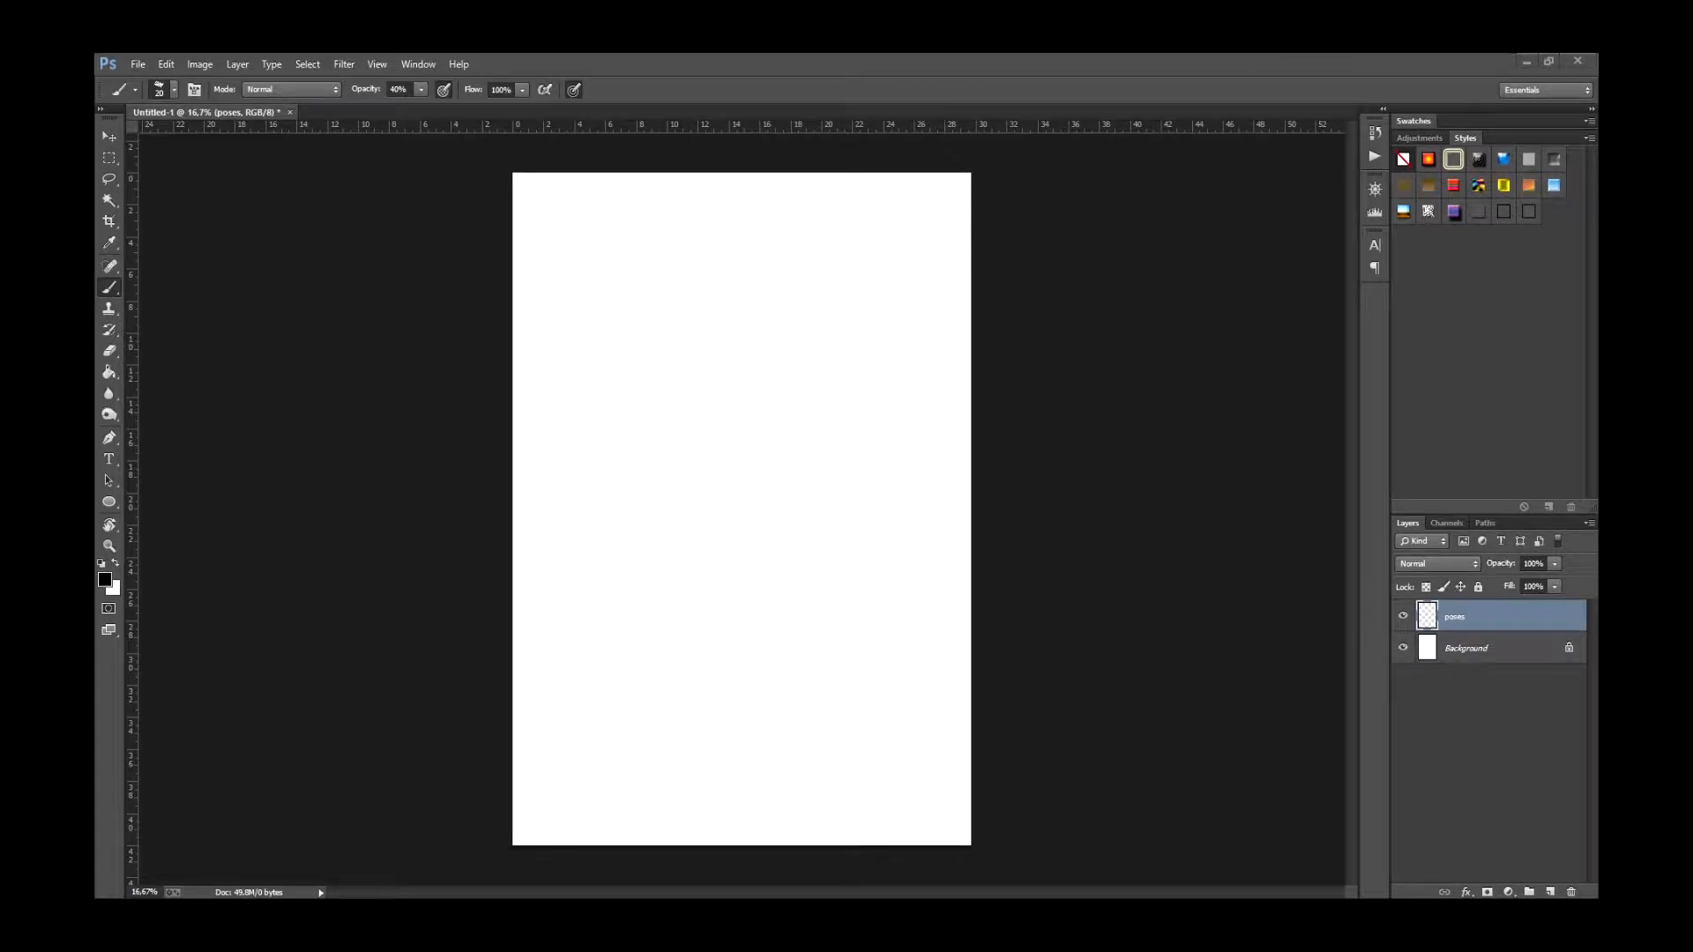
Zoom in and sketch the first standing figure's torso, hips and initial leg guidelines near the upper-left corner of the page.
{"action": "key", "text": "ctrl+plus"}
{"action": "key", "text": "ctrl+plus"}
{"action": "left_click_drag", "start_coordinate": [571, 238], "coordinate": [641, 565]}
{"action": "key", "text": "ctrl+minus"}
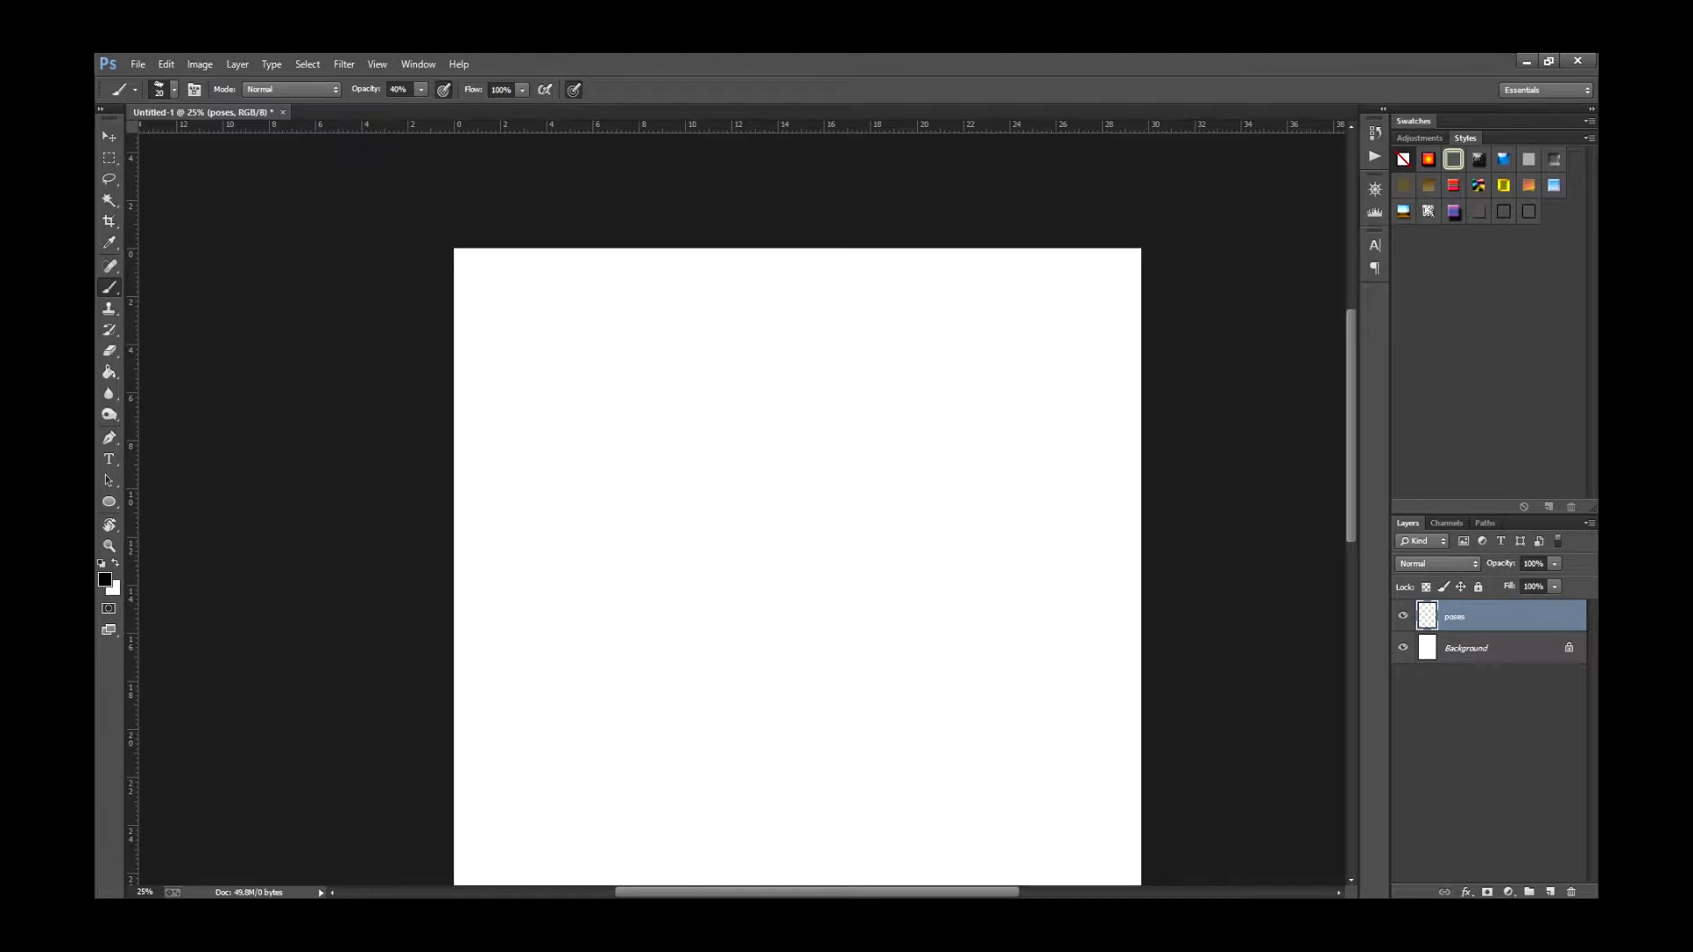
{"action": "left_click_drag", "start_coordinate": [559, 347], "coordinate": [553, 545]}
{"action": "mouse_move", "coordinate": [532, 335]}
{"action": "left_mouse_down"}
{"action": "mouse_move", "coordinate": [605, 340]}
{"action": "mouse_move", "coordinate": [522, 418]}
{"action": "mouse_move", "coordinate": [553, 421]}
{"action": "mouse_move", "coordinate": [544, 370]}
{"action": "left_mouse_up"}
{"action": "left_click_drag", "start_coordinate": [556, 448], "coordinate": [593, 449]}
{"action": "left_click_drag", "start_coordinate": [547, 444], "coordinate": [603, 446]}
{"action": "mouse_move", "coordinate": [538, 388]}
{"action": "left_mouse_down"}
{"action": "mouse_move", "coordinate": [547, 441]}
{"action": "mouse_move", "coordinate": [611, 336]}
{"action": "mouse_move", "coordinate": [537, 586]}
{"action": "mouse_move", "coordinate": [537, 560]}
{"action": "left_mouse_up"}
{"action": "left_click_drag", "start_coordinate": [550, 392], "coordinate": [550, 598]}
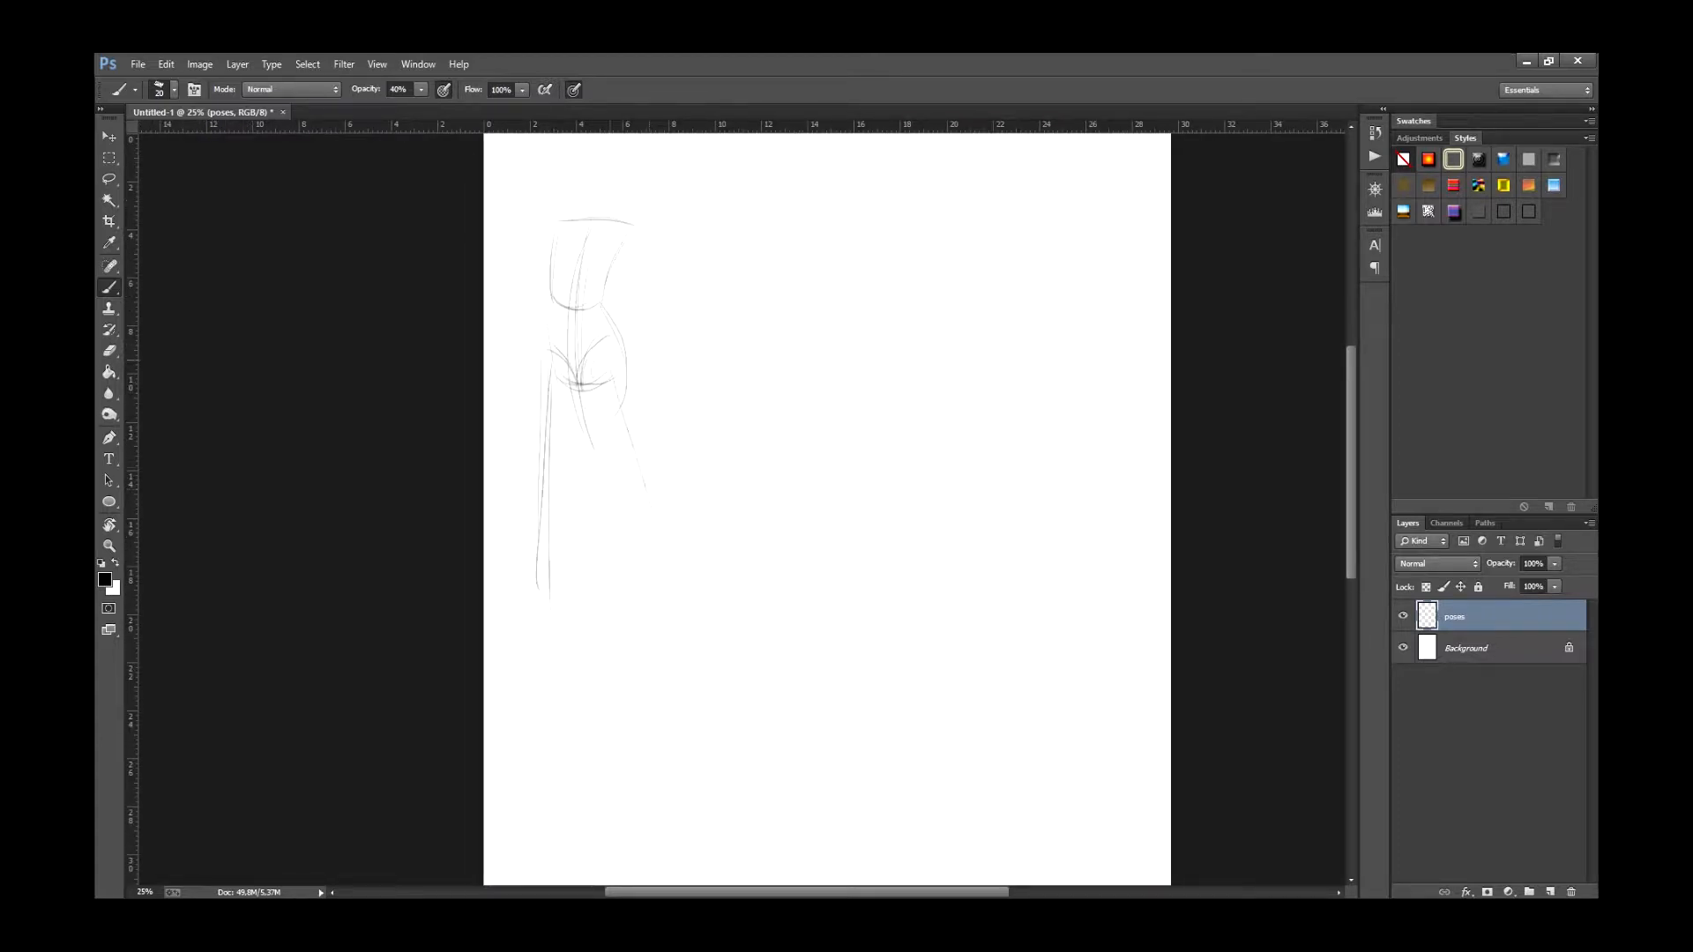
Sketch the first figure's outstretched leg from hip through knee to foot.
{"action": "mouse_move", "coordinate": [612, 377]}
{"action": "left_mouse_down"}
{"action": "mouse_move", "coordinate": [667, 580]}
{"action": "mouse_move", "coordinate": [689, 598]}
{"action": "left_mouse_up"}
{"action": "left_click_drag", "start_coordinate": [576, 381], "coordinate": [642, 468]}
{"action": "left_click_drag", "start_coordinate": [622, 359], "coordinate": [667, 573]}
{"action": "left_click_drag", "start_coordinate": [649, 476], "coordinate": [669, 583]}
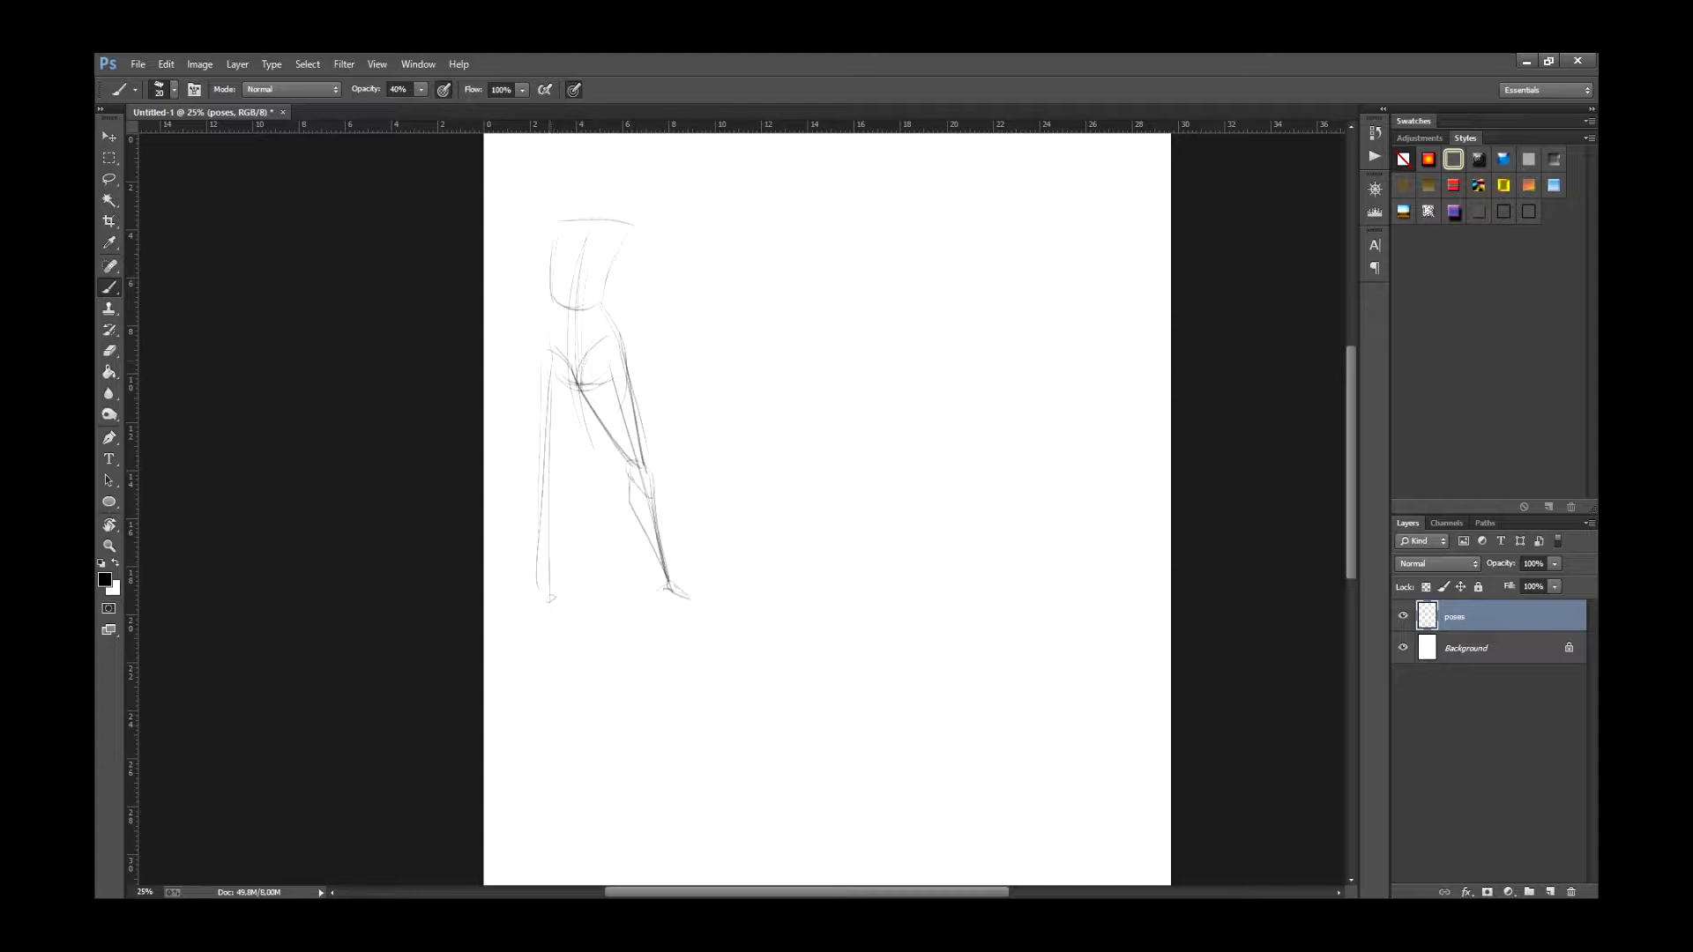
Sketch the first figure's straight leg with its thigh, calf and outward-turned foot.
{"action": "left_click_drag", "start_coordinate": [546, 365], "coordinate": [543, 471]}
{"action": "left_click_drag", "start_coordinate": [584, 410], "coordinate": [555, 487]}
{"action": "left_click_drag", "start_coordinate": [545, 382], "coordinate": [536, 476]}
{"action": "left_click_drag", "start_coordinate": [547, 357], "coordinate": [549, 592]}
{"action": "left_click_drag", "start_coordinate": [542, 599], "coordinate": [527, 613]}
{"action": "left_click_drag", "start_coordinate": [539, 608], "coordinate": [548, 652]}
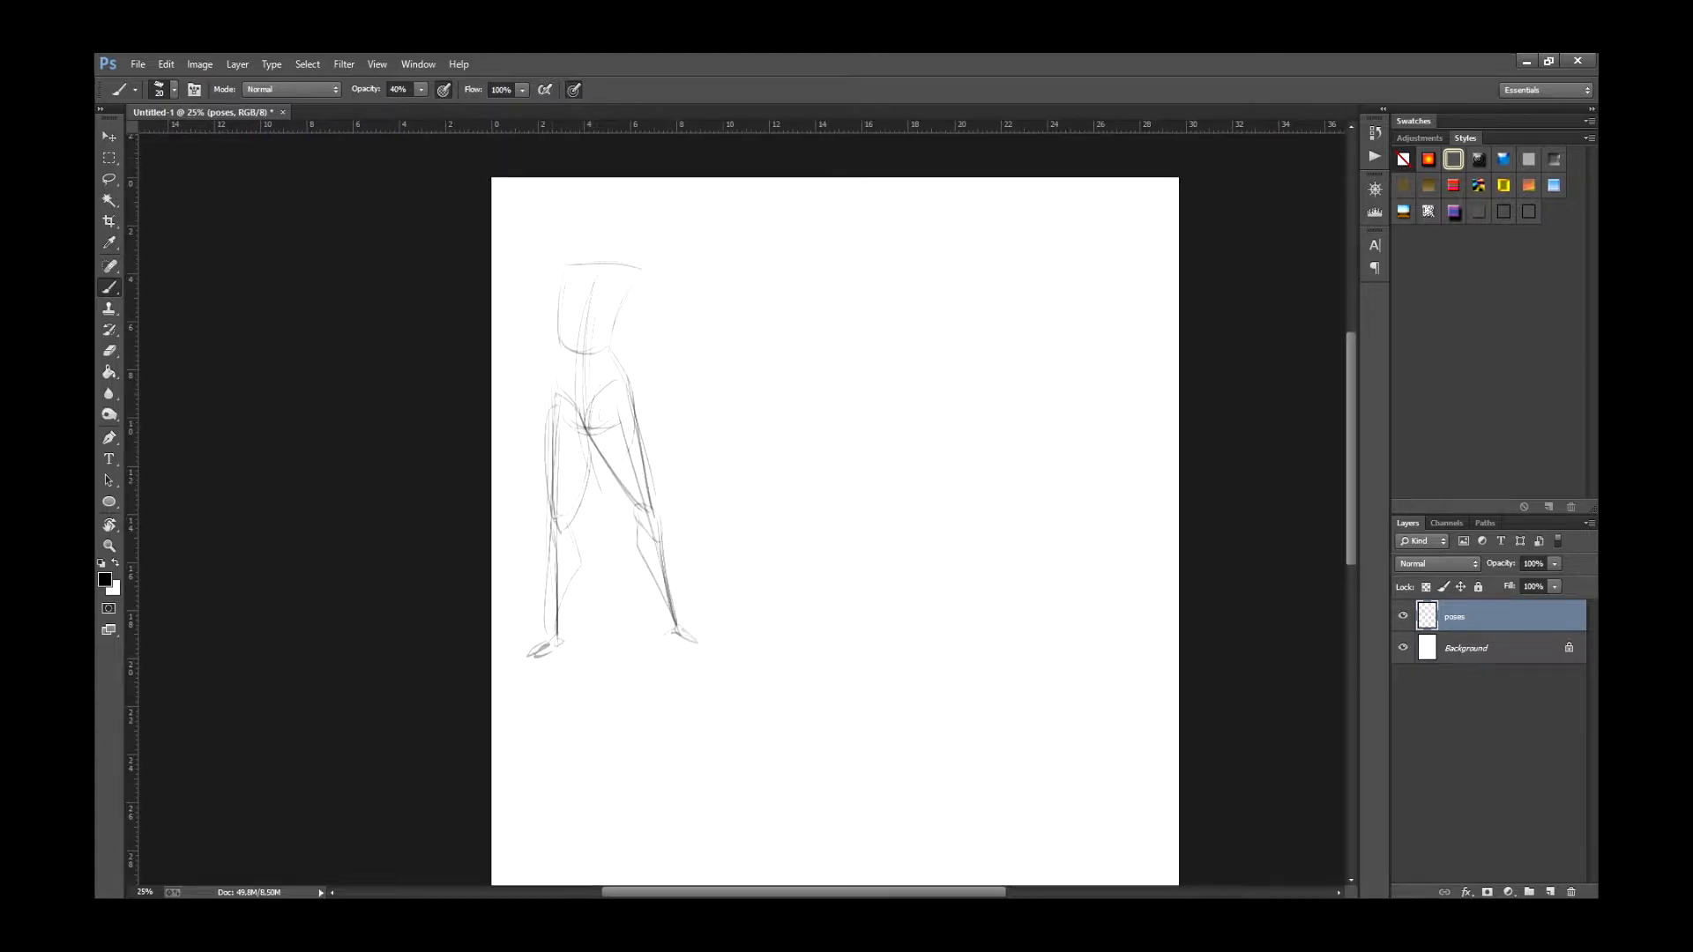
Add the first figure's head, neck and hanging arms, and darken its waist, hip and thigh contours.
{"action": "left_click_drag", "start_coordinate": [594, 282], "coordinate": [600, 253]}
{"action": "mouse_move", "coordinate": [612, 240]}
{"action": "left_mouse_down"}
{"action": "mouse_move", "coordinate": [659, 358]}
{"action": "mouse_move", "coordinate": [672, 432]}
{"action": "mouse_move", "coordinate": [652, 444]}
{"action": "left_mouse_up"}
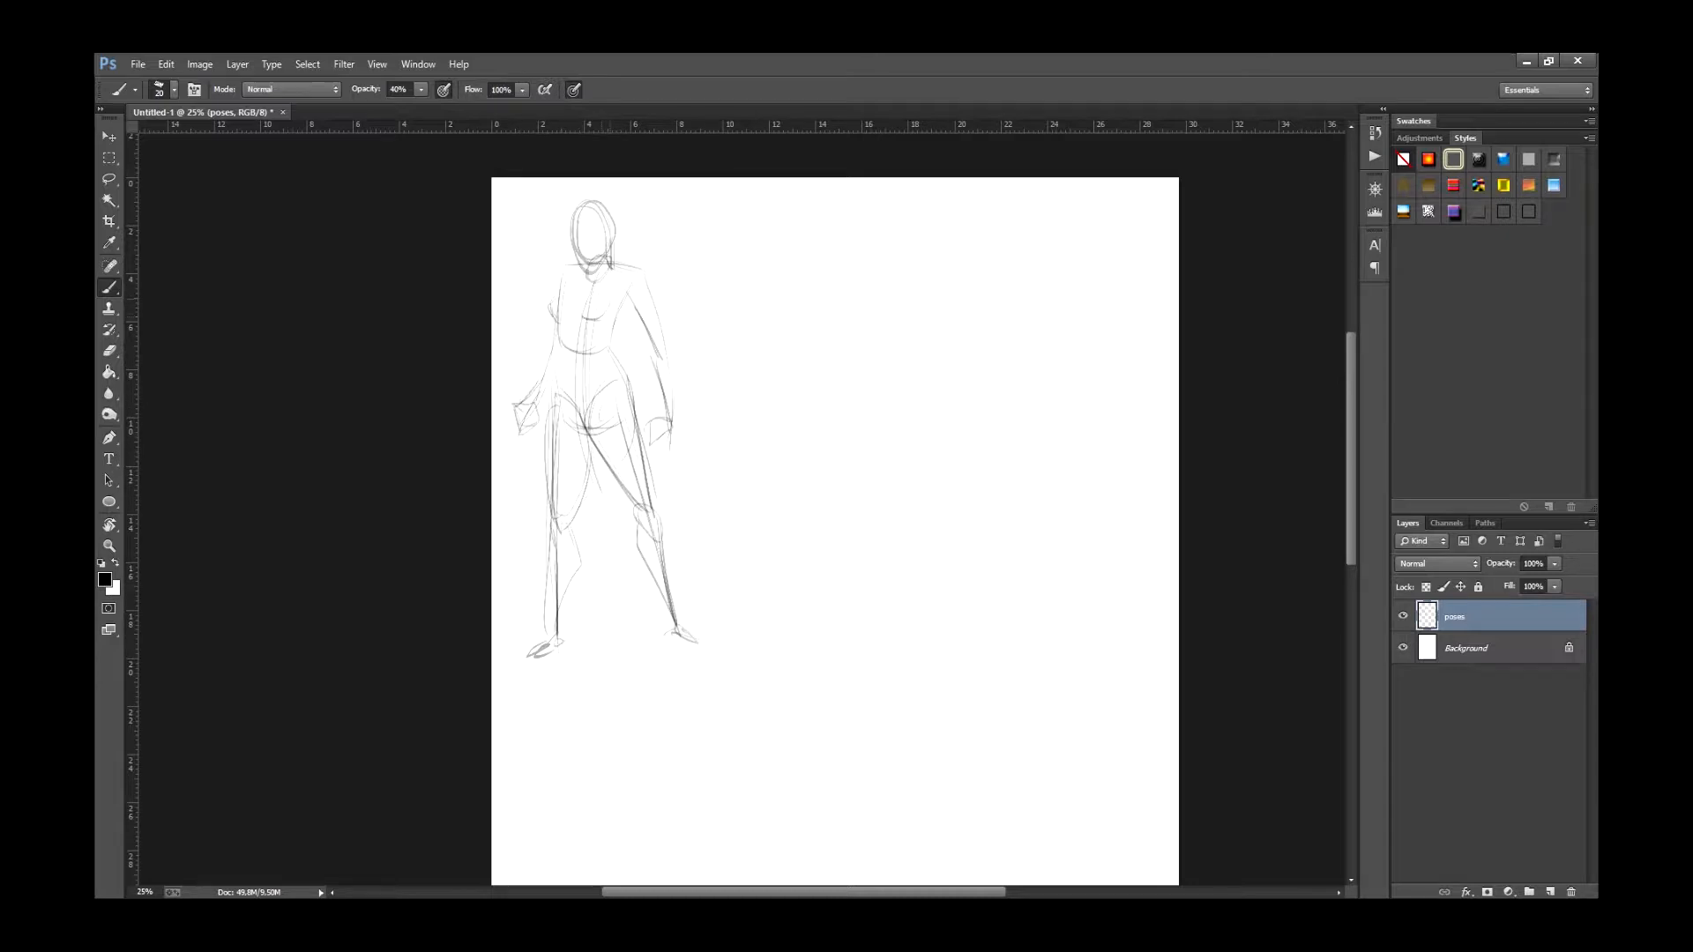
{"action": "mouse_move", "coordinate": [612, 298]}
{"action": "left_mouse_down"}
{"action": "mouse_move", "coordinate": [600, 321]}
{"action": "mouse_move", "coordinate": [635, 401]}
{"action": "mouse_move", "coordinate": [629, 500]}
{"action": "left_mouse_up"}
{"action": "left_click_drag", "start_coordinate": [561, 349], "coordinate": [544, 487]}
{"action": "left_click_drag", "start_coordinate": [554, 392], "coordinate": [542, 512]}
{"action": "left_click_drag", "start_coordinate": [590, 446], "coordinate": [571, 569]}
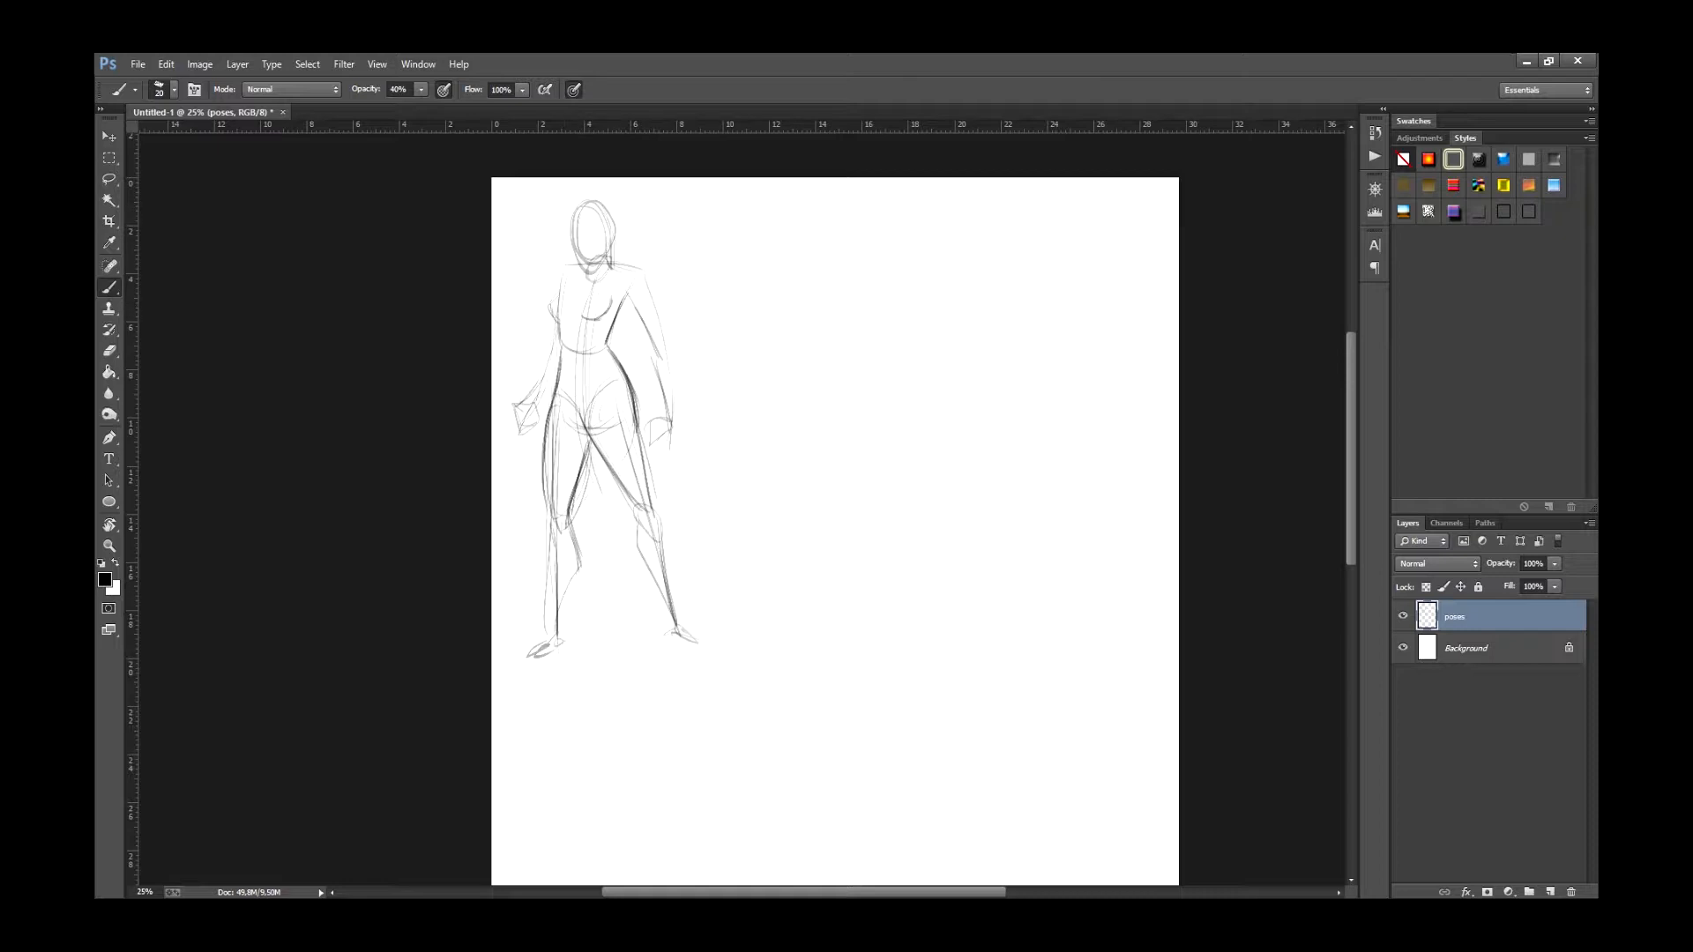
Reinforce the first figure's shoulder line, knees, lower legs and feet.
{"action": "left_click_drag", "start_coordinate": [582, 264], "coordinate": [557, 296]}
{"action": "left_click_drag", "start_coordinate": [558, 527], "coordinate": [557, 642]}
{"action": "left_click_drag", "start_coordinate": [556, 631], "coordinate": [527, 657]}
{"action": "left_click_drag", "start_coordinate": [644, 505], "coordinate": [683, 648]}
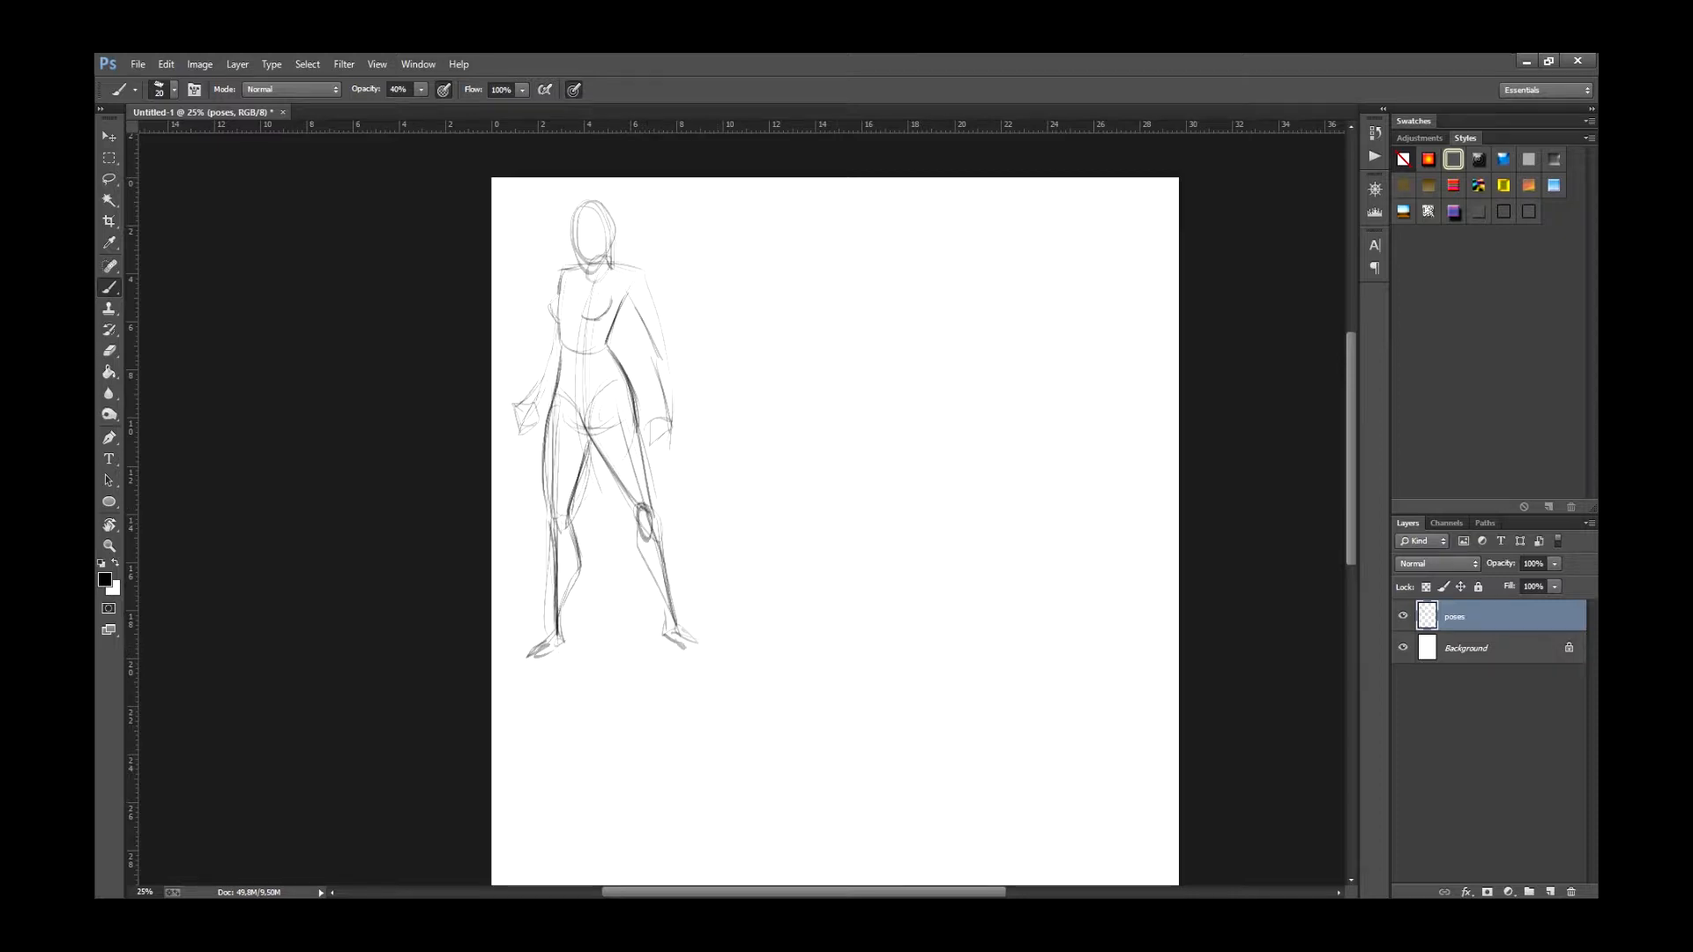
Sketch a second figure's tilted shoulders, torso, chest and hips to the right of the first figure.
{"action": "left_click_drag", "start_coordinate": [620, 399], "coordinate": [528, 414]}
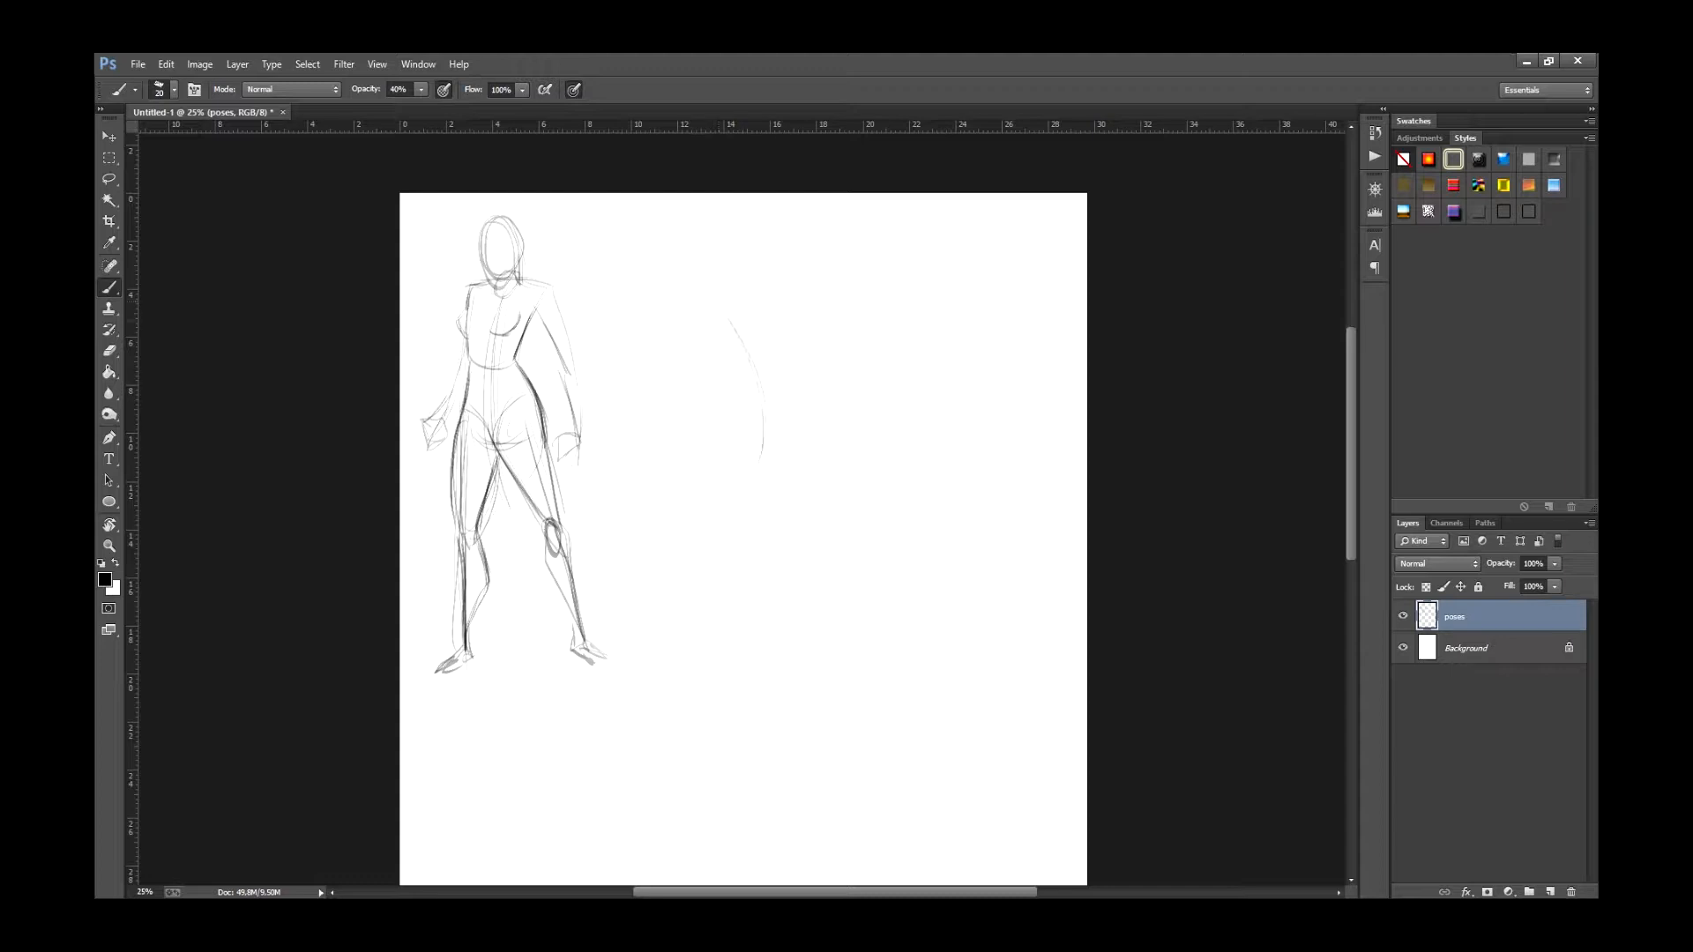
{"action": "mouse_move", "coordinate": [699, 323]}
{"action": "left_mouse_down"}
{"action": "mouse_move", "coordinate": [776, 402]}
{"action": "mouse_move", "coordinate": [728, 394]}
{"action": "left_mouse_up"}
{"action": "mouse_move", "coordinate": [738, 404]}
{"action": "left_mouse_down"}
{"action": "mouse_move", "coordinate": [767, 405]}
{"action": "mouse_move", "coordinate": [726, 389]}
{"action": "mouse_move", "coordinate": [768, 379]}
{"action": "mouse_move", "coordinate": [775, 412]}
{"action": "left_mouse_up"}
{"action": "left_click_drag", "start_coordinate": [685, 326], "coordinate": [770, 297]}
{"action": "left_click_drag", "start_coordinate": [707, 416], "coordinate": [758, 481]}
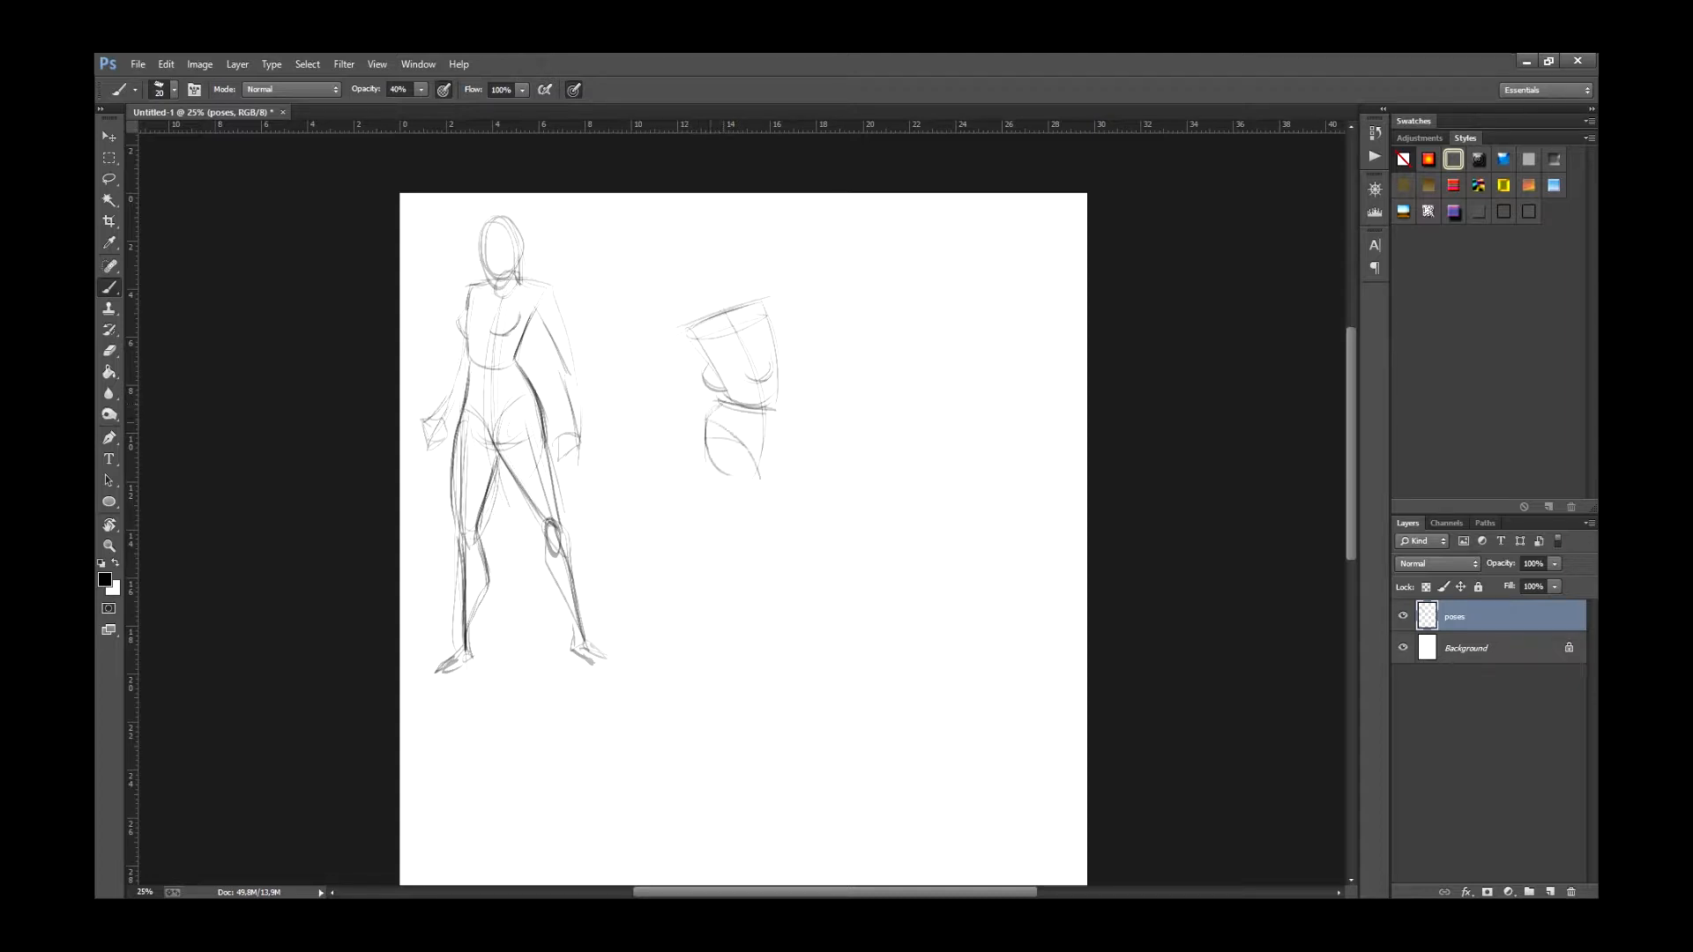
Rough in the second figure's leg guidelines and oval head, undoing the last stray stroke.
{"action": "mouse_move", "coordinate": [778, 413]}
{"action": "left_mouse_down"}
{"action": "mouse_move", "coordinate": [765, 478]}
{"action": "mouse_move", "coordinate": [781, 647]}
{"action": "mouse_move", "coordinate": [816, 666]}
{"action": "mouse_move", "coordinate": [770, 652]}
{"action": "left_mouse_up"}
{"action": "mouse_move", "coordinate": [710, 265]}
{"action": "left_mouse_down"}
{"action": "mouse_move", "coordinate": [737, 287]}
{"action": "mouse_move", "coordinate": [726, 323]}
{"action": "left_mouse_up"}
{"action": "key", "text": "ctrl+z"}
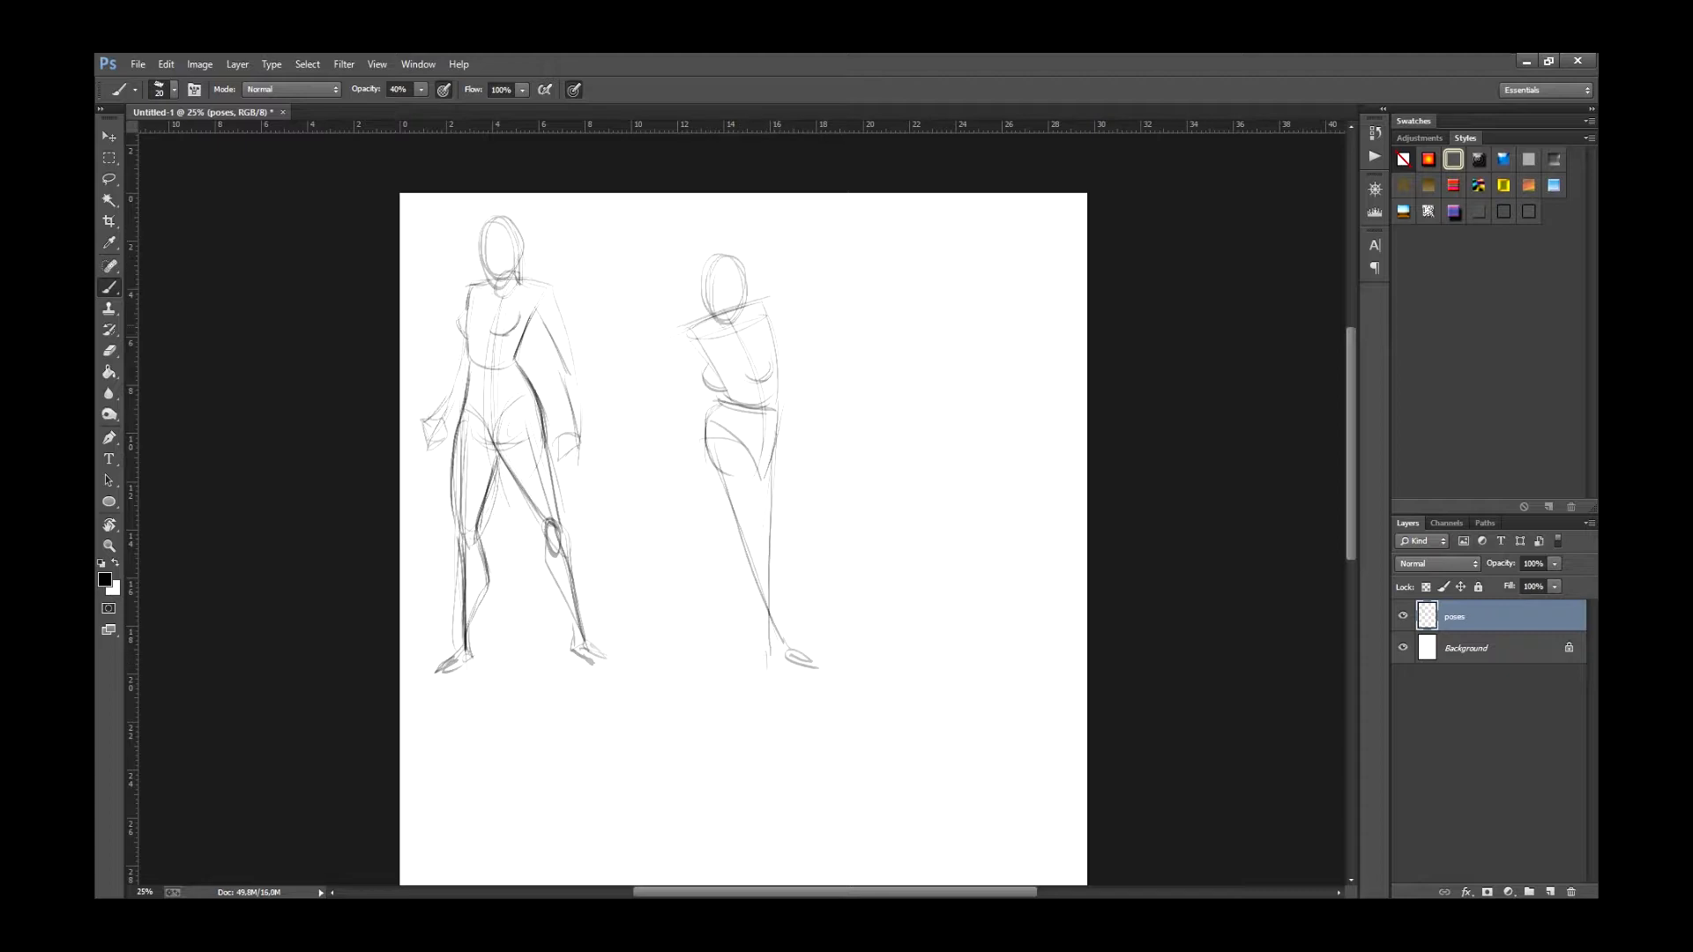
{"action": "left_click_drag", "start_coordinate": [710, 478], "coordinate": [746, 555]}
{"action": "left_click_drag", "start_coordinate": [752, 461], "coordinate": [765, 657]}
{"action": "left_click_drag", "start_coordinate": [757, 556], "coordinate": [770, 647]}
{"action": "mouse_move", "coordinate": [755, 561]}
{"action": "left_mouse_down"}
{"action": "mouse_move", "coordinate": [779, 666]}
{"action": "mouse_move", "coordinate": [797, 669]}
{"action": "left_mouse_up"}
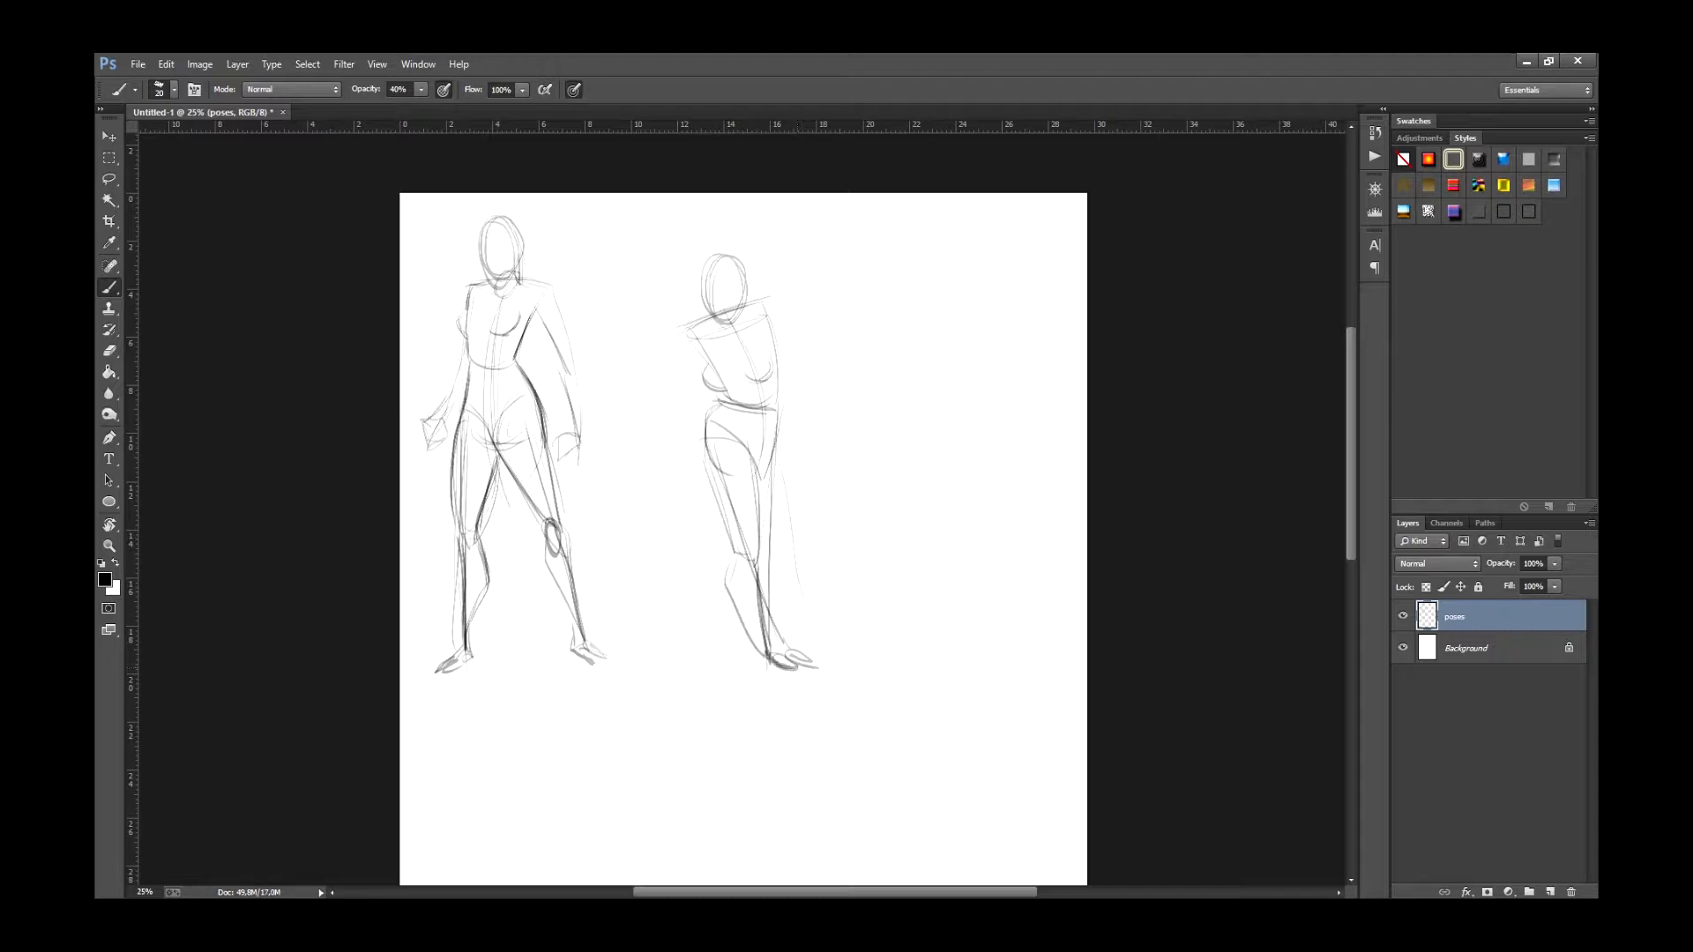
{"action": "key", "text": "ctrl+alt+z"}
{"action": "key", "text": "ctrl+alt+z"}
{"action": "key", "text": "ctrl+alt+z"}
{"action": "key", "text": "ctrl+alt+z"}
{"action": "key", "text": "ctrl+alt+z"}
{"action": "key", "text": "ctrl+alt+z"}
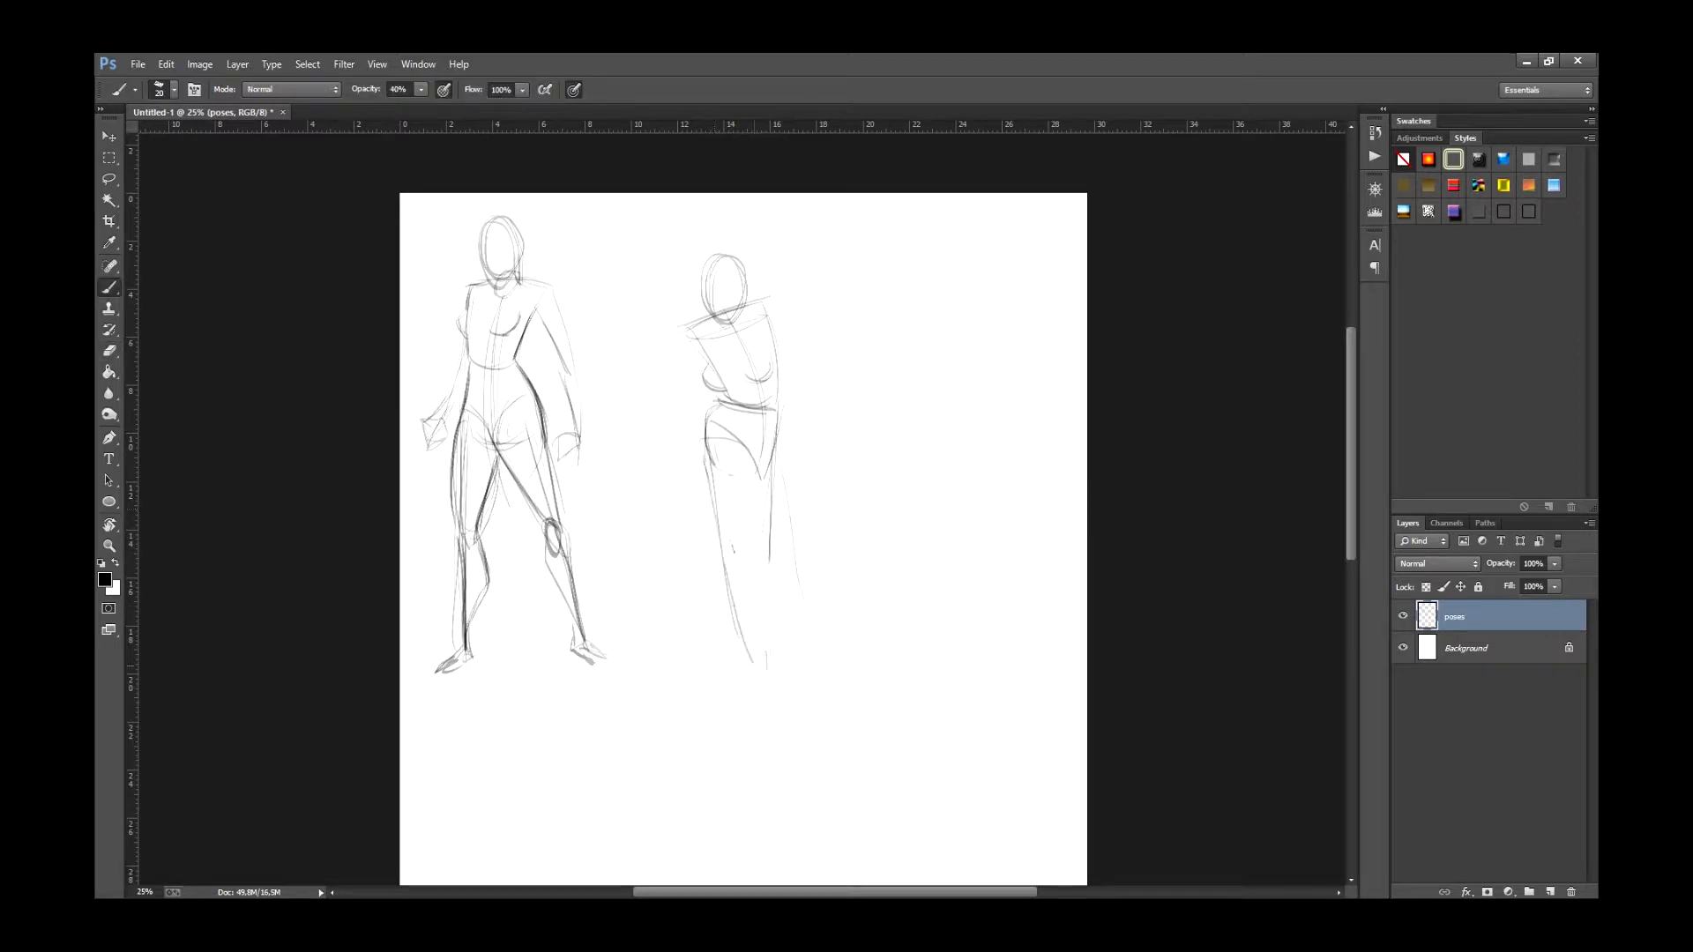
Redraw the second figure's supporting leg and foot, and outline the outer edge of its other leg.
{"action": "left_click_drag", "start_coordinate": [774, 432], "coordinate": [760, 659]}
{"action": "mouse_move", "coordinate": [716, 425]}
{"action": "left_mouse_down"}
{"action": "mouse_move", "coordinate": [702, 529]}
{"action": "mouse_move", "coordinate": [747, 546]}
{"action": "left_mouse_up"}
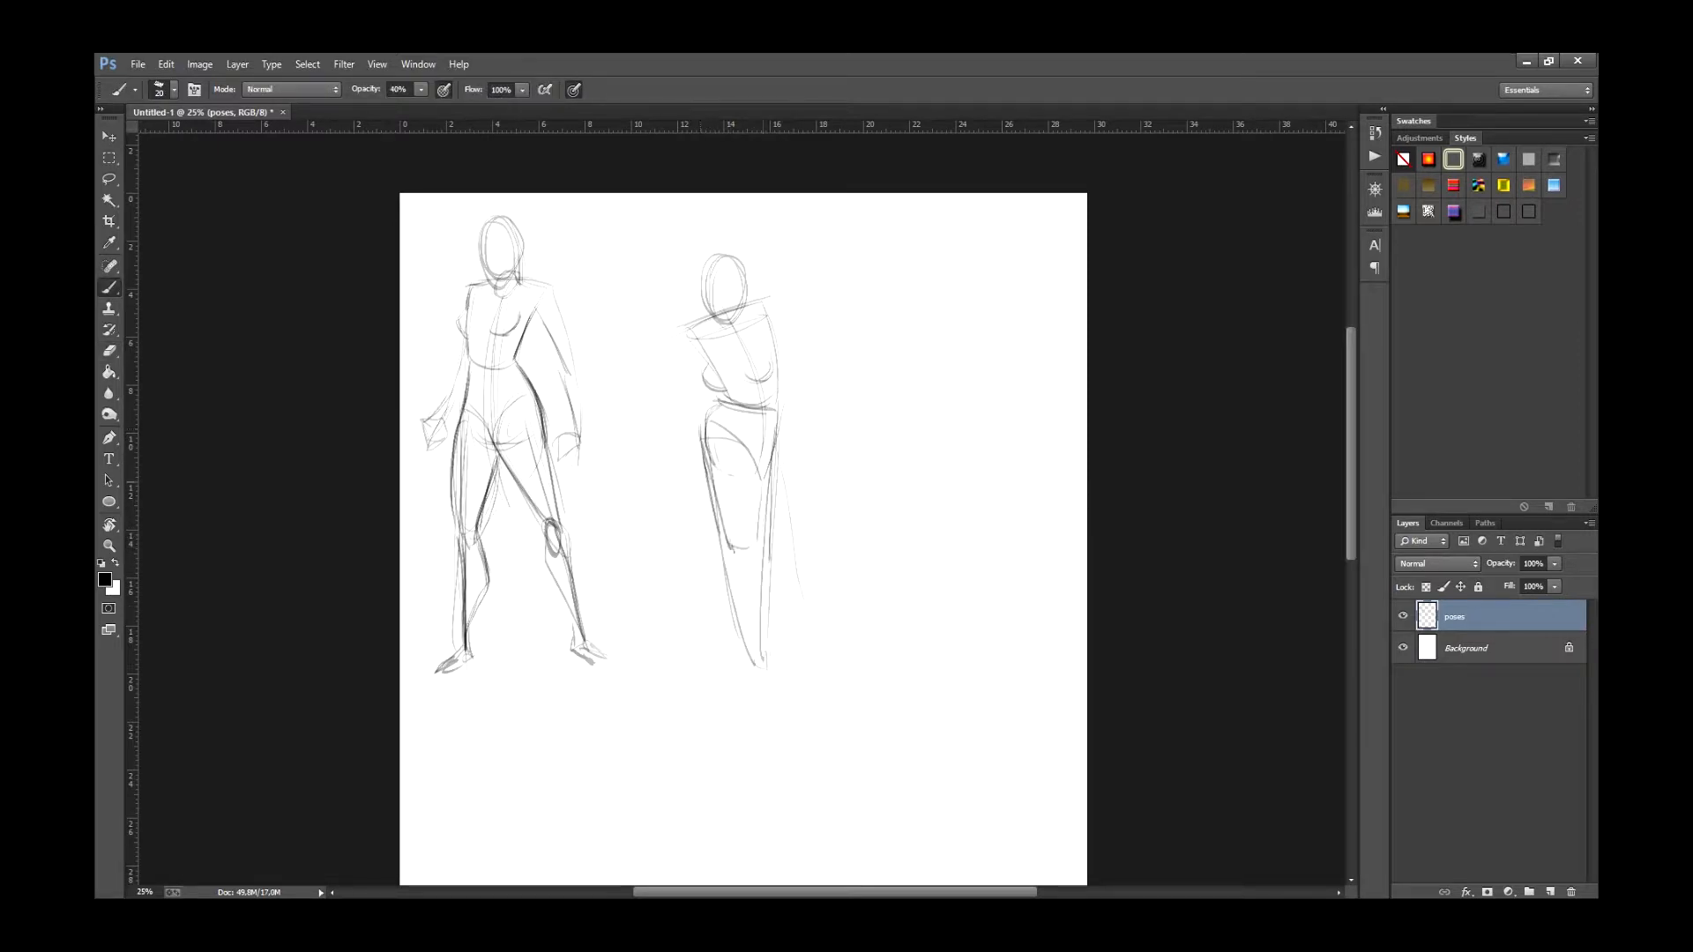
{"action": "left_click_drag", "start_coordinate": [764, 484], "coordinate": [745, 653]}
{"action": "left_click_drag", "start_coordinate": [762, 542], "coordinate": [755, 685]}
{"action": "left_click_drag", "start_coordinate": [745, 679], "coordinate": [792, 697]}
{"action": "left_click_drag", "start_coordinate": [775, 412], "coordinate": [813, 654]}
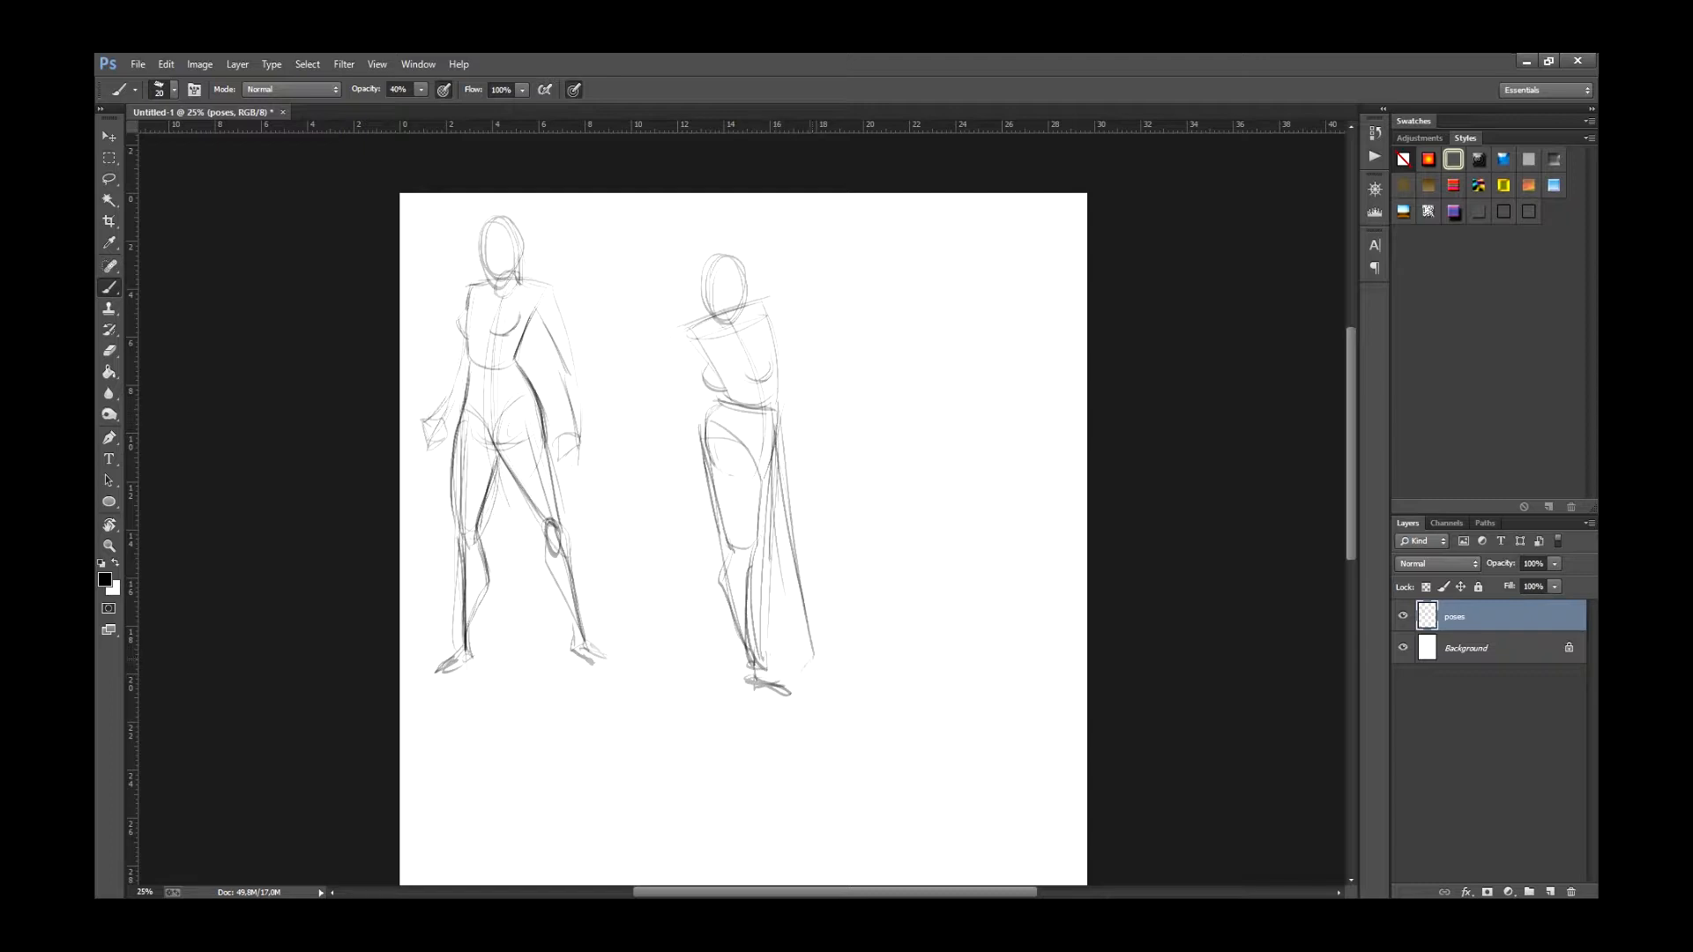
Sketch the thigh, knee and calf of the second figure's other leg.
{"action": "left_click_drag", "start_coordinate": [760, 481], "coordinate": [792, 558]}
{"action": "left_click_drag", "start_coordinate": [785, 411], "coordinate": [793, 562]}
{"action": "left_click_drag", "start_coordinate": [761, 510], "coordinate": [789, 564]}
{"action": "left_click_drag", "start_coordinate": [776, 399], "coordinate": [813, 646]}
{"action": "mouse_move", "coordinate": [780, 558]}
{"action": "left_mouse_down"}
{"action": "mouse_move", "coordinate": [812, 657]}
{"action": "mouse_move", "coordinate": [798, 677]}
{"action": "left_mouse_up"}
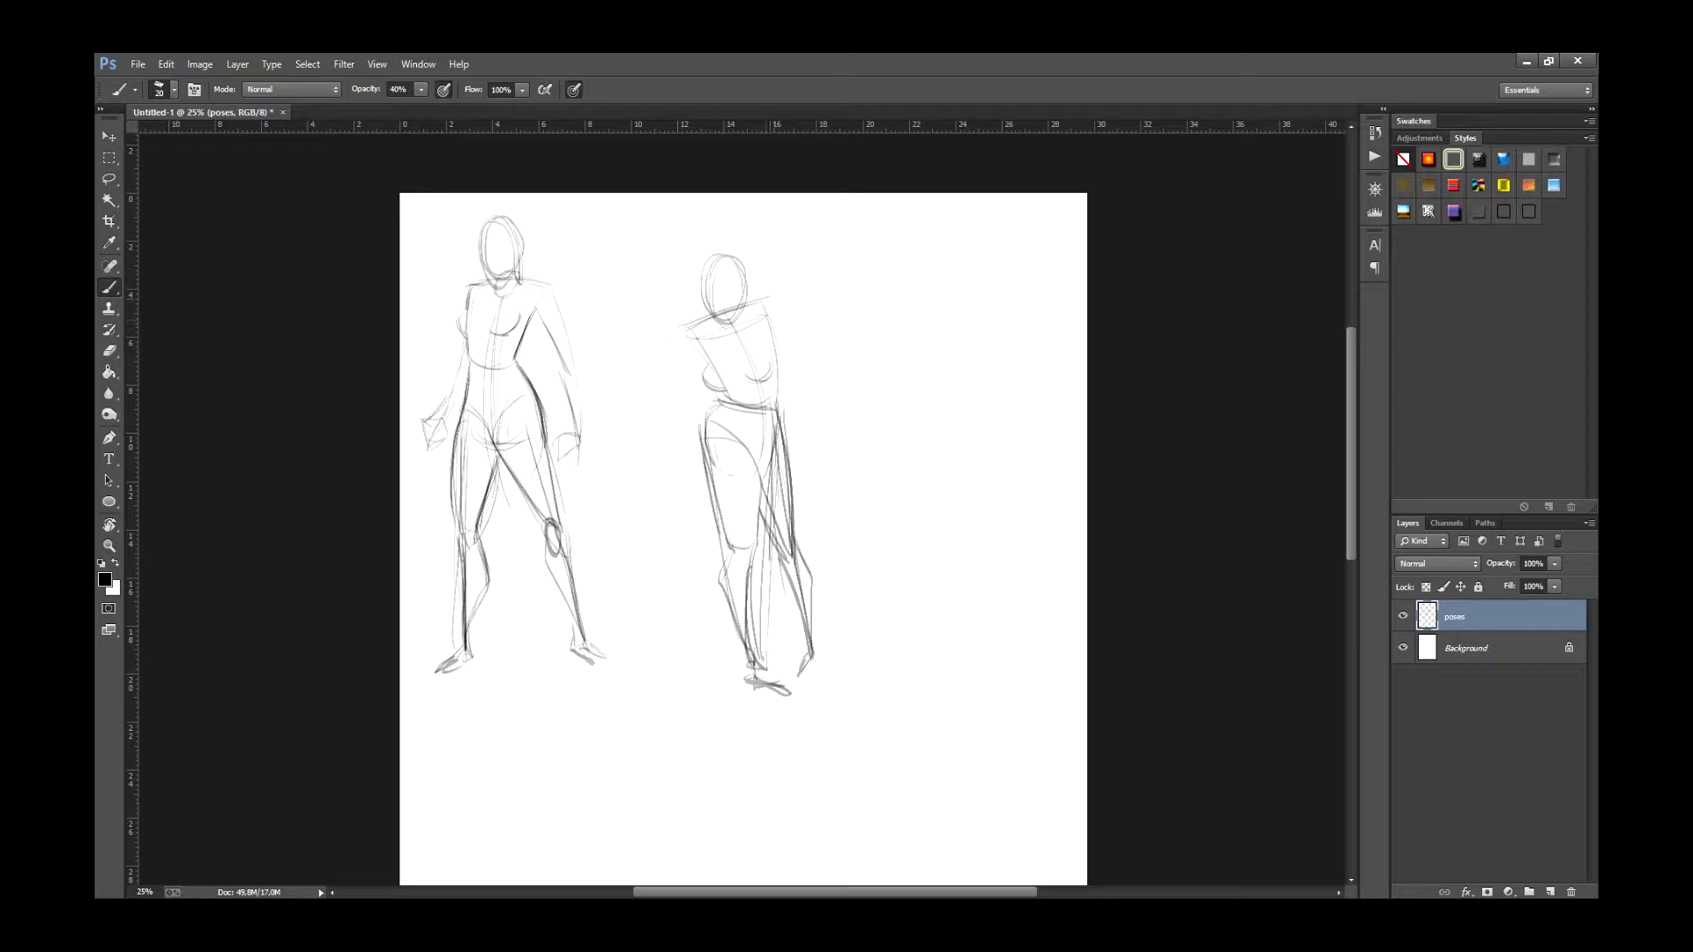
Add the second figure's arms, one hand on the hip and one hanging, and refine its inner thigh, chest and neck.
{"action": "mouse_move", "coordinate": [767, 301]}
{"action": "left_mouse_down"}
{"action": "mouse_move", "coordinate": [839, 370]}
{"action": "mouse_move", "coordinate": [776, 407]}
{"action": "mouse_move", "coordinate": [791, 403]}
{"action": "left_mouse_up"}
{"action": "left_click_drag", "start_coordinate": [684, 348], "coordinate": [709, 527]}
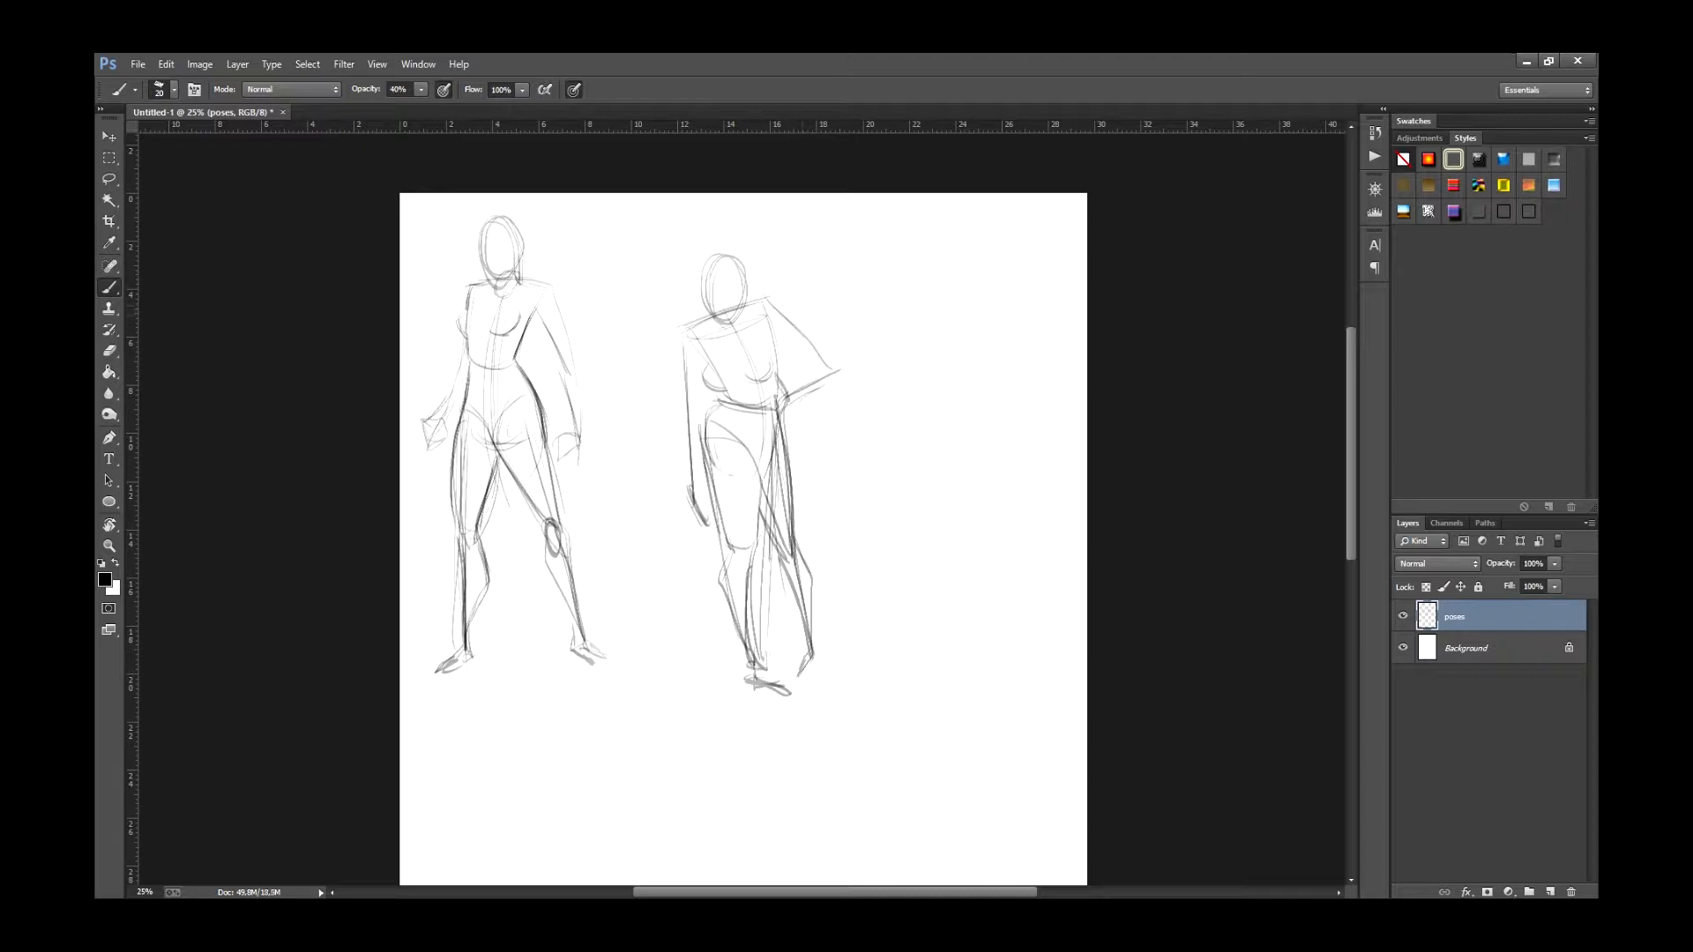
{"action": "left_click_drag", "start_coordinate": [761, 432], "coordinate": [753, 524]}
{"action": "mouse_move", "coordinate": [718, 386]}
{"action": "left_mouse_down"}
{"action": "mouse_move", "coordinate": [738, 402]}
{"action": "mouse_move", "coordinate": [709, 360]}
{"action": "left_mouse_up"}
{"action": "left_click_drag", "start_coordinate": [708, 301], "coordinate": [722, 343]}
Erase the stray overlapping lines between the second figure's legs and sketch its rear foot.
{"action": "key", "text": "e"}
{"action": "left_click_drag", "start_coordinate": [768, 493], "coordinate": [798, 587]}
{"action": "key", "text": "b"}
{"action": "mouse_move", "coordinate": [778, 672]}
{"action": "left_mouse_down"}
{"action": "mouse_move", "coordinate": [816, 673]}
{"action": "mouse_move", "coordinate": [761, 564]}
{"action": "left_mouse_up"}
{"action": "key", "text": "e"}
{"action": "left_click_drag", "start_coordinate": [771, 607], "coordinate": [764, 546]}
{"action": "key", "text": "b"}
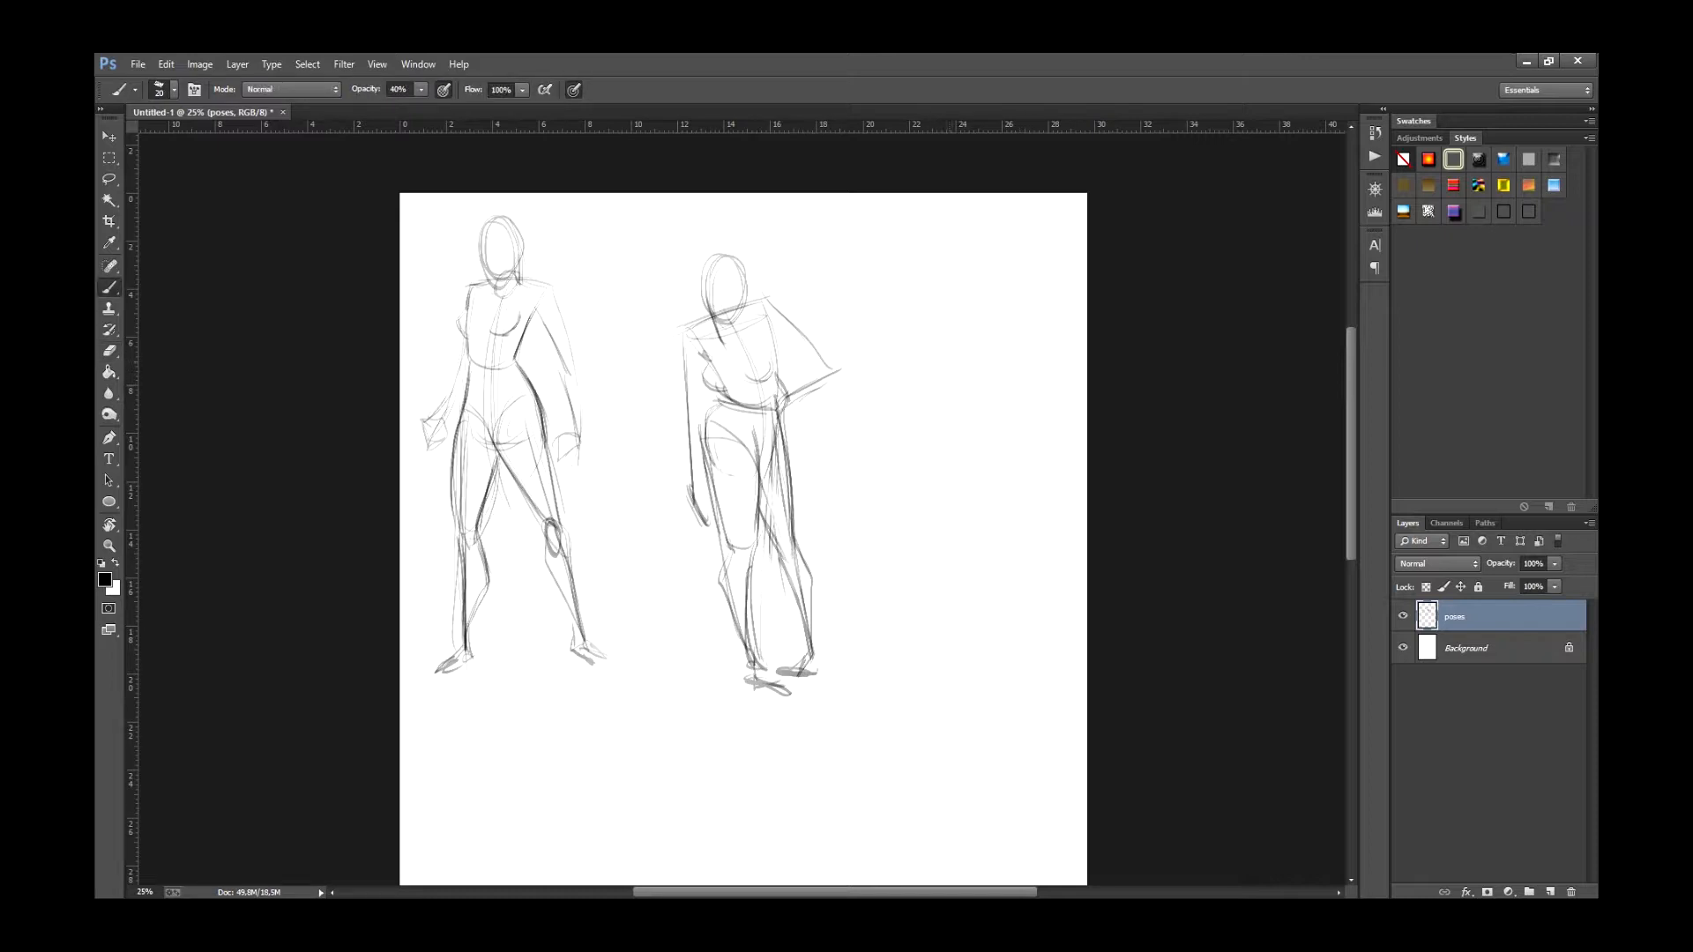
Sketch a third figure beside the second with torso, hips, leg guidelines, head and one arm bent at the elbow.
{"action": "left_click_drag", "start_coordinate": [949, 315], "coordinate": [954, 527]}
{"action": "mouse_move", "coordinate": [920, 312]}
{"action": "left_mouse_down"}
{"action": "mouse_move", "coordinate": [988, 284]}
{"action": "mouse_move", "coordinate": [959, 420]}
{"action": "mouse_move", "coordinate": [940, 408]}
{"action": "left_mouse_up"}
{"action": "mouse_move", "coordinate": [977, 314]}
{"action": "left_mouse_down"}
{"action": "mouse_move", "coordinate": [959, 417]}
{"action": "mouse_move", "coordinate": [900, 507]}
{"action": "left_mouse_up"}
{"action": "left_click_drag", "start_coordinate": [963, 423], "coordinate": [1021, 641]}
{"action": "left_click_drag", "start_coordinate": [997, 564], "coordinate": [1033, 657]}
{"action": "mouse_move", "coordinate": [900, 445]}
{"action": "left_mouse_down"}
{"action": "mouse_move", "coordinate": [942, 661]}
{"action": "mouse_move", "coordinate": [910, 666]}
{"action": "left_mouse_up"}
{"action": "mouse_move", "coordinate": [955, 228]}
{"action": "left_mouse_down"}
{"action": "mouse_move", "coordinate": [936, 270]}
{"action": "mouse_move", "coordinate": [973, 234]}
{"action": "mouse_move", "coordinate": [948, 273]}
{"action": "left_mouse_up"}
{"action": "mouse_move", "coordinate": [942, 279]}
{"action": "left_mouse_down"}
{"action": "mouse_move", "coordinate": [938, 293]}
{"action": "mouse_move", "coordinate": [965, 233]}
{"action": "mouse_move", "coordinate": [938, 306]}
{"action": "mouse_move", "coordinate": [914, 316]}
{"action": "mouse_move", "coordinate": [984, 286]}
{"action": "mouse_move", "coordinate": [933, 300]}
{"action": "mouse_move", "coordinate": [1048, 330]}
{"action": "left_mouse_up"}
{"action": "left_click_drag", "start_coordinate": [1048, 333], "coordinate": [970, 368]}
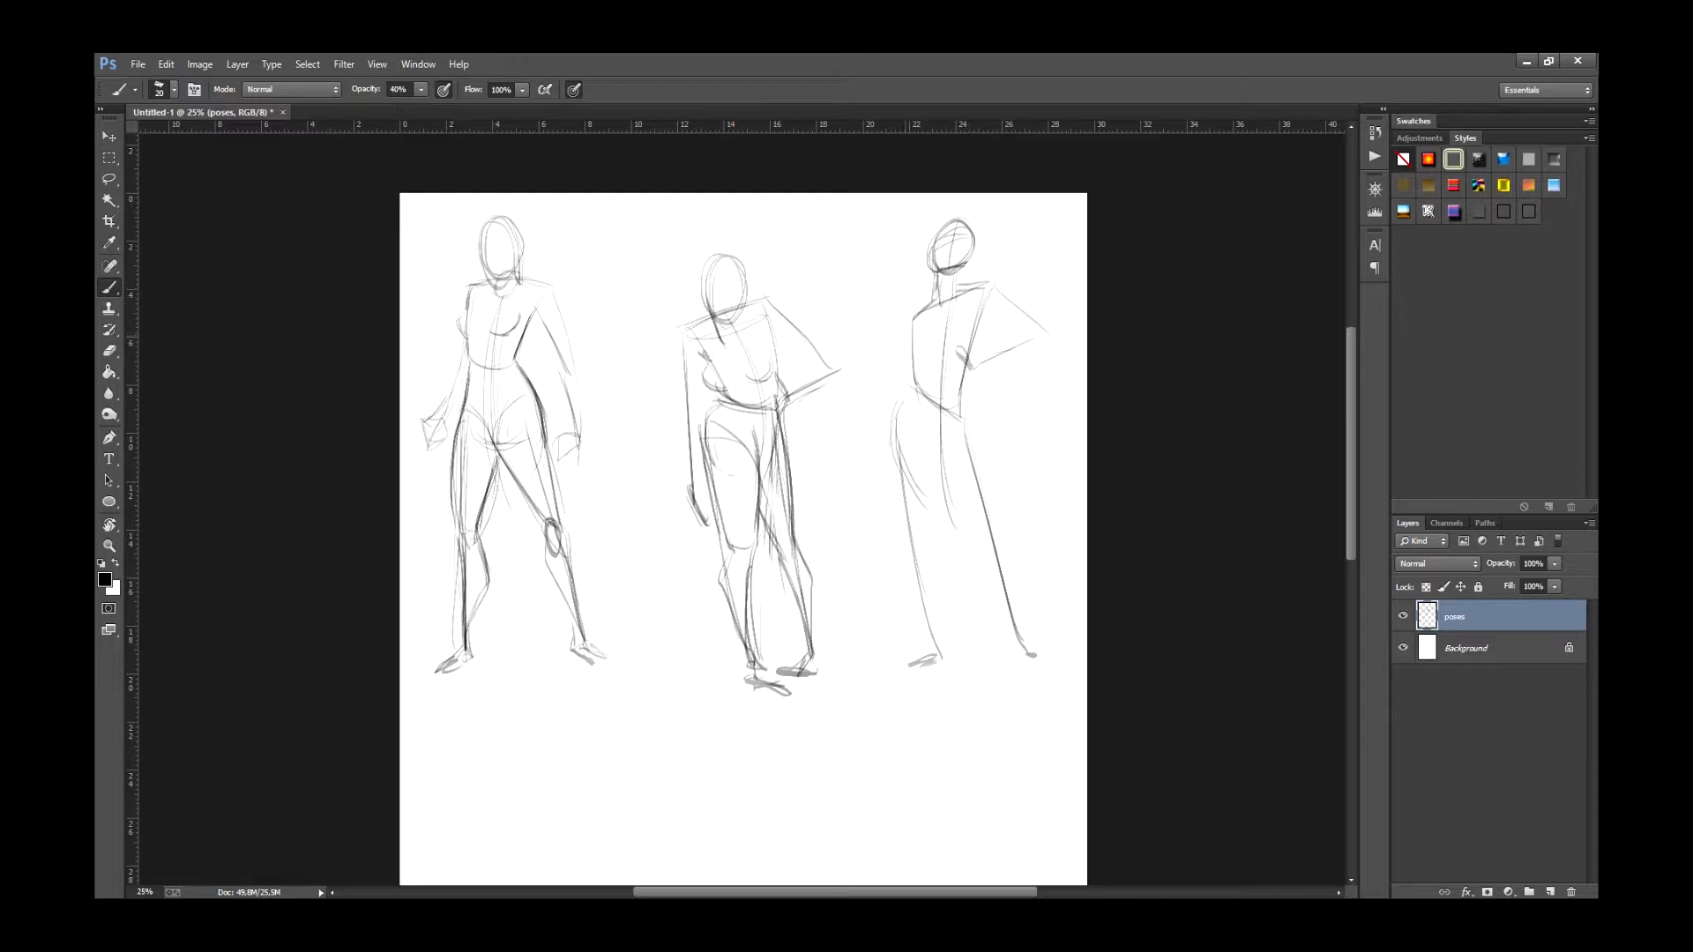
Add the third figure's other arm with its hand on the hip, and shape both thighs.
{"action": "mouse_move", "coordinate": [914, 317]}
{"action": "left_mouse_down"}
{"action": "mouse_move", "coordinate": [851, 379]}
{"action": "mouse_move", "coordinate": [903, 402]}
{"action": "mouse_move", "coordinate": [912, 560]}
{"action": "left_mouse_up"}
{"action": "left_click_drag", "start_coordinate": [933, 432], "coordinate": [922, 551]}
{"action": "mouse_move", "coordinate": [927, 440]}
{"action": "left_mouse_down"}
{"action": "mouse_move", "coordinate": [912, 563]}
{"action": "mouse_move", "coordinate": [993, 571]}
{"action": "left_mouse_up"}
{"action": "left_click_drag", "start_coordinate": [969, 408], "coordinate": [999, 552]}
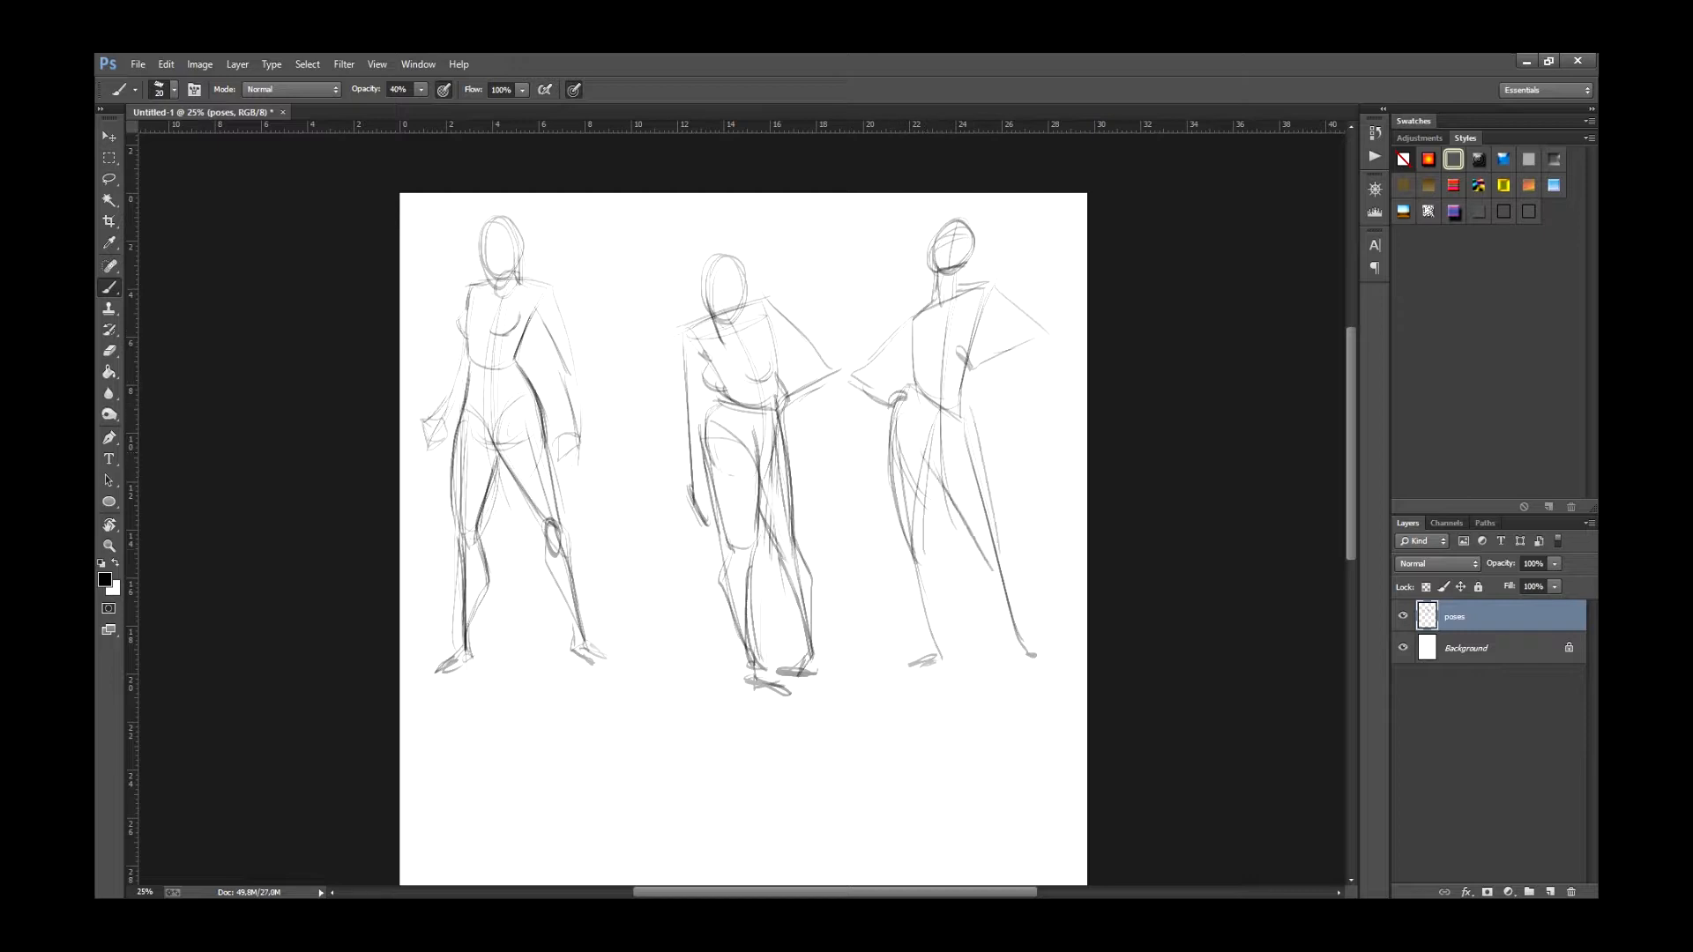
Define the third figure's knees, calves and feet.
{"action": "mouse_move", "coordinate": [975, 448]}
{"action": "left_mouse_down"}
{"action": "mouse_move", "coordinate": [995, 570]}
{"action": "mouse_move", "coordinate": [981, 552]}
{"action": "left_mouse_up"}
{"action": "mouse_move", "coordinate": [912, 538]}
{"action": "left_mouse_down"}
{"action": "mouse_move", "coordinate": [938, 584]}
{"action": "mouse_move", "coordinate": [936, 666]}
{"action": "left_mouse_up"}
{"action": "left_click_drag", "start_coordinate": [968, 541], "coordinate": [1014, 630]}
{"action": "left_click_drag", "start_coordinate": [1004, 567], "coordinate": [1036, 661]}
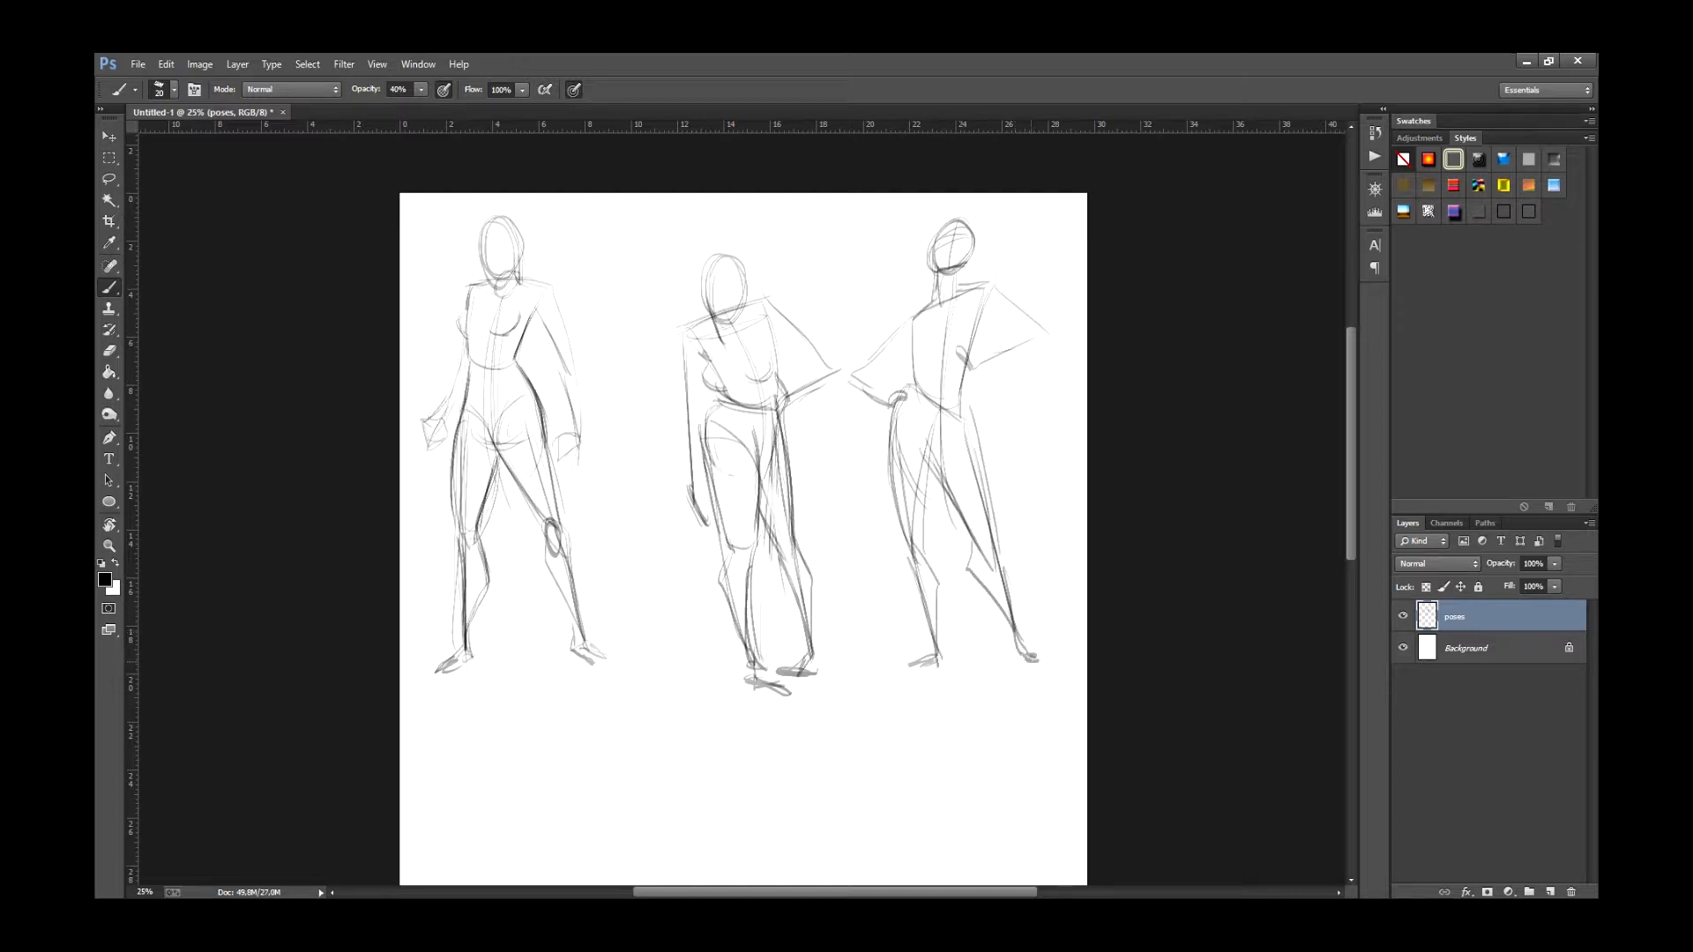
Sketch the third figure's chest and shoulder lines and a curved line across its hips.
{"action": "left_click_drag", "start_coordinate": [901, 344], "coordinate": [979, 323]}
{"action": "left_click_drag", "start_coordinate": [980, 308], "coordinate": [977, 330]}
{"action": "left_click_drag", "start_coordinate": [904, 346], "coordinate": [906, 314]}
{"action": "mouse_move", "coordinate": [912, 388]}
{"action": "left_mouse_down"}
{"action": "mouse_move", "coordinate": [970, 385]}
{"action": "mouse_move", "coordinate": [982, 438]}
{"action": "left_mouse_up"}
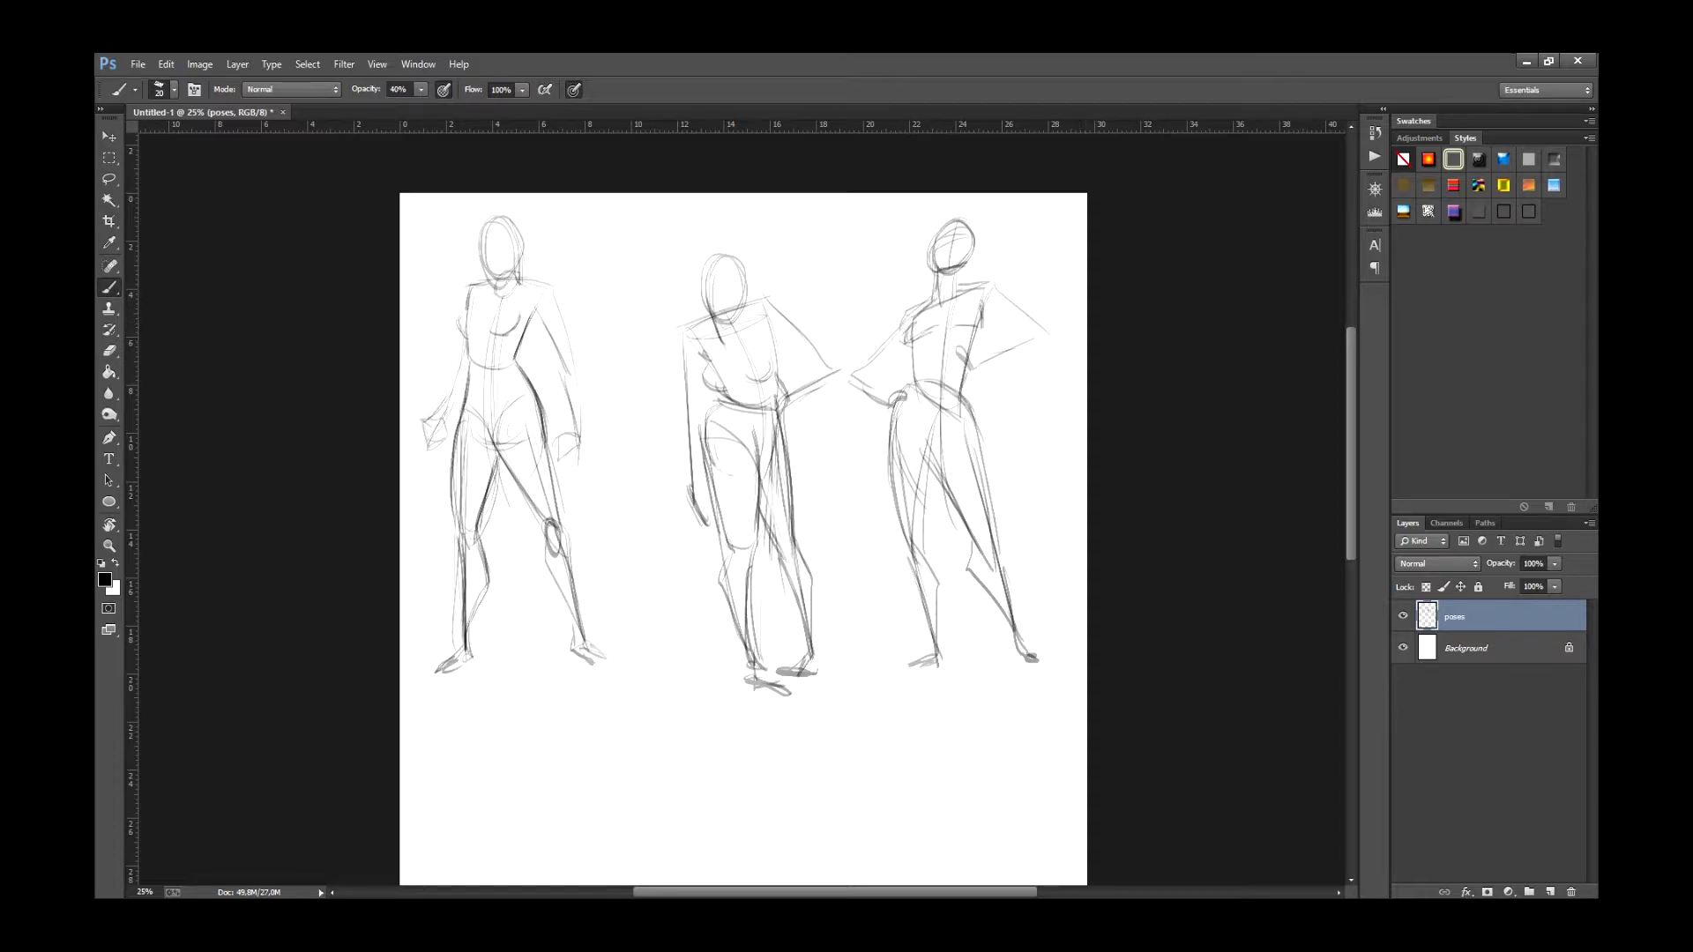
Darken the third figure's contours along the chest, waist, thighs and knees, and strengthen its bent arm.
{"action": "mouse_move", "coordinate": [906, 343]}
{"action": "left_mouse_down"}
{"action": "mouse_move", "coordinate": [917, 318]}
{"action": "mouse_move", "coordinate": [922, 332]}
{"action": "left_mouse_up"}
{"action": "mouse_move", "coordinate": [952, 327]}
{"action": "left_mouse_down"}
{"action": "mouse_move", "coordinate": [979, 324]}
{"action": "mouse_move", "coordinate": [894, 412]}
{"action": "mouse_move", "coordinate": [897, 513]}
{"action": "left_mouse_up"}
{"action": "mouse_move", "coordinate": [933, 469]}
{"action": "left_mouse_down"}
{"action": "mouse_move", "coordinate": [923, 552]}
{"action": "mouse_move", "coordinate": [910, 539]}
{"action": "left_mouse_up"}
{"action": "left_click_drag", "start_coordinate": [915, 535], "coordinate": [932, 575]}
{"action": "left_click_drag", "start_coordinate": [982, 520], "coordinate": [973, 569]}
{"action": "left_click_drag", "start_coordinate": [970, 402], "coordinate": [990, 525]}
{"action": "left_click_drag", "start_coordinate": [931, 433], "coordinate": [969, 530]}
{"action": "left_click_drag", "start_coordinate": [935, 446], "coordinate": [925, 535]}
{"action": "left_click_drag", "start_coordinate": [961, 341], "coordinate": [982, 466]}
{"action": "left_click_drag", "start_coordinate": [1018, 339], "coordinate": [987, 364]}
{"action": "left_click_drag", "start_coordinate": [1028, 326], "coordinate": [988, 358]}
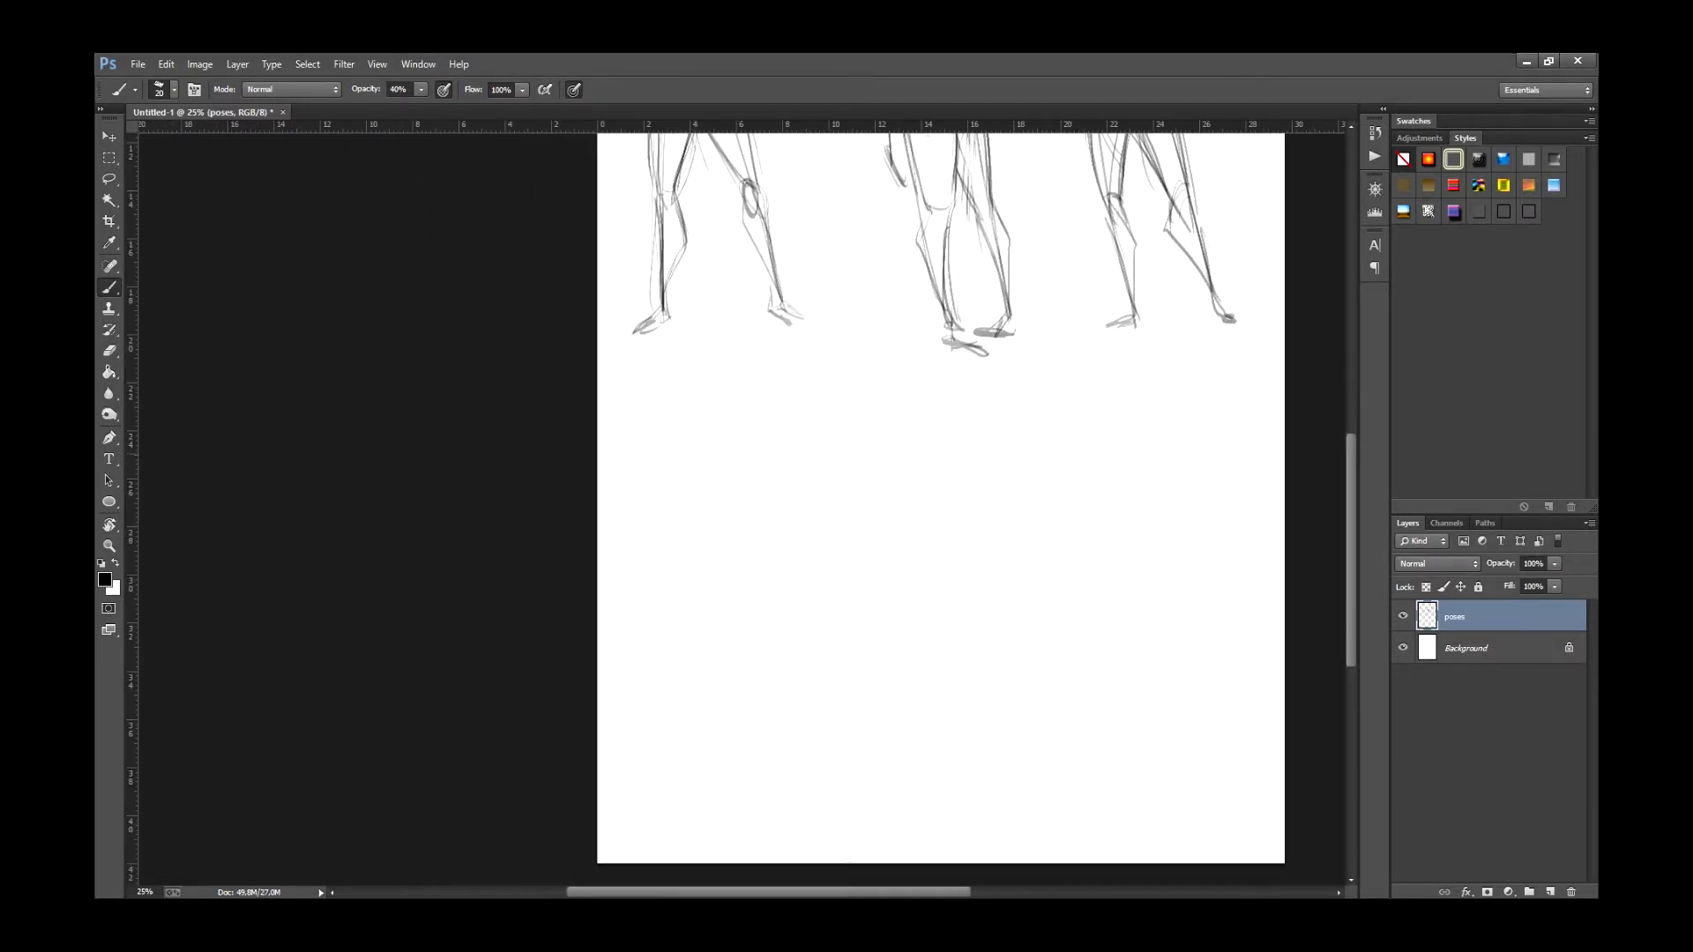
Sketch a fourth figure's shoulders, torso, neck and head in the empty area below the first figure.
{"action": "left_click_drag", "start_coordinate": [698, 471], "coordinate": [794, 461]}
{"action": "left_click_drag", "start_coordinate": [748, 456], "coordinate": [769, 586]}
{"action": "left_click_drag", "start_coordinate": [698, 491], "coordinate": [733, 583]}
{"action": "left_click_drag", "start_coordinate": [793, 466], "coordinate": [792, 590]}
{"action": "left_click_drag", "start_coordinate": [728, 388], "coordinate": [760, 440]}
{"action": "left_click_drag", "start_coordinate": [749, 373], "coordinate": [755, 491]}
{"action": "left_click_drag", "start_coordinate": [742, 432], "coordinate": [776, 445]}
{"action": "left_click_drag", "start_coordinate": [773, 381], "coordinate": [774, 444]}
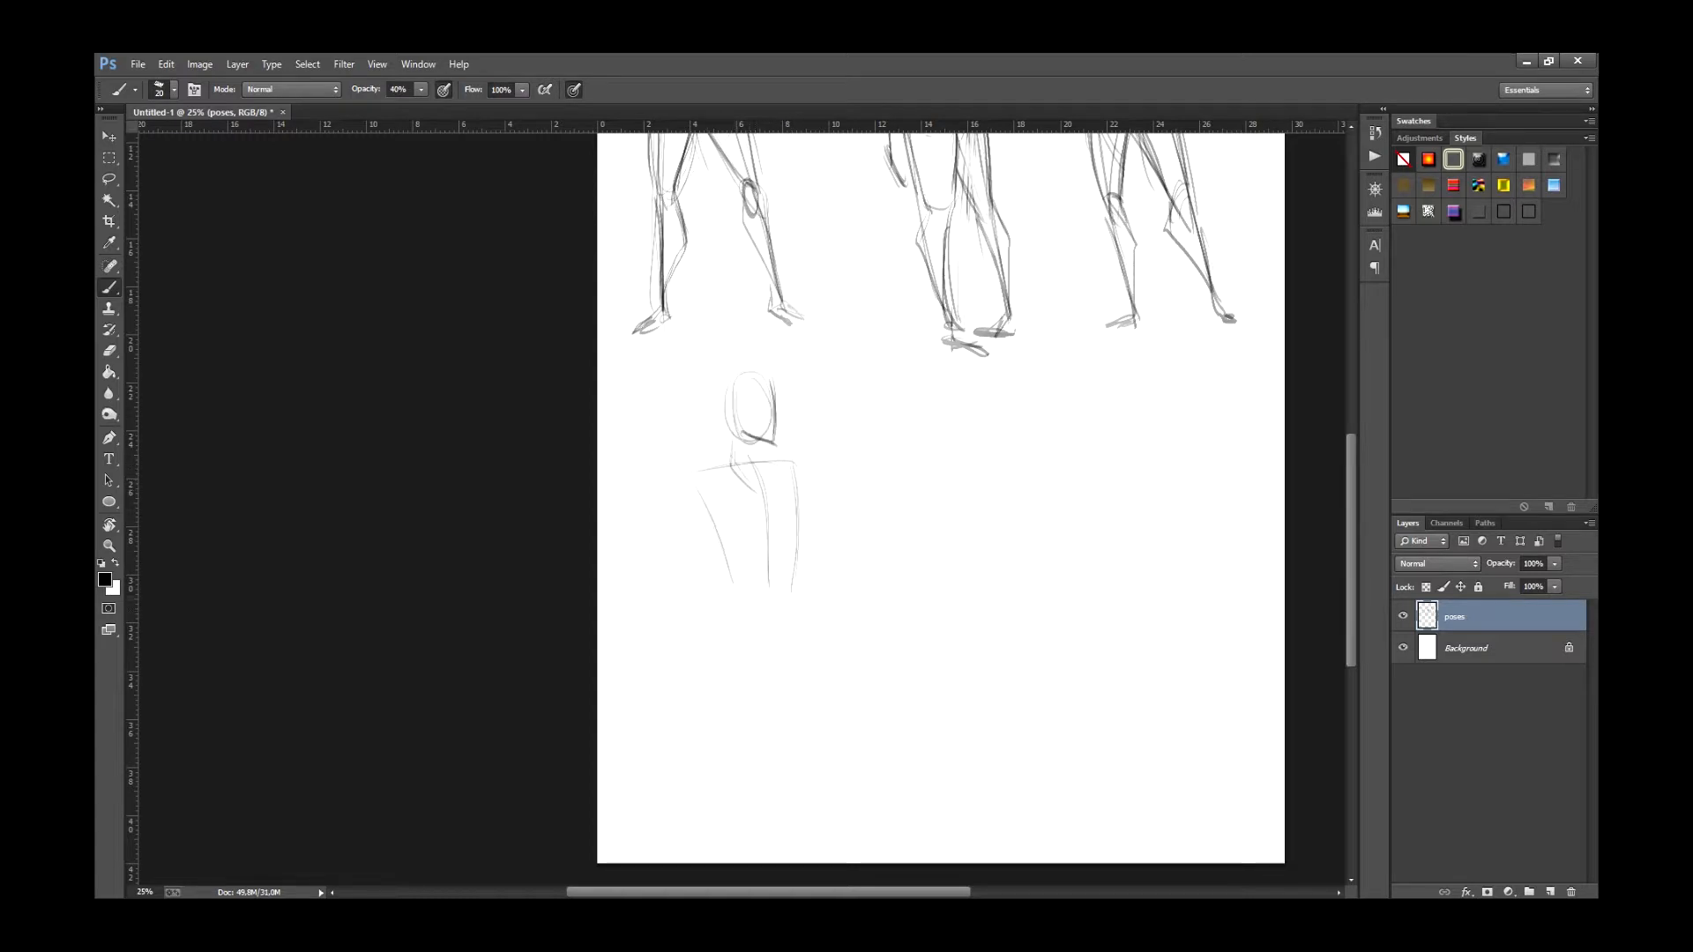
{"action": "left_click_drag", "start_coordinate": [735, 381], "coordinate": [728, 422]}
Rough in the fourth figure's hips and long leg guidelines down to the feet.
{"action": "left_click_drag", "start_coordinate": [691, 621], "coordinate": [677, 847]}
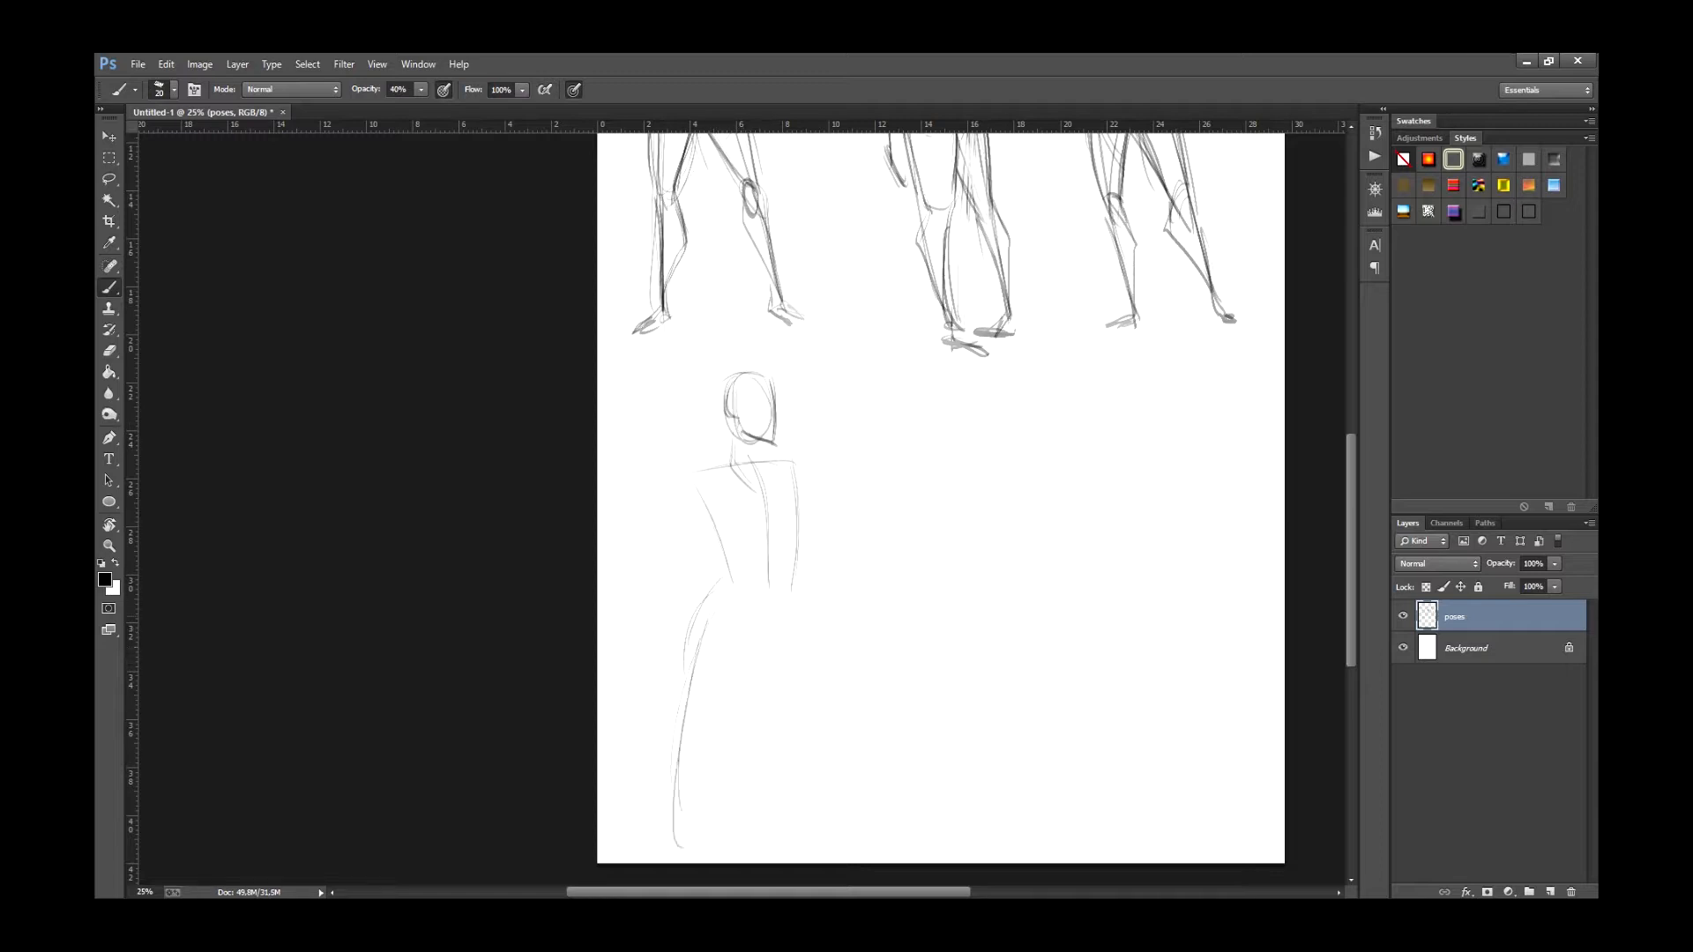
{"action": "mouse_move", "coordinate": [714, 585]}
{"action": "left_mouse_down"}
{"action": "mouse_move", "coordinate": [779, 595]}
{"action": "mouse_move", "coordinate": [680, 837]}
{"action": "left_mouse_up"}
{"action": "left_click_drag", "start_coordinate": [786, 611], "coordinate": [807, 843]}
Select the fourth figure with the Lasso tool, scale it down slightly with Free Transform and deselect it.
{"action": "key", "text": "l"}
{"action": "mouse_move", "coordinate": [657, 767]}
{"action": "left_mouse_down"}
{"action": "mouse_move", "coordinate": [850, 476]}
{"action": "mouse_move", "coordinate": [847, 824]}
{"action": "mouse_move", "coordinate": [670, 846]}
{"action": "left_mouse_up"}
{"action": "key", "text": "ctrl+t"}
{"action": "left_click_drag", "start_coordinate": [886, 362], "coordinate": [866, 404]}
{"action": "left_click_drag", "start_coordinate": [770, 513], "coordinate": [771, 464]}
{"action": "key", "text": "Return"}
{"action": "key", "text": "ctrl+d"}
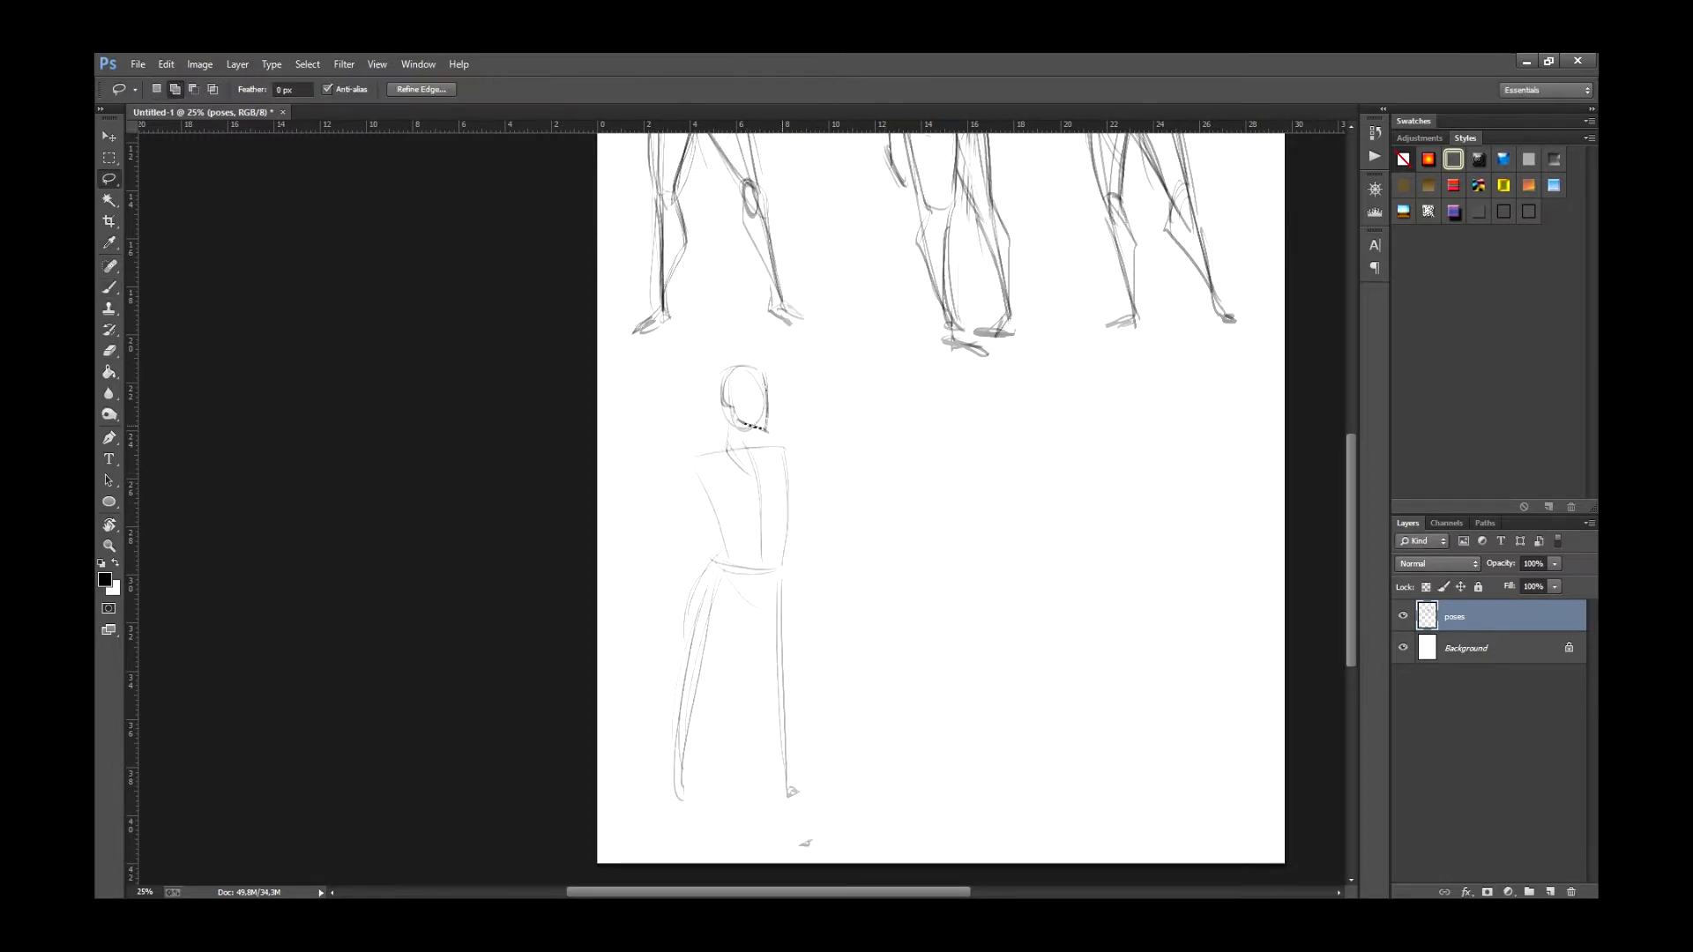
Redraw the fourth figure's legs longer with feet near the page's lower edge, and add its hanging arm.
{"action": "key", "text": "b"}
{"action": "mouse_move", "coordinate": [780, 688]}
{"action": "left_mouse_down"}
{"action": "mouse_move", "coordinate": [794, 842]}
{"action": "mouse_move", "coordinate": [825, 857]}
{"action": "left_mouse_up"}
{"action": "left_click_drag", "start_coordinate": [703, 600], "coordinate": [681, 862]}
{"action": "mouse_move", "coordinate": [728, 626]}
{"action": "left_mouse_down"}
{"action": "mouse_move", "coordinate": [719, 860]}
{"action": "mouse_move", "coordinate": [733, 850]}
{"action": "left_mouse_up"}
{"action": "left_click_drag", "start_coordinate": [688, 486], "coordinate": [676, 660]}
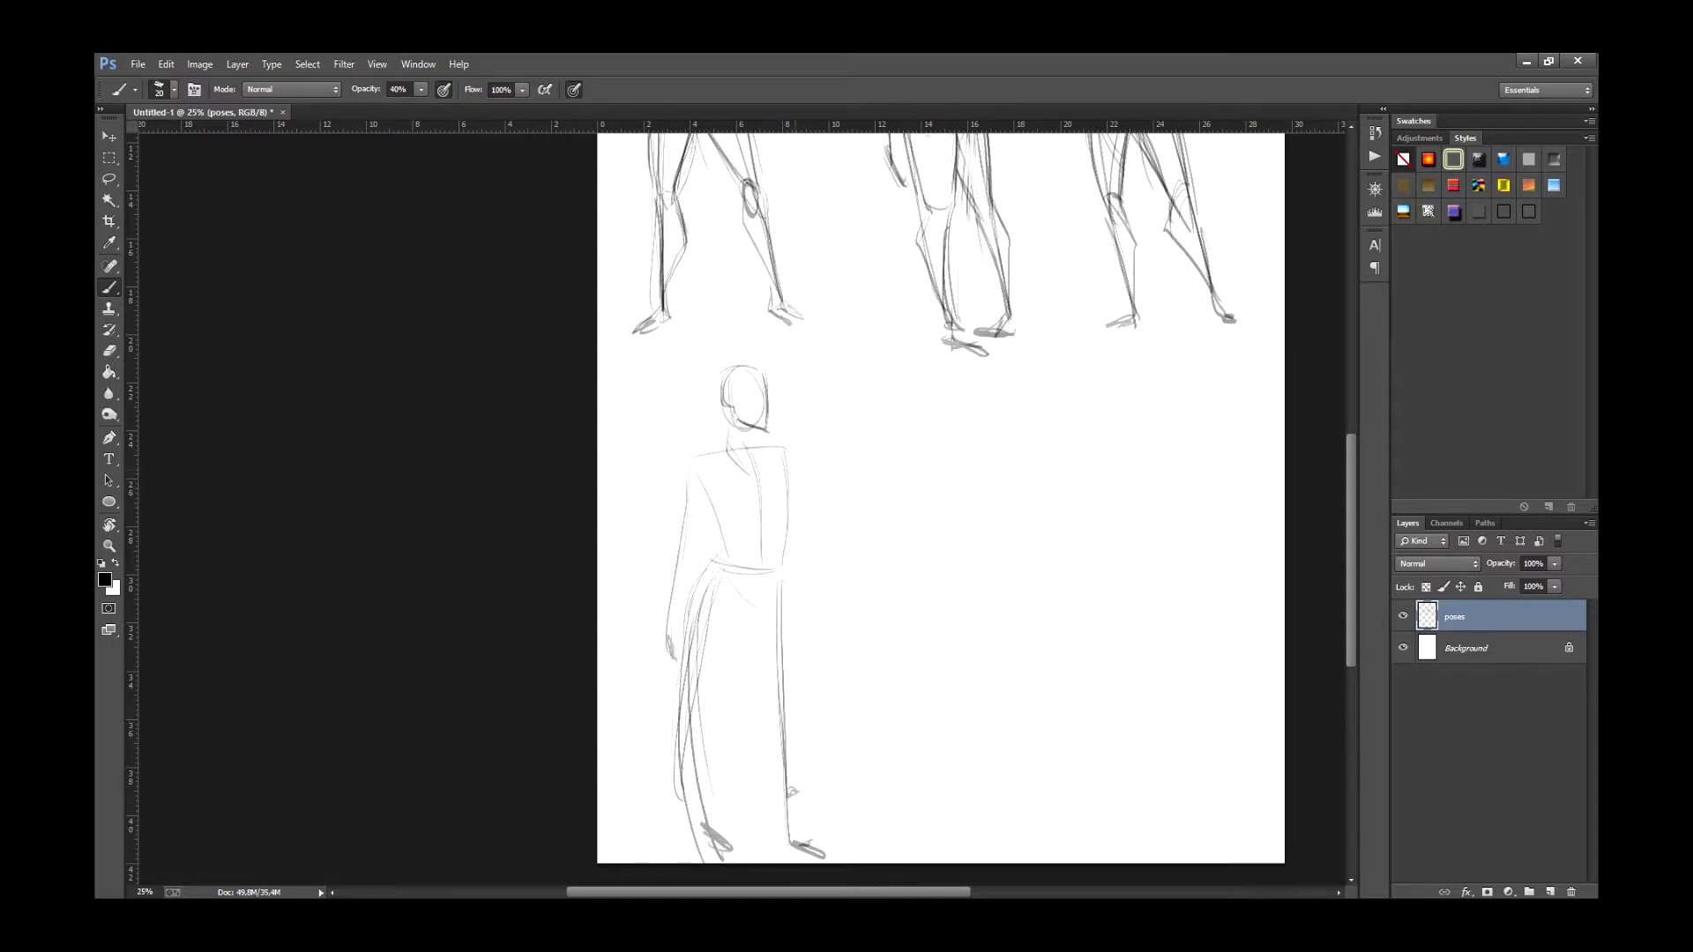
Add the fourth figure's raised forearm and hand, and darken its torso sides, hips and upper thighs.
{"action": "mouse_move", "coordinate": [791, 466]}
{"action": "left_mouse_down"}
{"action": "mouse_move", "coordinate": [820, 558]}
{"action": "mouse_move", "coordinate": [842, 488]}
{"action": "mouse_move", "coordinate": [825, 495]}
{"action": "mouse_move", "coordinate": [825, 558]}
{"action": "mouse_move", "coordinate": [779, 569]}
{"action": "left_mouse_up"}
{"action": "mouse_move", "coordinate": [695, 458]}
{"action": "left_mouse_down"}
{"action": "mouse_move", "coordinate": [732, 540]}
{"action": "mouse_move", "coordinate": [679, 677]}
{"action": "left_mouse_up"}
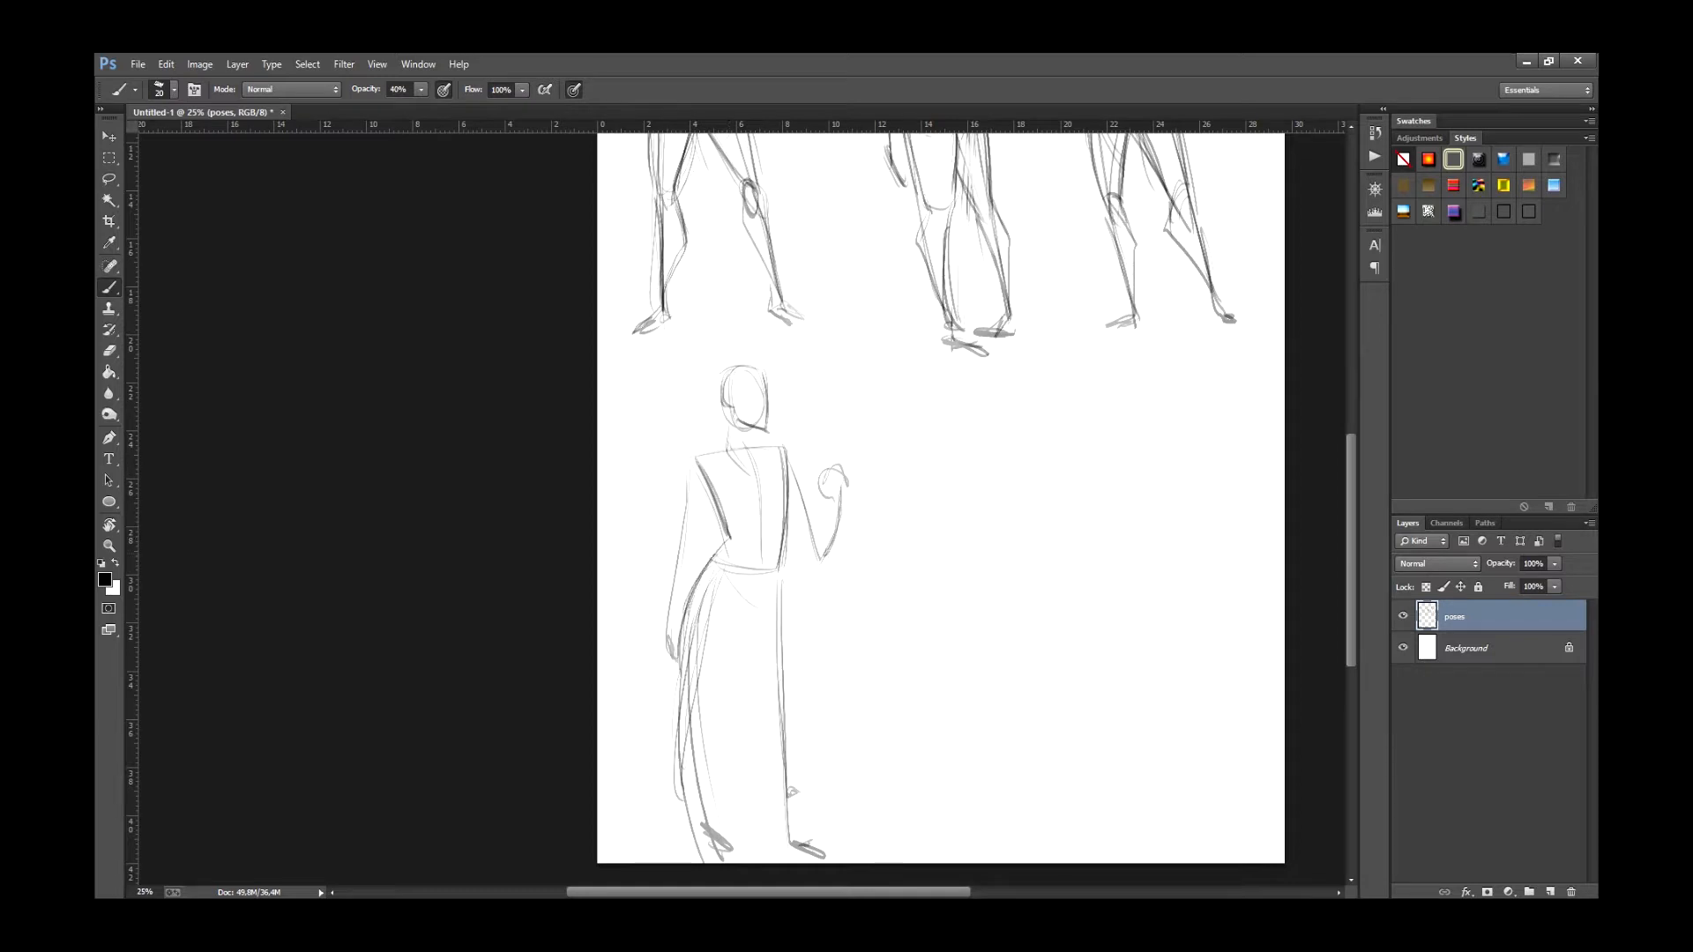
{"action": "left_click_drag", "start_coordinate": [782, 554], "coordinate": [776, 666]}
{"action": "mouse_move", "coordinate": [764, 582]}
{"action": "left_mouse_down"}
{"action": "mouse_move", "coordinate": [686, 705]}
{"action": "mouse_move", "coordinate": [791, 707]}
{"action": "left_mouse_up"}
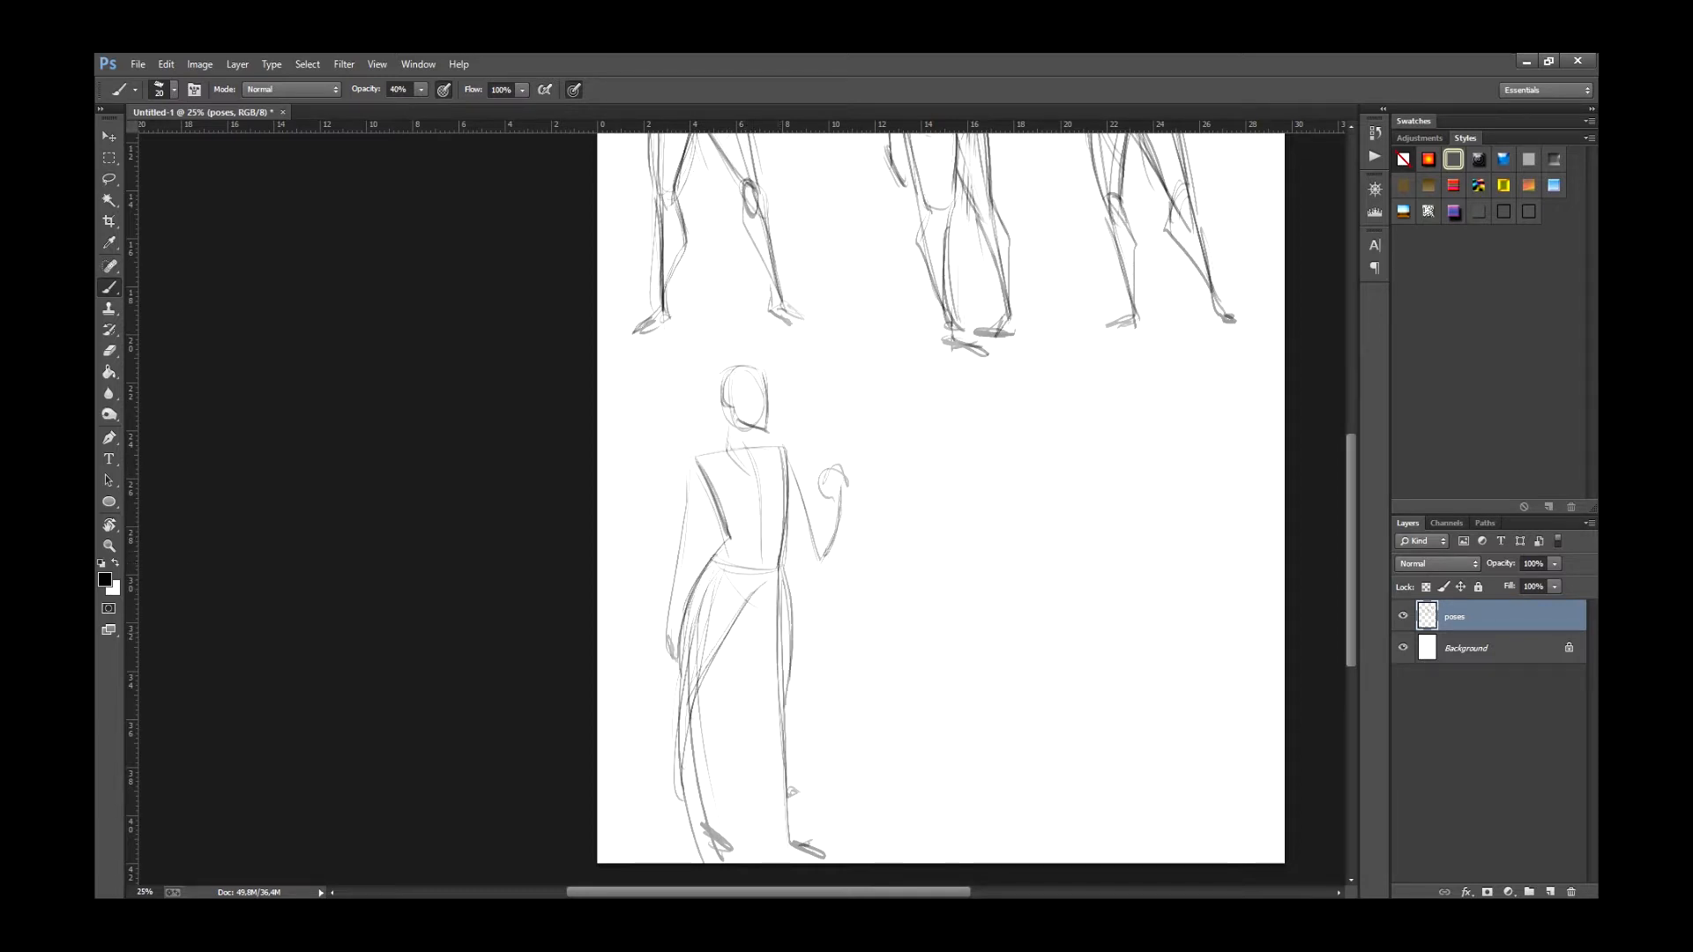
Define the fourth figure's inner thigh, chest, neck, arms, knees and calves with darker strokes.
{"action": "left_click_drag", "start_coordinate": [741, 615], "coordinate": [781, 721]}
{"action": "mouse_move", "coordinate": [777, 468]}
{"action": "left_mouse_down"}
{"action": "mouse_move", "coordinate": [792, 494]}
{"action": "mouse_move", "coordinate": [755, 510]}
{"action": "left_mouse_up"}
{"action": "mouse_move", "coordinate": [729, 407]}
{"action": "left_mouse_down"}
{"action": "mouse_move", "coordinate": [748, 470]}
{"action": "mouse_move", "coordinate": [680, 548]}
{"action": "mouse_move", "coordinate": [669, 623]}
{"action": "left_mouse_up"}
{"action": "left_click_drag", "start_coordinate": [679, 548], "coordinate": [666, 627]}
{"action": "mouse_move", "coordinate": [790, 500]}
{"action": "left_mouse_down"}
{"action": "mouse_move", "coordinate": [816, 552]}
{"action": "mouse_move", "coordinate": [818, 465]}
{"action": "left_mouse_up"}
{"action": "mouse_move", "coordinate": [687, 635]}
{"action": "left_mouse_down"}
{"action": "mouse_move", "coordinate": [673, 651]}
{"action": "mouse_move", "coordinate": [701, 746]}
{"action": "left_mouse_up"}
{"action": "left_click_drag", "start_coordinate": [698, 642], "coordinate": [703, 763]}
{"action": "left_click_drag", "start_coordinate": [695, 669], "coordinate": [709, 771]}
{"action": "left_click_drag", "start_coordinate": [783, 640], "coordinate": [793, 760]}
{"action": "left_click_drag", "start_coordinate": [763, 680], "coordinate": [815, 776]}
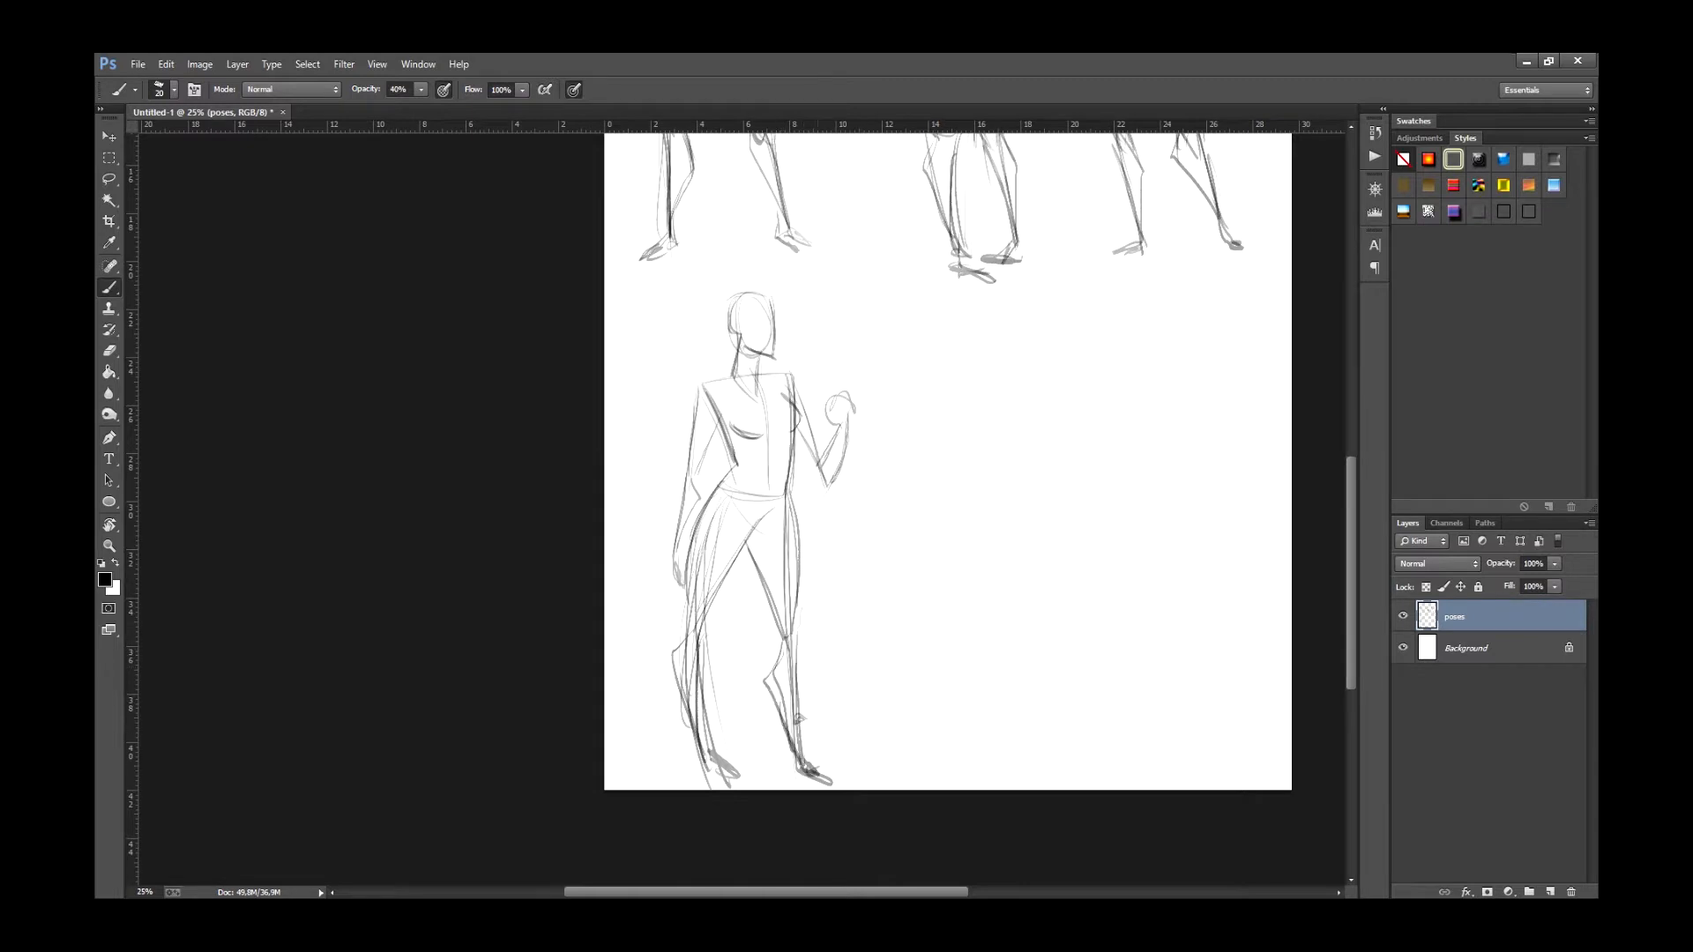
Strengthen the outline of the fourth figure's head and the fingers of its raised hand.
{"action": "left_click_drag", "start_coordinate": [743, 292], "coordinate": [735, 347]}
{"action": "left_click_drag", "start_coordinate": [728, 309], "coordinate": [768, 300]}
{"action": "left_click_drag", "start_coordinate": [831, 525], "coordinate": [703, 552]}
{"action": "left_click_drag", "start_coordinate": [726, 436], "coordinate": [702, 426]}
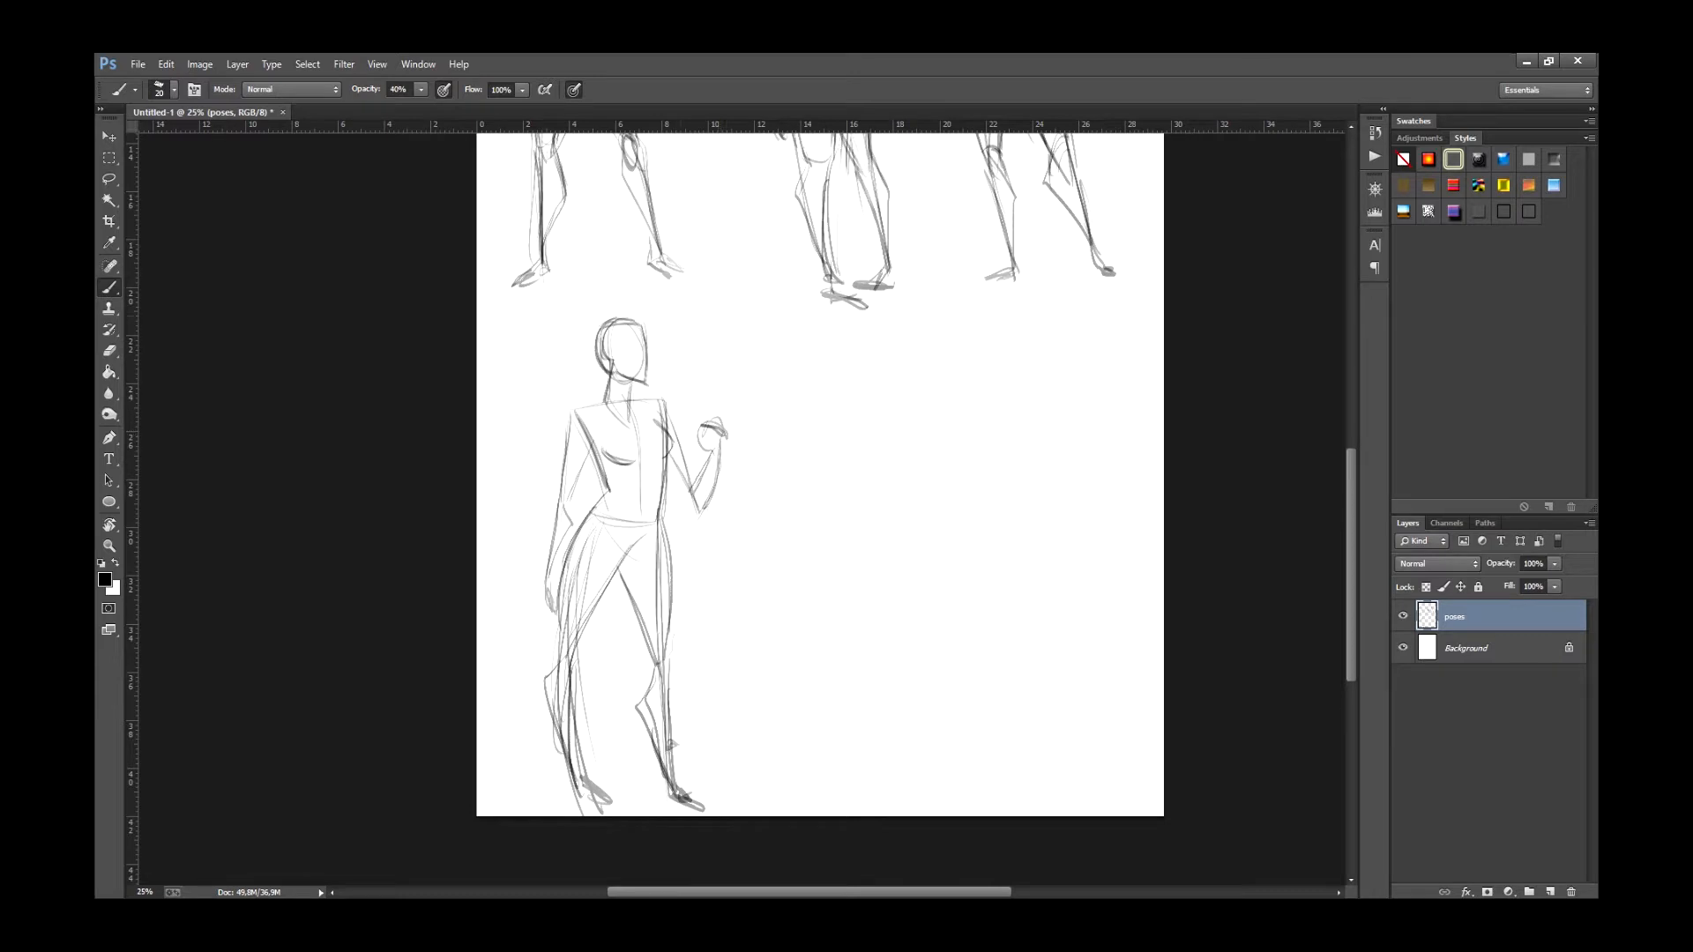
Refine the fourth figure's shoulder line and darken the outer contour of its front thigh.
{"action": "key", "text": "e"}
{"action": "key", "text": "b"}
{"action": "mouse_move", "coordinate": [571, 412]}
{"action": "left_mouse_down"}
{"action": "mouse_move", "coordinate": [663, 402]}
{"action": "mouse_move", "coordinate": [669, 619]}
{"action": "left_mouse_up"}
{"action": "key", "text": "e"}
{"action": "key", "text": "b"}
{"action": "mouse_move", "coordinate": [663, 481]}
{"action": "left_mouse_down"}
{"action": "mouse_move", "coordinate": [669, 672]}
{"action": "mouse_move", "coordinate": [667, 638]}
{"action": "left_mouse_up"}
{"action": "left_click_drag", "start_coordinate": [658, 529], "coordinate": [667, 643]}
{"action": "left_click_drag", "start_coordinate": [665, 562], "coordinate": [664, 662]}
{"action": "left_click_drag", "start_coordinate": [820, 476], "coordinate": [769, 468]}
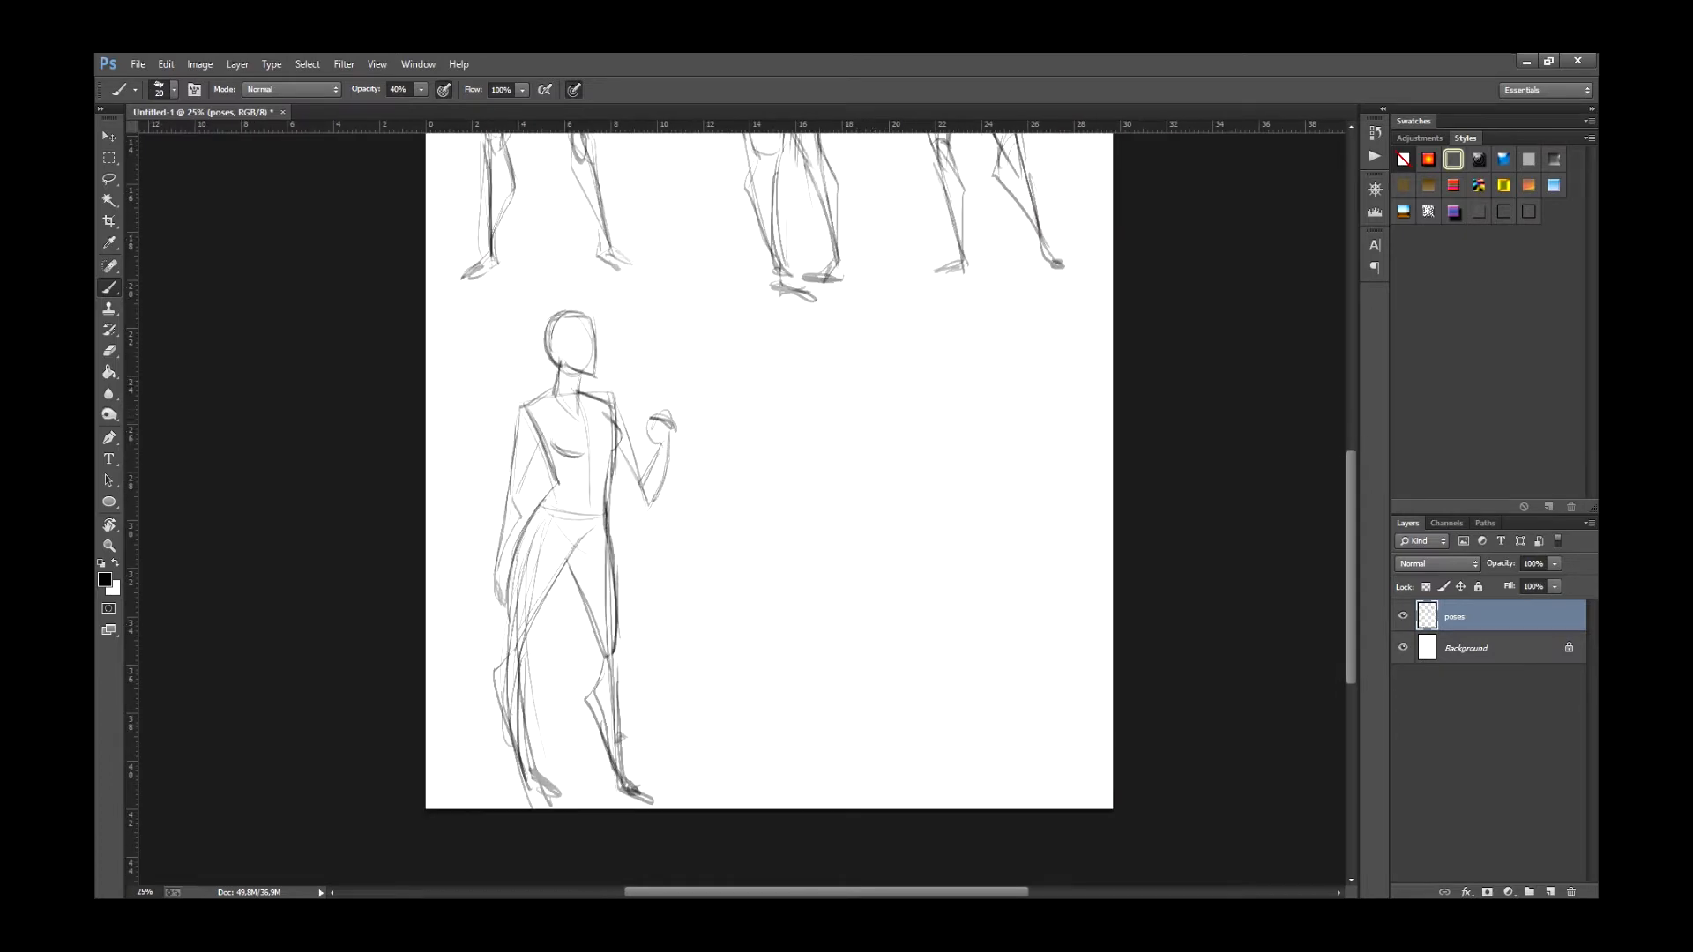
{"action": "mouse_move", "coordinate": [822, 354]}
{"action": "left_mouse_down"}
{"action": "mouse_move", "coordinate": [784, 698]}
{"action": "mouse_move", "coordinate": [790, 684]}
{"action": "left_mouse_up"}
{"action": "key", "text": "ctrl+minus"}
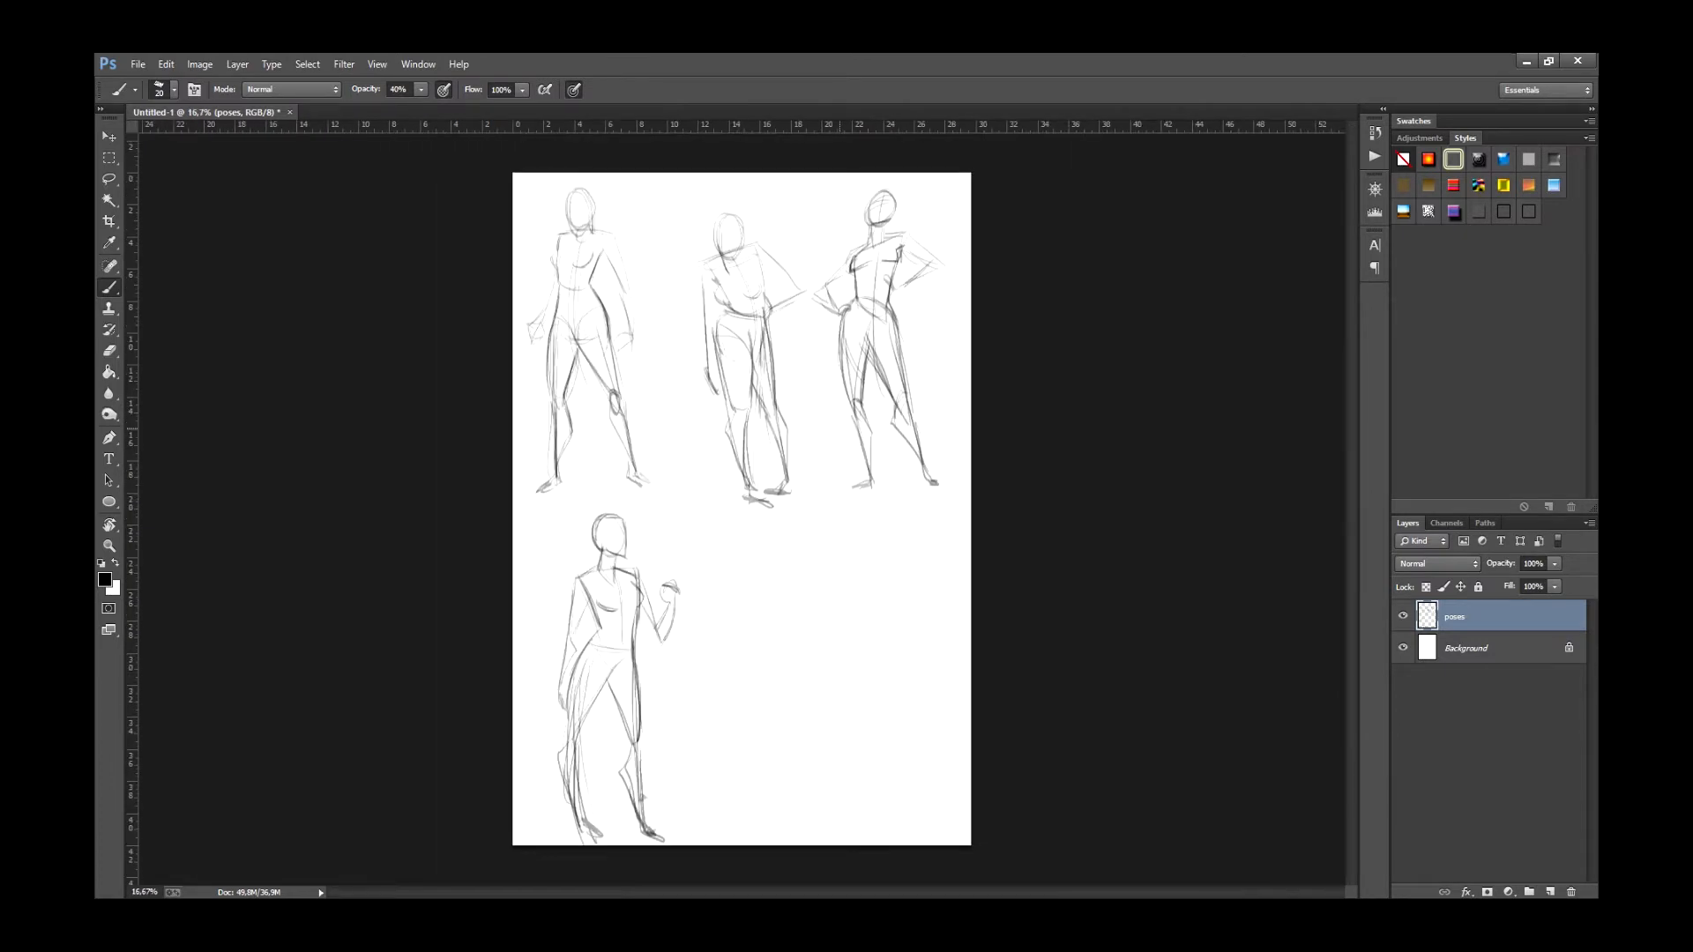
{"action": "key", "text": "ctrl+plus"}
{"action": "left_click_drag", "start_coordinate": [839, 429], "coordinate": [877, 218]}
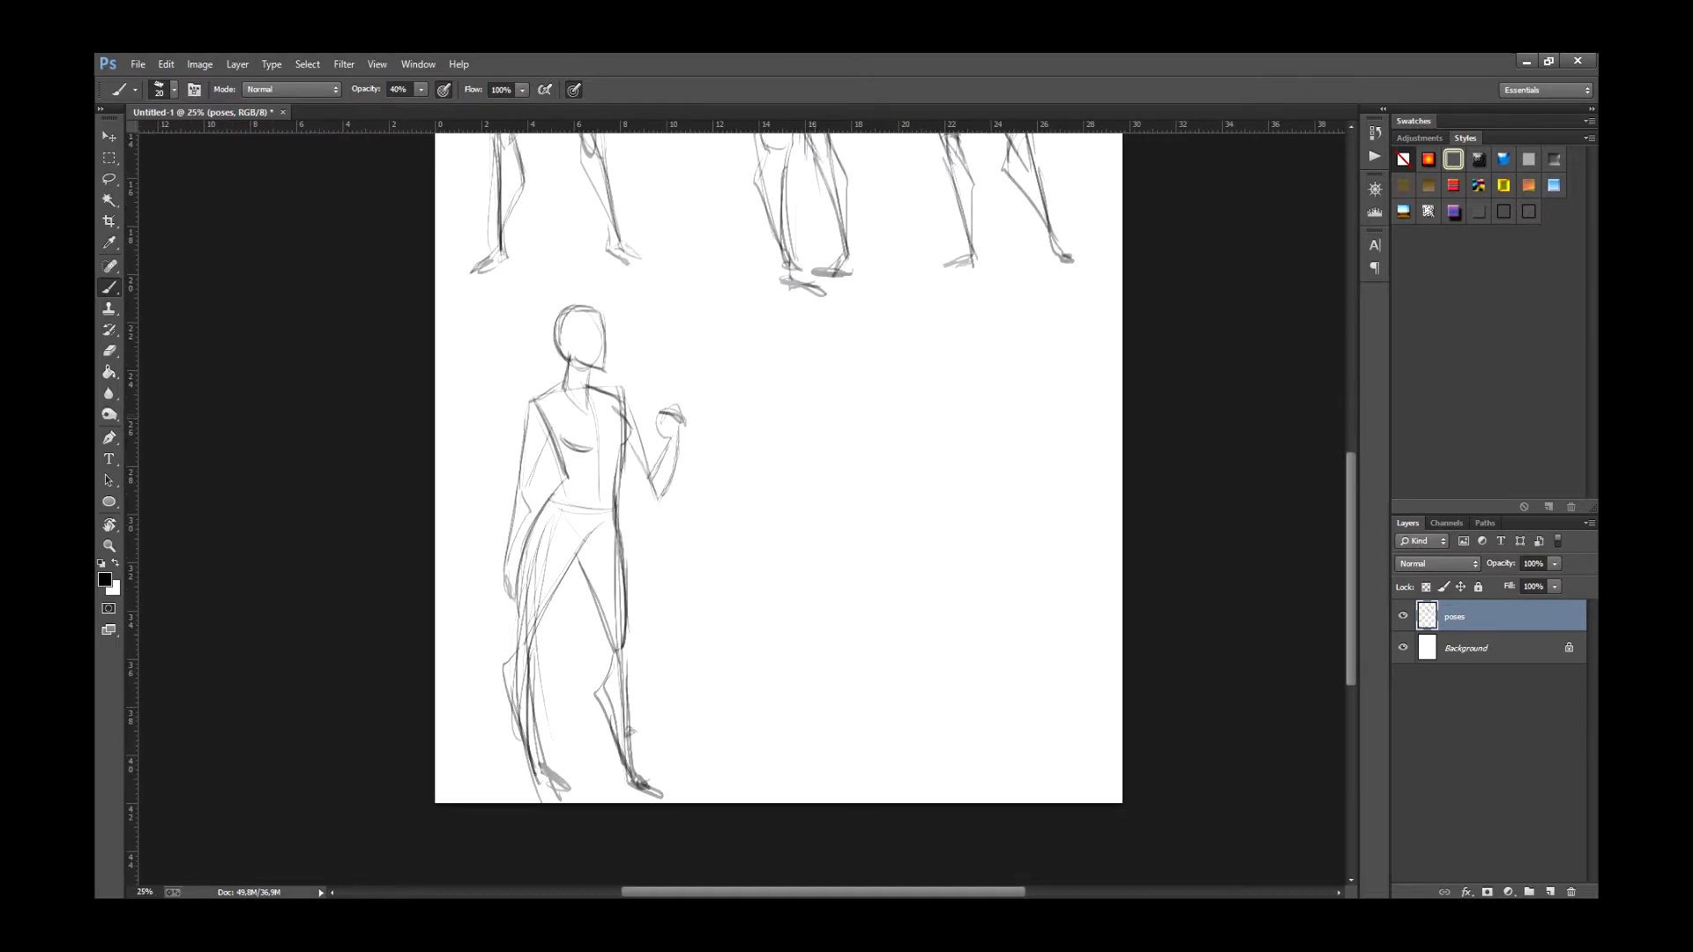
Block in a fifth standing figure beside the fourth, with torso, long leg lines, bent knee, foot and oval head.
{"action": "left_click_drag", "start_coordinate": [804, 395], "coordinate": [824, 564]}
{"action": "left_click_drag", "start_coordinate": [809, 428], "coordinate": [820, 550]}
{"action": "mouse_move", "coordinate": [772, 377]}
{"action": "left_mouse_down"}
{"action": "mouse_move", "coordinate": [869, 390]}
{"action": "mouse_move", "coordinate": [817, 499]}
{"action": "mouse_move", "coordinate": [798, 723]}
{"action": "mouse_move", "coordinate": [825, 767]}
{"action": "left_mouse_up"}
{"action": "mouse_move", "coordinate": [805, 754]}
{"action": "left_mouse_down"}
{"action": "mouse_move", "coordinate": [852, 779]}
{"action": "mouse_move", "coordinate": [834, 772]}
{"action": "left_mouse_up"}
{"action": "mouse_move", "coordinate": [828, 499]}
{"action": "left_mouse_down"}
{"action": "mouse_move", "coordinate": [888, 587]}
{"action": "mouse_move", "coordinate": [842, 685]}
{"action": "mouse_move", "coordinate": [845, 728]}
{"action": "left_mouse_up"}
{"action": "left_click_drag", "start_coordinate": [818, 304], "coordinate": [833, 307]}
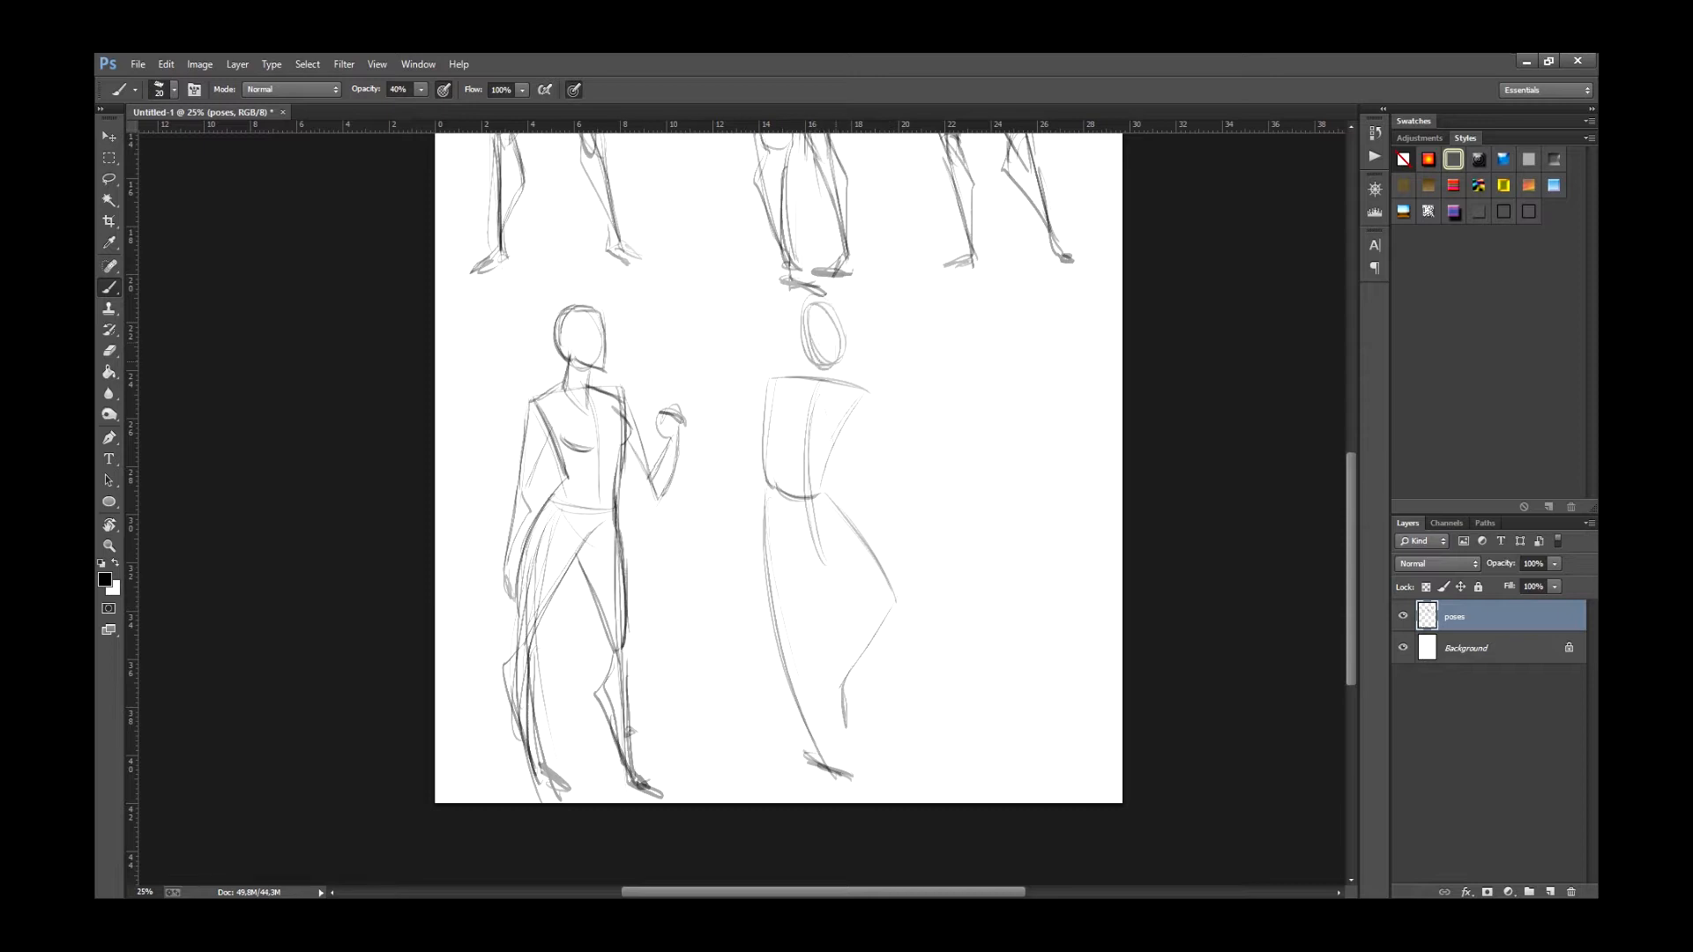
Add the fifth figure's neck and reinforce both sides of its head outline.
{"action": "left_click_drag", "start_coordinate": [837, 369], "coordinate": [813, 393]}
{"action": "mouse_move", "coordinate": [802, 306]}
{"action": "left_mouse_down"}
{"action": "mouse_move", "coordinate": [829, 371]}
{"action": "mouse_move", "coordinate": [849, 364]}
{"action": "mouse_move", "coordinate": [821, 364]}
{"action": "left_mouse_up"}
{"action": "left_click_drag", "start_coordinate": [847, 335], "coordinate": [831, 304]}
{"action": "left_click_drag", "start_coordinate": [759, 404], "coordinate": [737, 590]}
{"action": "left_click_drag", "start_coordinate": [752, 468], "coordinate": [737, 590]}
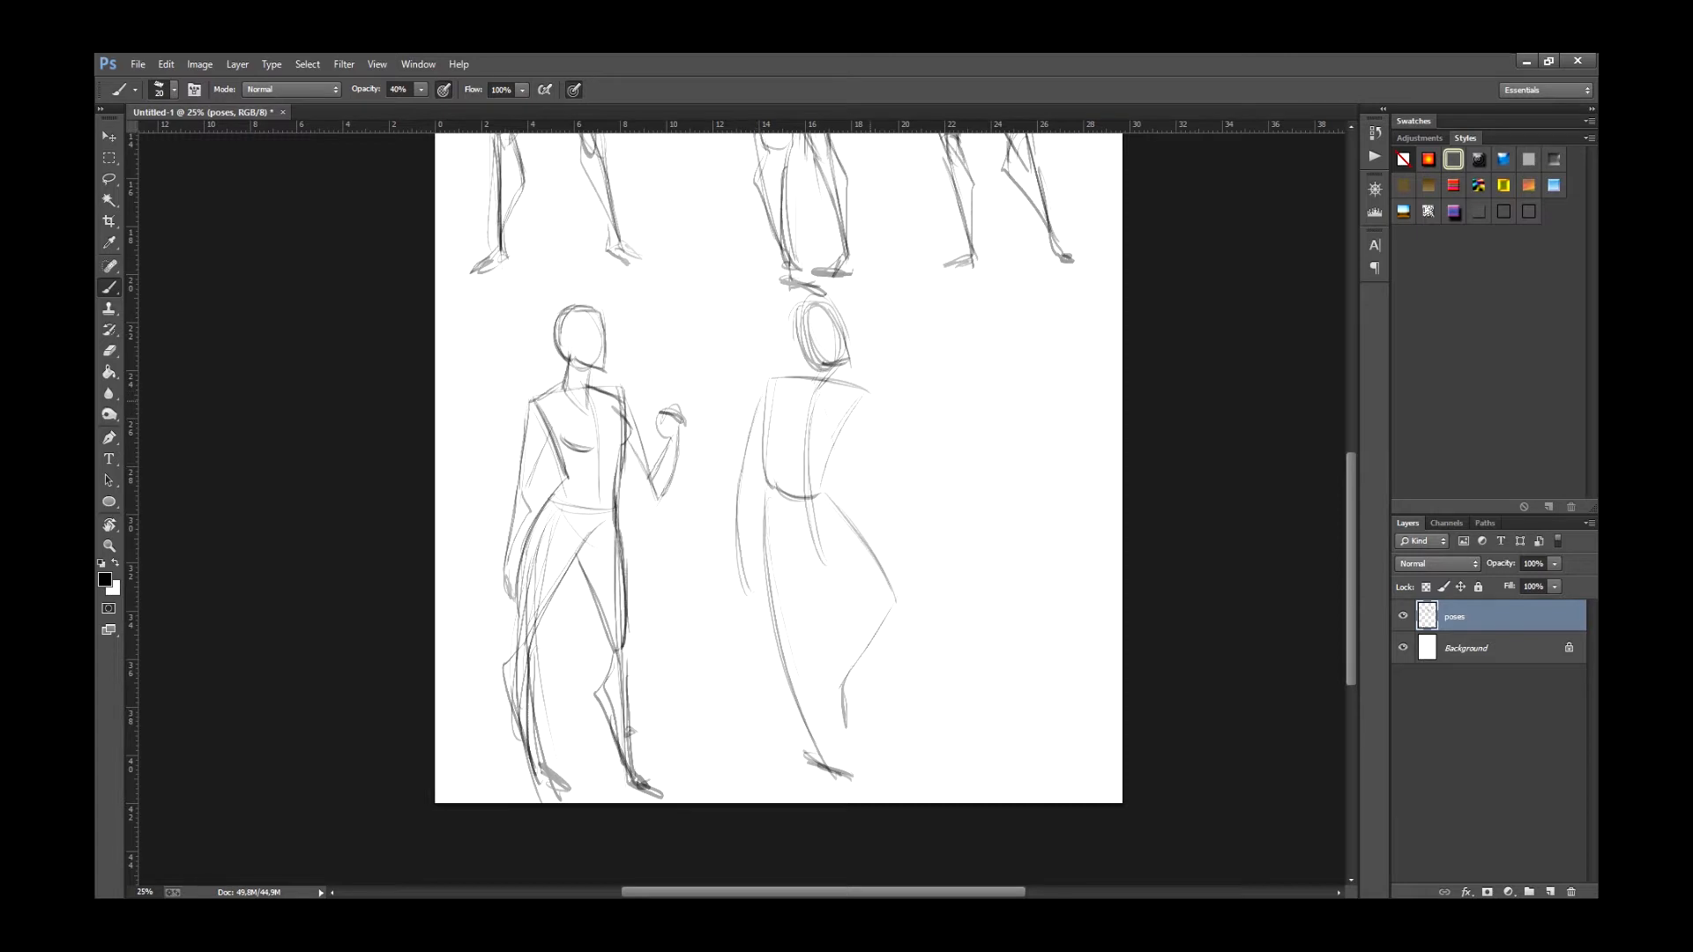
{"action": "mouse_move", "coordinate": [868, 394]}
{"action": "left_mouse_down"}
{"action": "mouse_move", "coordinate": [871, 455]}
{"action": "mouse_move", "coordinate": [815, 482]}
{"action": "left_mouse_up"}
{"action": "key", "text": "ctrl+alt+z"}
{"action": "key", "text": "ctrl+alt+z"}
{"action": "key", "text": "ctrl+alt+z"}
Draw the fifth figure's arms, one bent with the hand at the waist and one straight, and add a chest curve.
{"action": "left_click_drag", "start_coordinate": [767, 379], "coordinate": [778, 491]}
{"action": "left_click_drag", "start_coordinate": [869, 410], "coordinate": [870, 553]}
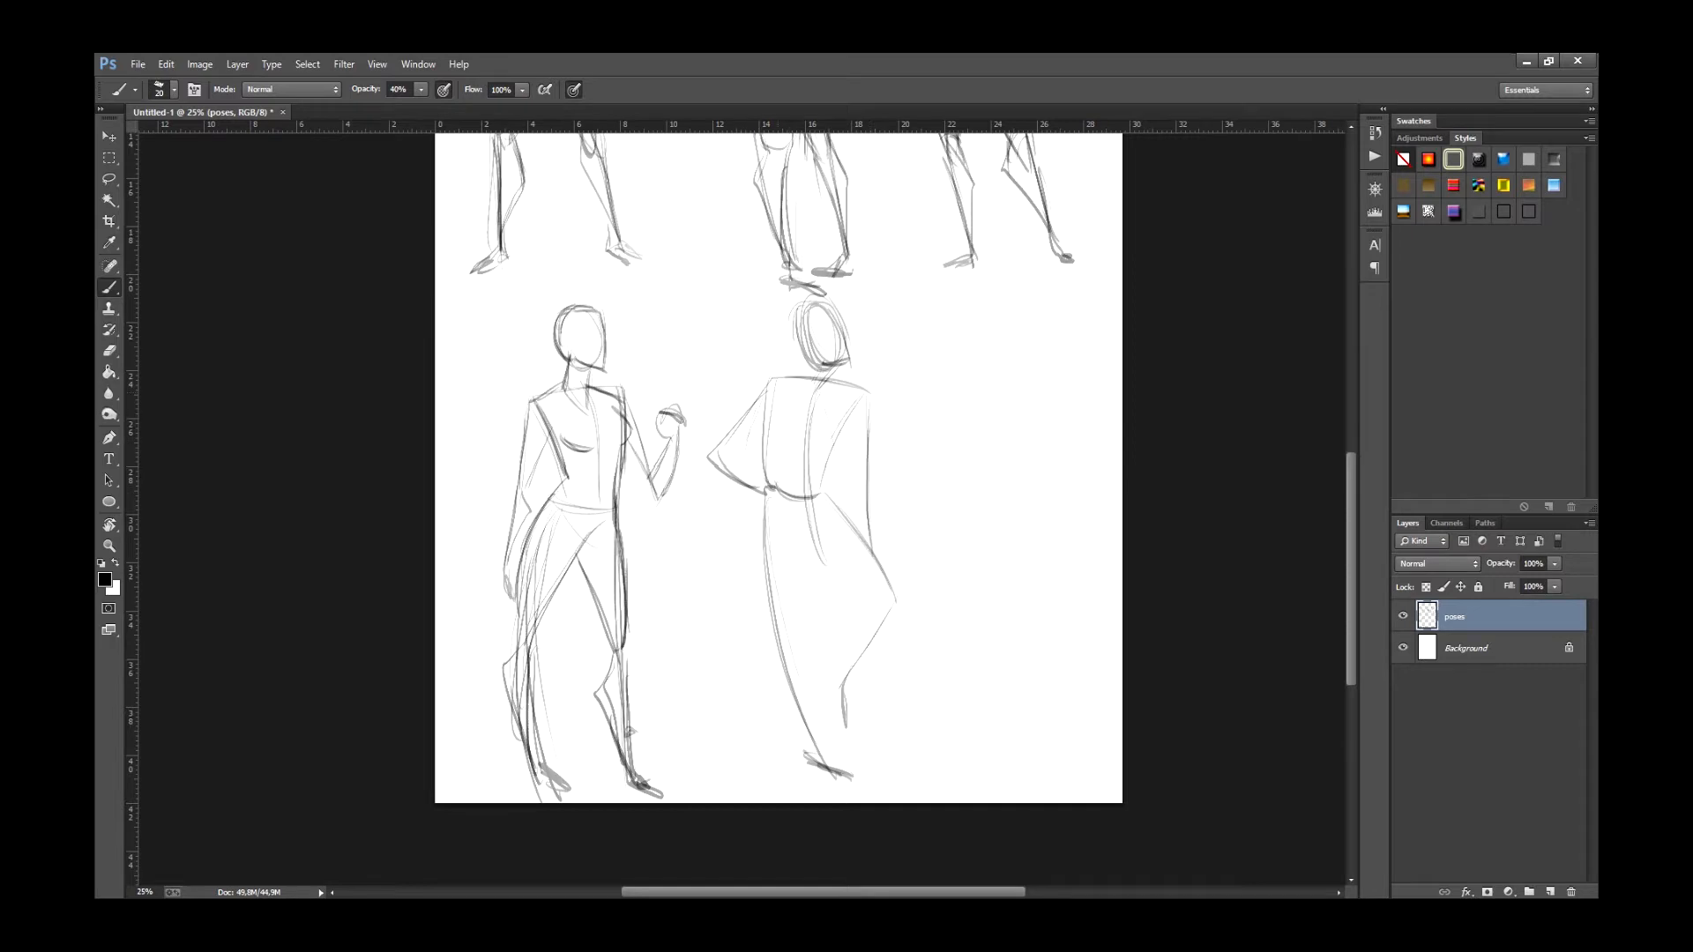
{"action": "mouse_move", "coordinate": [843, 422]}
{"action": "left_mouse_down"}
{"action": "mouse_move", "coordinate": [831, 457]}
{"action": "mouse_move", "coordinate": [805, 447]}
{"action": "left_mouse_up"}
Shape the fifth figure's supporting thigh down to the knee and darken the contours of its raised thigh.
{"action": "left_click_drag", "start_coordinate": [802, 530], "coordinate": [794, 619]}
{"action": "left_click_drag", "start_coordinate": [764, 525], "coordinate": [794, 617]}
{"action": "left_click_drag", "start_coordinate": [813, 499], "coordinate": [801, 575]}
{"action": "left_click_drag", "start_coordinate": [809, 507], "coordinate": [799, 628]}
{"action": "mouse_move", "coordinate": [810, 507]}
{"action": "left_mouse_down"}
{"action": "mouse_move", "coordinate": [803, 585]}
{"action": "mouse_move", "coordinate": [890, 583]}
{"action": "left_mouse_up"}
{"action": "left_click_drag", "start_coordinate": [824, 499], "coordinate": [892, 599]}
Strengthen the side of the fifth figure's torso and define its hip and groin lines.
{"action": "mouse_move", "coordinate": [768, 381]}
{"action": "left_mouse_down"}
{"action": "mouse_move", "coordinate": [770, 491]}
{"action": "mouse_move", "coordinate": [823, 491]}
{"action": "left_mouse_up"}
{"action": "mouse_move", "coordinate": [829, 465]}
{"action": "left_mouse_down"}
{"action": "mouse_move", "coordinate": [822, 495]}
{"action": "mouse_move", "coordinate": [774, 513]}
{"action": "mouse_move", "coordinate": [813, 552]}
{"action": "left_mouse_up"}
{"action": "mouse_move", "coordinate": [813, 543]}
{"action": "left_mouse_down"}
{"action": "mouse_move", "coordinate": [842, 510]}
{"action": "mouse_move", "coordinate": [836, 487]}
{"action": "left_mouse_up"}
Draw the calves of the fifth figure's supporting and bent legs, undoing the last stroke.
{"action": "mouse_move", "coordinate": [776, 646]}
{"action": "left_mouse_down"}
{"action": "mouse_move", "coordinate": [765, 677]}
{"action": "mouse_move", "coordinate": [819, 762]}
{"action": "left_mouse_up"}
{"action": "left_click_drag", "start_coordinate": [800, 650], "coordinate": [822, 767]}
{"action": "left_click_drag", "start_coordinate": [880, 596], "coordinate": [842, 688]}
{"action": "mouse_move", "coordinate": [884, 615]}
{"action": "left_mouse_down"}
{"action": "mouse_move", "coordinate": [846, 677]}
{"action": "mouse_move", "coordinate": [859, 786]}
{"action": "left_mouse_up"}
{"action": "key", "text": "ctrl+z"}
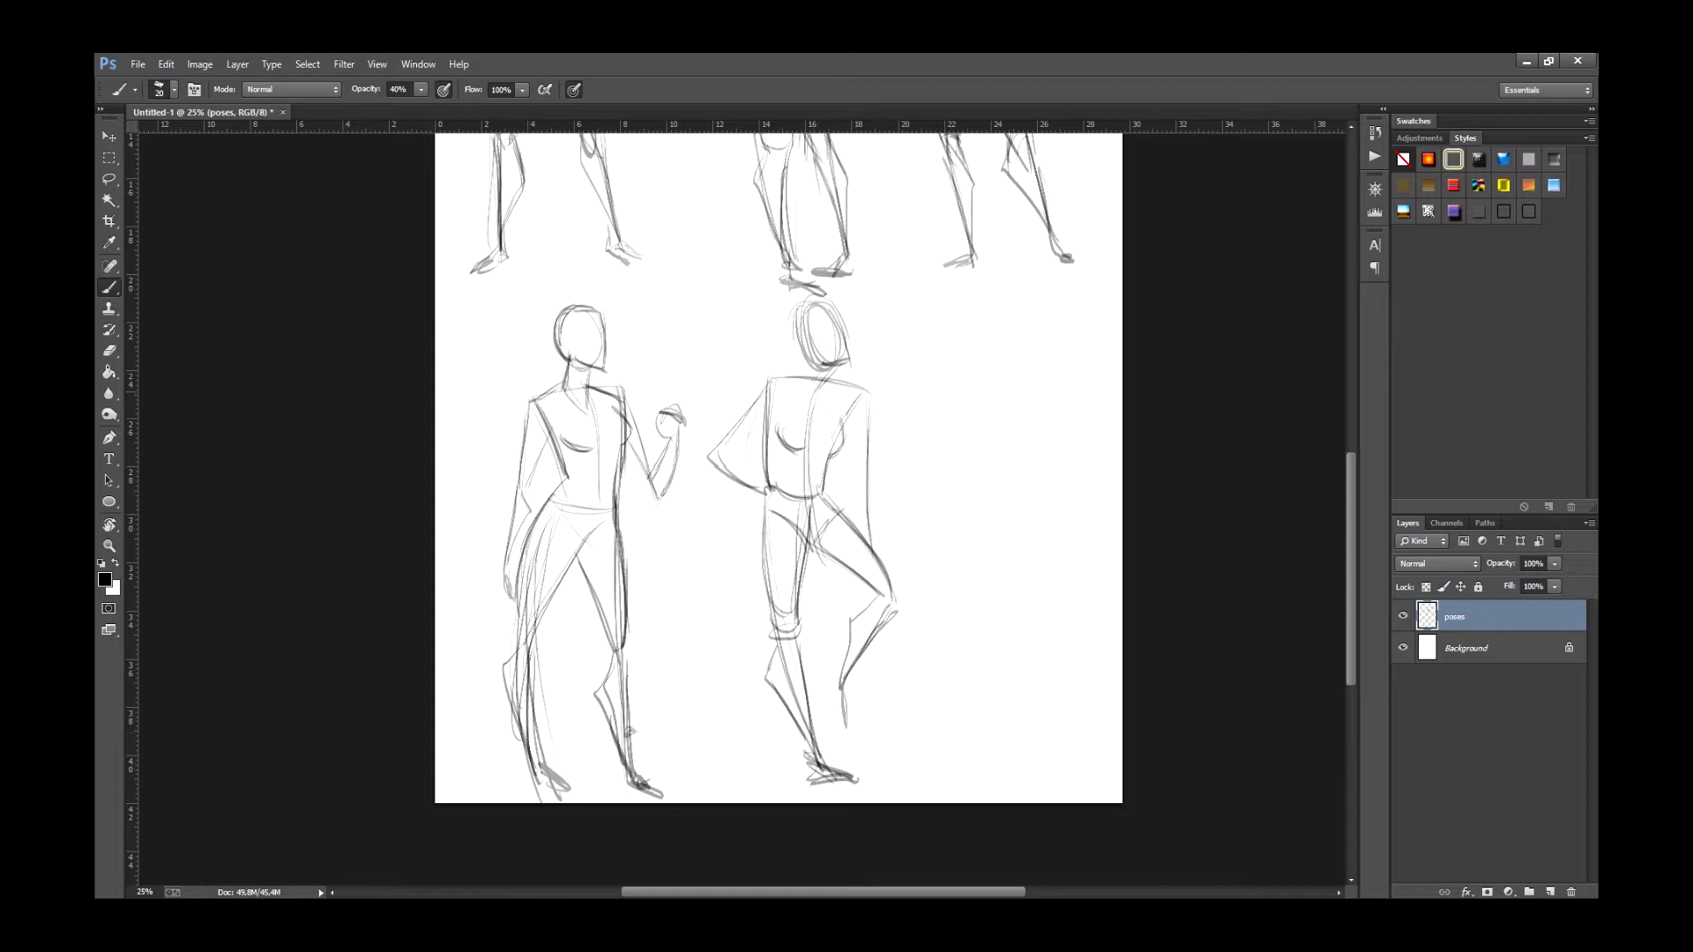
Refine the fifth figure's straight arm and bent elbow, and darken the side of its head.
{"action": "mouse_move", "coordinate": [855, 387]}
{"action": "left_mouse_down"}
{"action": "mouse_move", "coordinate": [835, 437]}
{"action": "mouse_move", "coordinate": [862, 537]}
{"action": "left_mouse_up"}
{"action": "mouse_move", "coordinate": [756, 419]}
{"action": "left_mouse_down"}
{"action": "mouse_move", "coordinate": [709, 459]}
{"action": "mouse_move", "coordinate": [748, 491]}
{"action": "left_mouse_up"}
{"action": "left_click_drag", "start_coordinate": [722, 460], "coordinate": [762, 492]}
{"action": "mouse_move", "coordinate": [807, 322]}
{"action": "left_mouse_down"}
{"action": "mouse_move", "coordinate": [792, 355]}
{"action": "mouse_move", "coordinate": [809, 378]}
{"action": "left_mouse_up"}
Sketch the foot of the fifth figure's raised leg.
{"action": "mouse_move", "coordinate": [774, 383]}
{"action": "left_mouse_down"}
{"action": "mouse_move", "coordinate": [808, 380]}
{"action": "mouse_move", "coordinate": [703, 382]}
{"action": "left_mouse_up"}
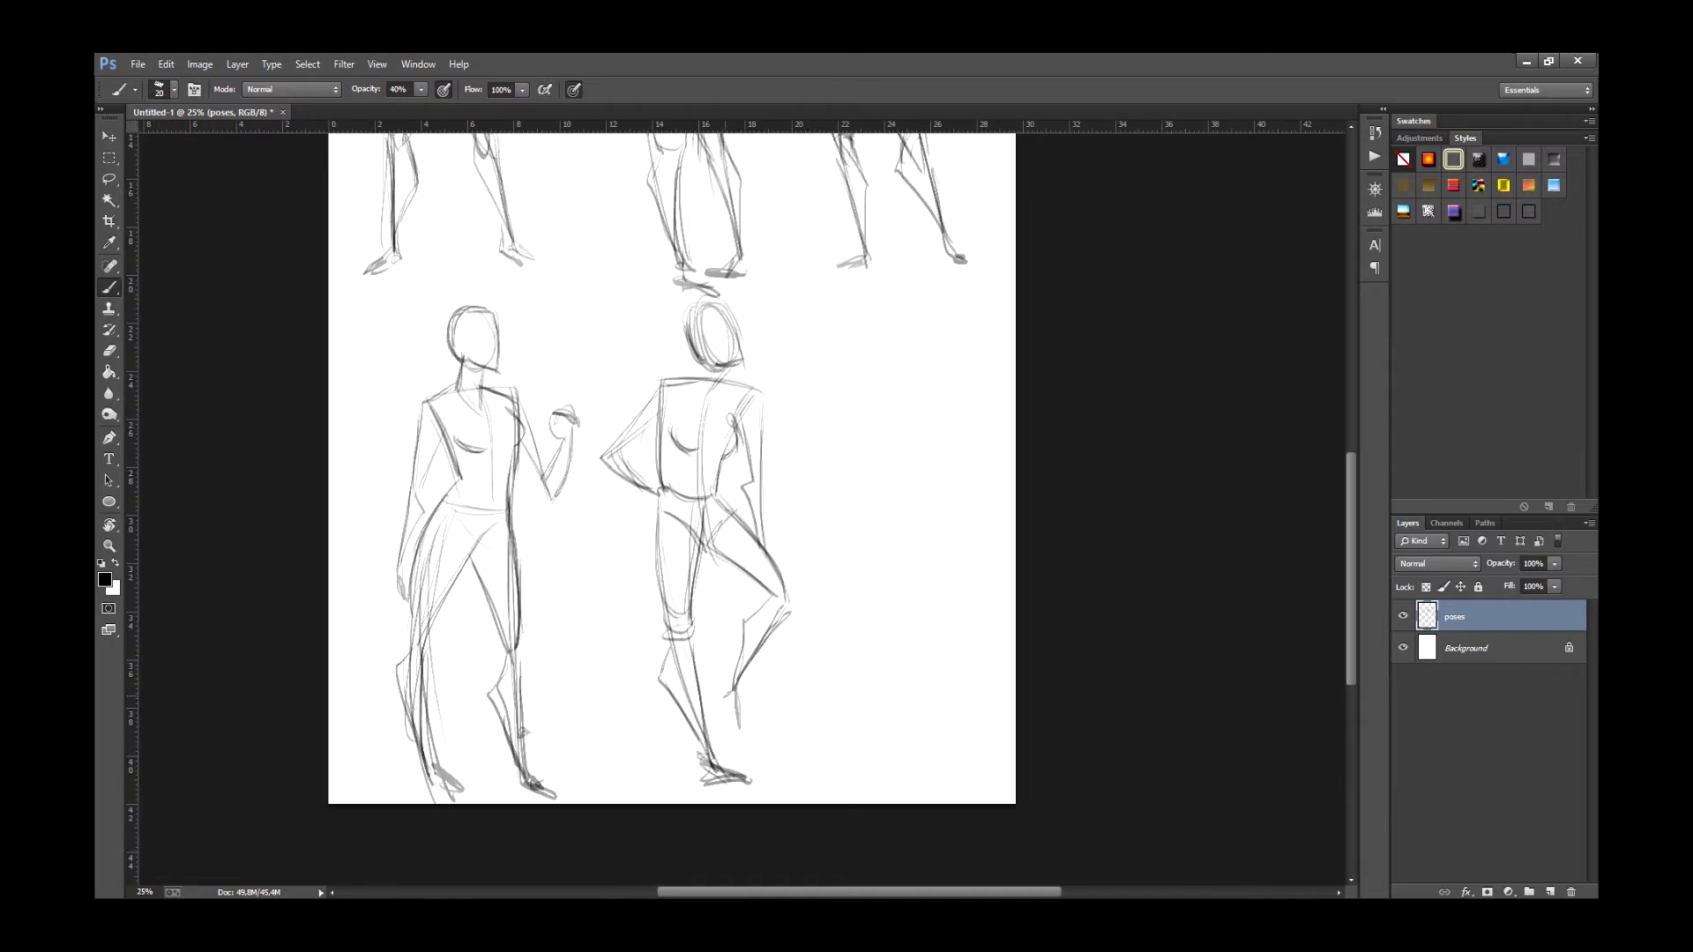
{"action": "left_click_drag", "start_coordinate": [716, 695], "coordinate": [757, 731]}
{"action": "mouse_move", "coordinate": [731, 708]}
{"action": "left_mouse_down"}
{"action": "mouse_move", "coordinate": [760, 739]}
{"action": "mouse_move", "coordinate": [733, 715]}
{"action": "left_mouse_up"}
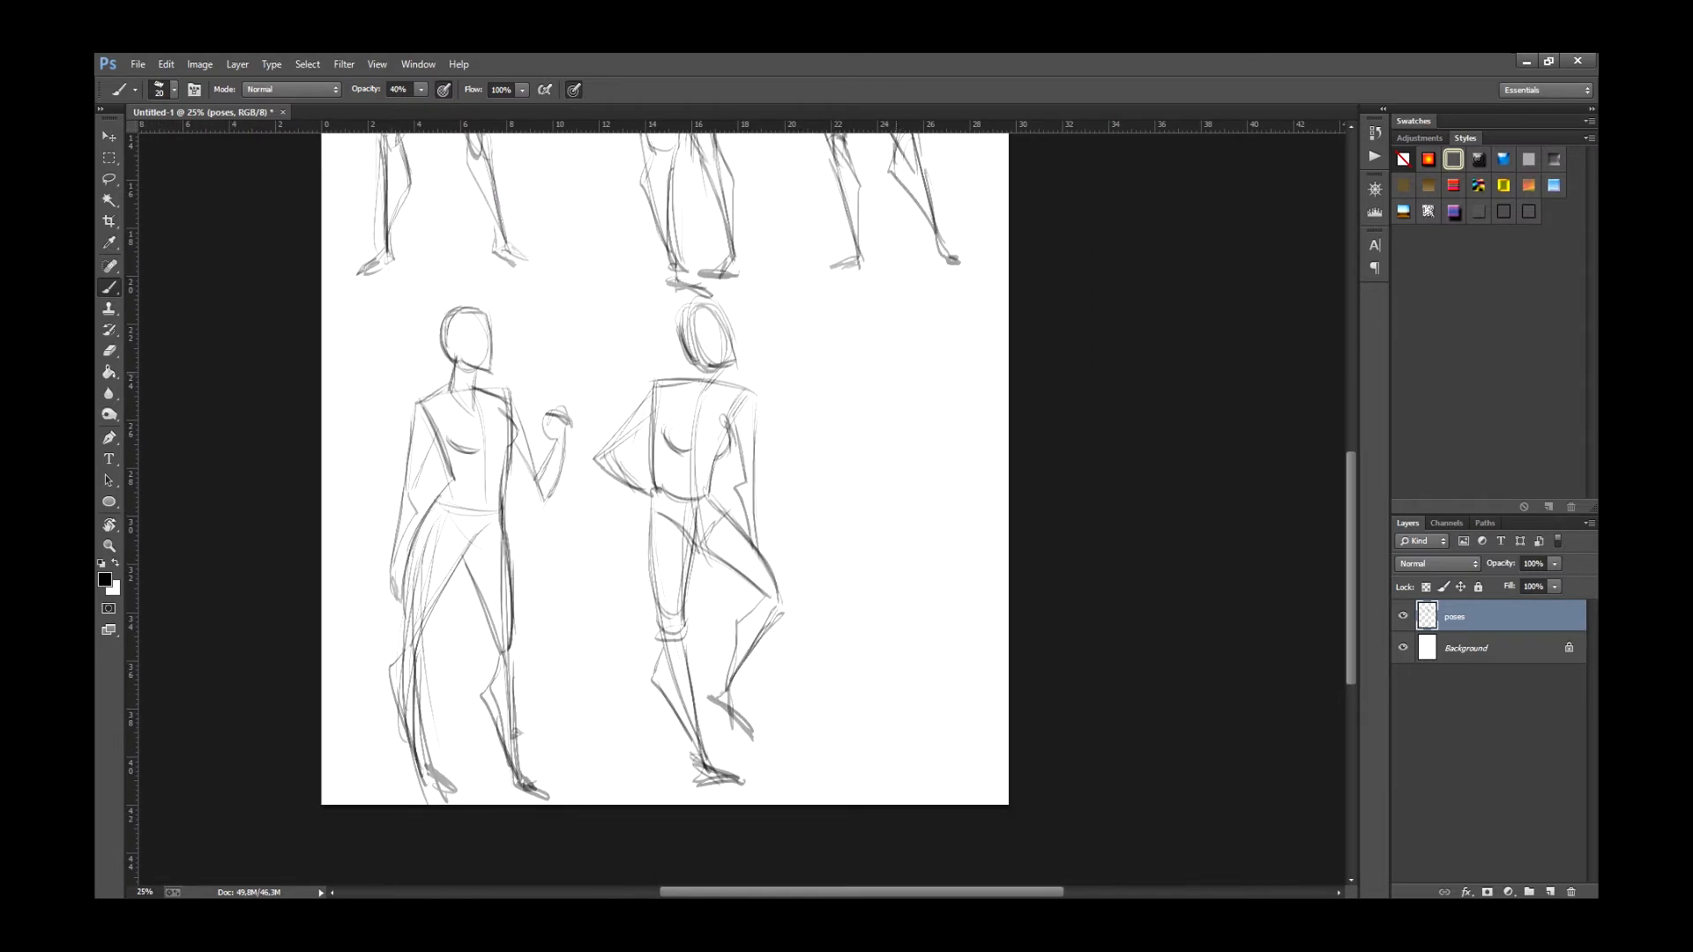
Sketch a sixth figure's tilted torso in the empty space beside the fifth and undo its first thigh curves.
{"action": "left_click_drag", "start_coordinate": [893, 412], "coordinate": [866, 545]}
{"action": "mouse_move", "coordinate": [845, 396]}
{"action": "left_mouse_down"}
{"action": "mouse_move", "coordinate": [928, 369]}
{"action": "mouse_move", "coordinate": [898, 473]}
{"action": "mouse_move", "coordinate": [878, 481]}
{"action": "mouse_move", "coordinate": [862, 585]}
{"action": "left_mouse_up"}
{"action": "left_click_drag", "start_coordinate": [847, 478], "coordinate": [866, 587]}
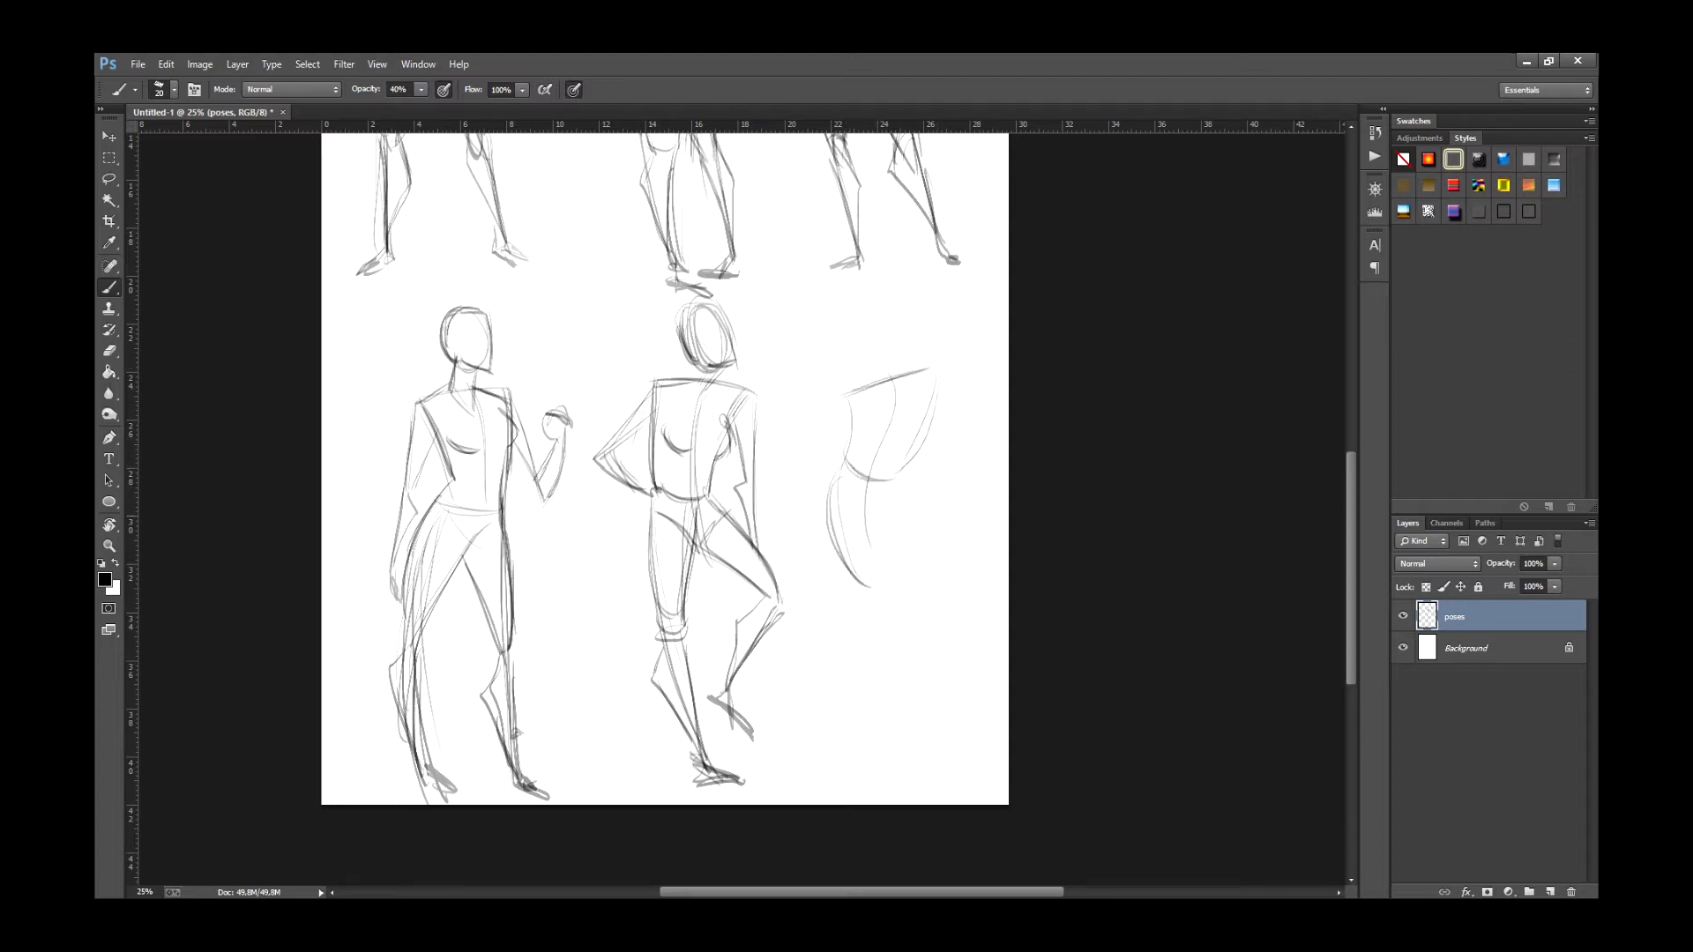
{"action": "key", "text": "ctrl+alt+z"}
{"action": "key", "text": "ctrl+alt+z"}
Draw the sixth figure's long leg lines, a foot and the oval head.
{"action": "left_click_drag", "start_coordinate": [835, 500], "coordinate": [889, 764]}
{"action": "left_click_drag", "start_coordinate": [906, 491], "coordinate": [895, 743]}
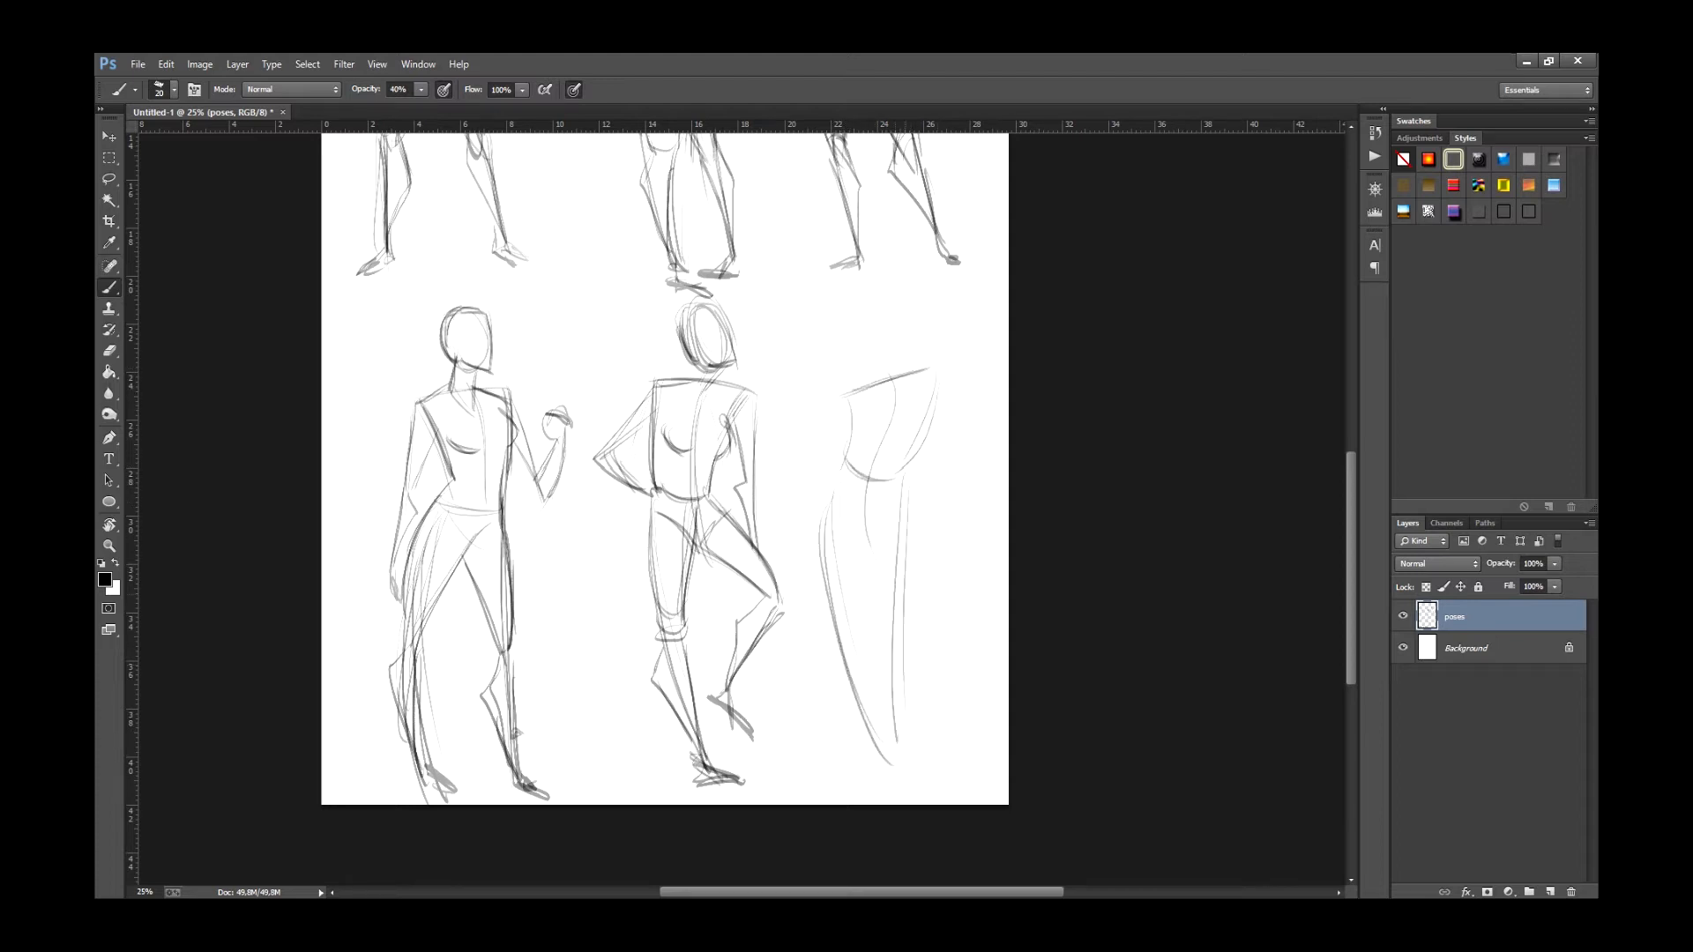
{"action": "left_click_drag", "start_coordinate": [908, 521], "coordinate": [913, 780]}
{"action": "mouse_move", "coordinate": [880, 296]}
{"action": "left_mouse_down"}
{"action": "mouse_move", "coordinate": [871, 363]}
{"action": "mouse_move", "coordinate": [900, 310]}
{"action": "left_mouse_up"}
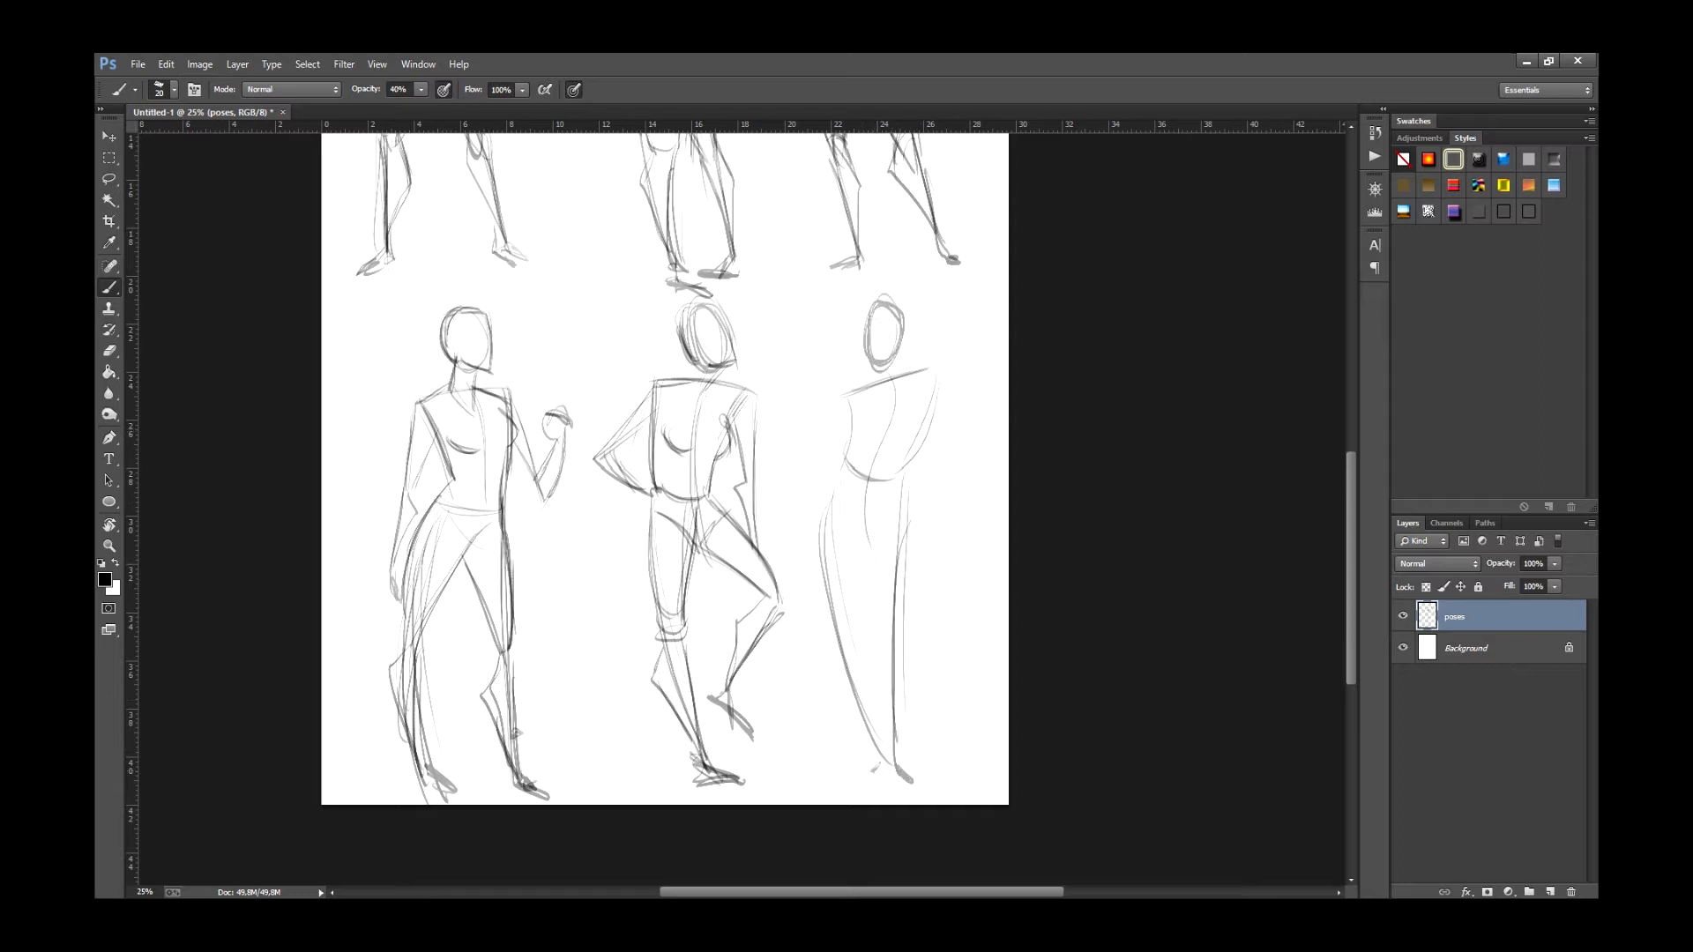
Add the sixth figure's arms, with one hand on the hip, and sketch its chest curves.
{"action": "mouse_move", "coordinate": [935, 379]}
{"action": "left_mouse_down"}
{"action": "mouse_move", "coordinate": [955, 429]}
{"action": "mouse_move", "coordinate": [917, 548]}
{"action": "left_mouse_up"}
{"action": "left_click_drag", "start_coordinate": [843, 421], "coordinate": [838, 471]}
{"action": "left_click_drag", "start_coordinate": [818, 570], "coordinate": [816, 594]}
{"action": "left_click_drag", "start_coordinate": [857, 425], "coordinate": [843, 450]}
{"action": "key", "text": "ctrl+z"}
{"action": "left_click_drag", "start_coordinate": [921, 411], "coordinate": [816, 535]}
Define the sixth figure's outer hip and inner thighs.
{"action": "left_click_drag", "start_coordinate": [844, 462], "coordinate": [822, 584]}
{"action": "left_click_drag", "start_coordinate": [869, 491], "coordinate": [862, 575]}
{"action": "left_click_drag", "start_coordinate": [876, 484], "coordinate": [865, 601]}
{"action": "mouse_move", "coordinate": [829, 499]}
{"action": "left_mouse_down"}
{"action": "mouse_move", "coordinate": [836, 603]}
{"action": "mouse_move", "coordinate": [856, 618]}
{"action": "left_mouse_up"}
{"action": "mouse_move", "coordinate": [872, 494]}
{"action": "left_mouse_down"}
{"action": "mouse_move", "coordinate": [866, 615]}
{"action": "mouse_move", "coordinate": [896, 619]}
{"action": "mouse_move", "coordinate": [891, 733]}
{"action": "left_mouse_up"}
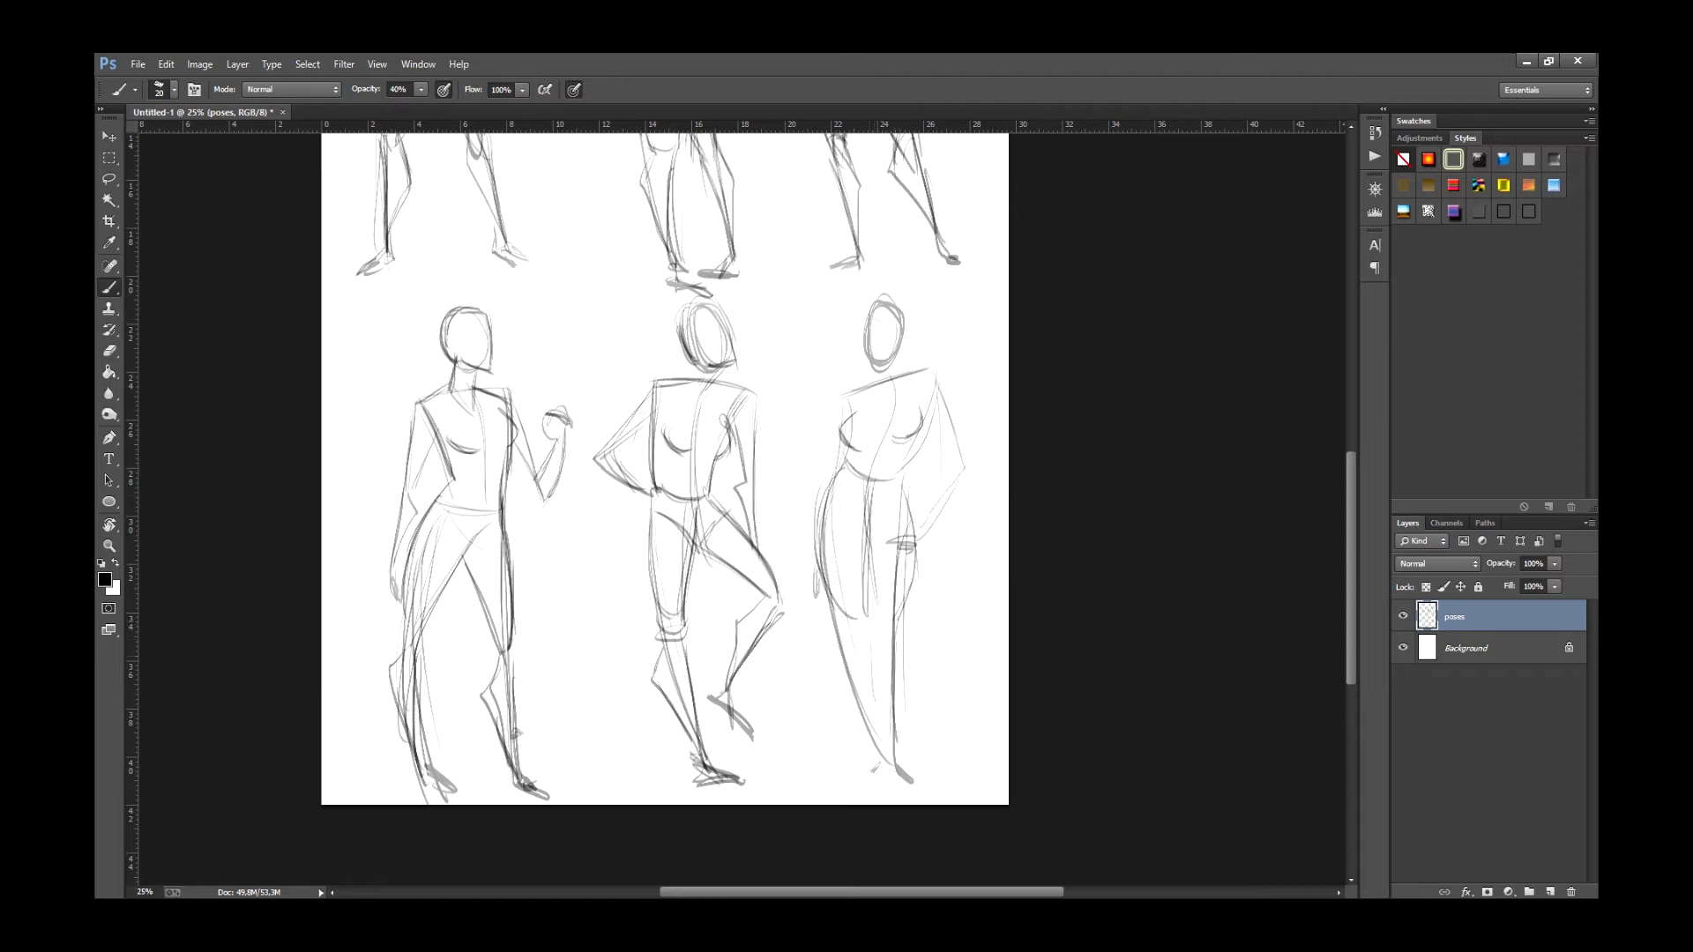
Darken the contours of the sixth figure's lower legs and second thigh.
{"action": "left_click_drag", "start_coordinate": [893, 629], "coordinate": [873, 765]}
{"action": "left_click_drag", "start_coordinate": [828, 598], "coordinate": [871, 746]}
{"action": "left_click_drag", "start_coordinate": [826, 601], "coordinate": [877, 756]}
{"action": "left_click_drag", "start_coordinate": [907, 479], "coordinate": [900, 637]}
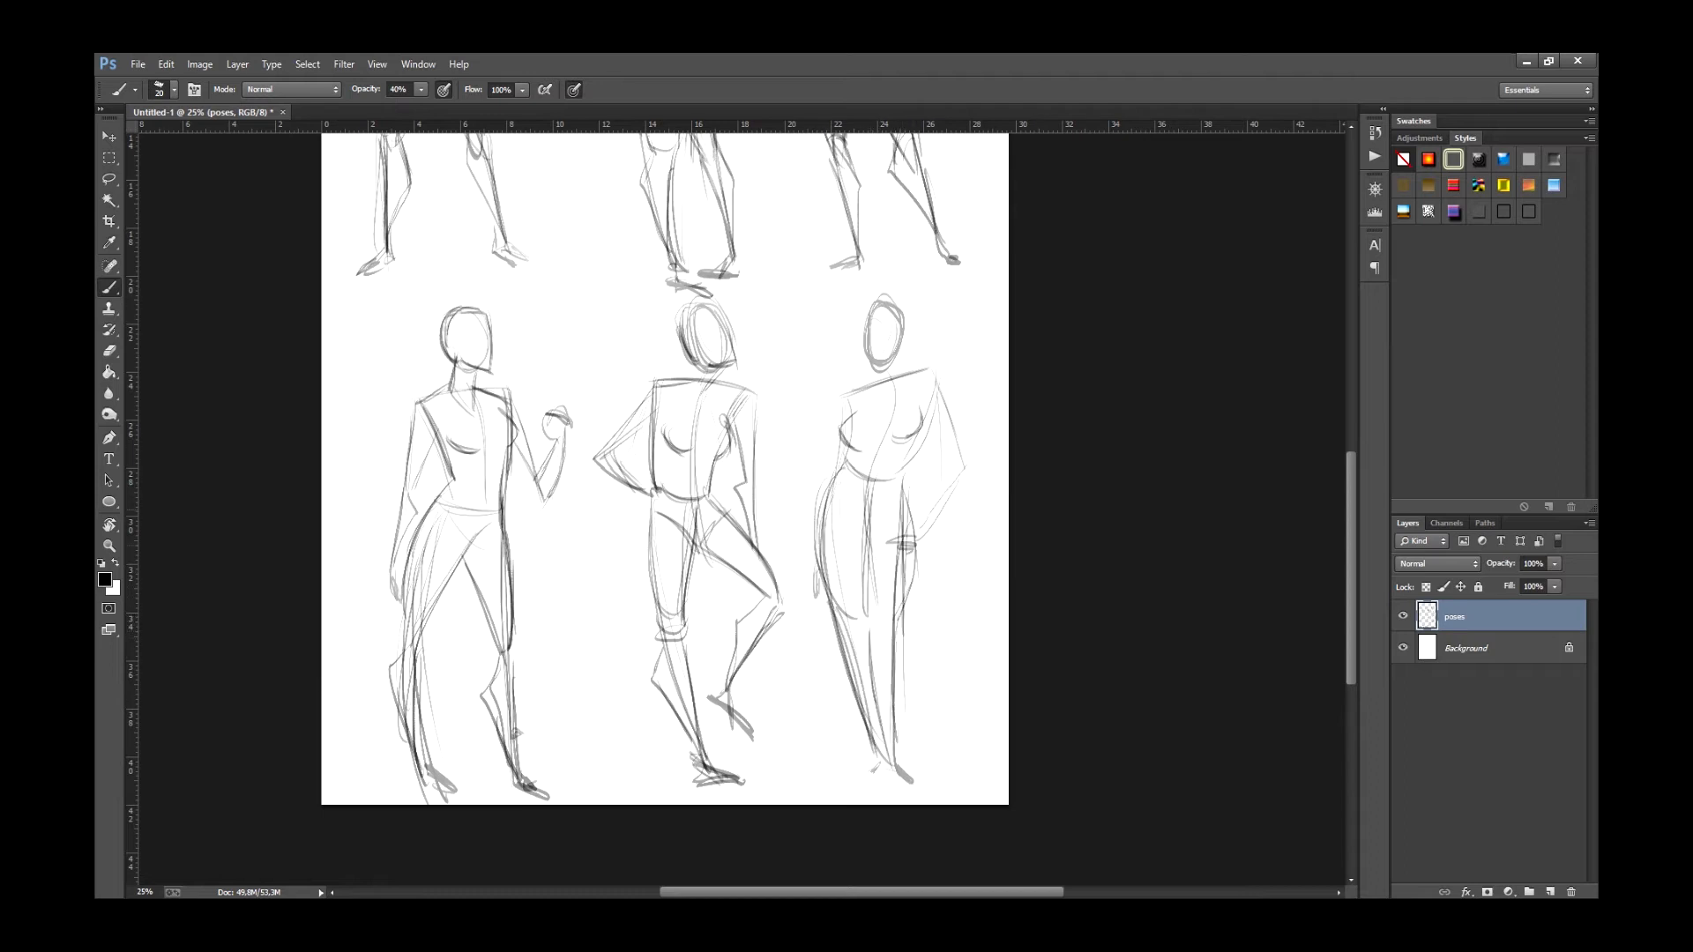
Strengthen the sixth figure's bent arm and torso side, and add its neck.
{"action": "left_click_drag", "start_coordinate": [937, 416], "coordinate": [904, 479]}
{"action": "left_click_drag", "start_coordinate": [939, 383], "coordinate": [905, 466]}
{"action": "mouse_move", "coordinate": [933, 418]}
{"action": "left_mouse_down"}
{"action": "mouse_move", "coordinate": [960, 477]}
{"action": "mouse_move", "coordinate": [913, 537]}
{"action": "left_mouse_up"}
{"action": "left_click_drag", "start_coordinate": [896, 356], "coordinate": [891, 380]}
Add the sixth figure's second foot, darken its calf and reinforce the head outline.
{"action": "mouse_move", "coordinate": [880, 764]}
{"action": "left_mouse_down"}
{"action": "mouse_move", "coordinate": [845, 789]}
{"action": "mouse_move", "coordinate": [882, 770]}
{"action": "left_mouse_up"}
{"action": "left_click_drag", "start_coordinate": [907, 613], "coordinate": [891, 759]}
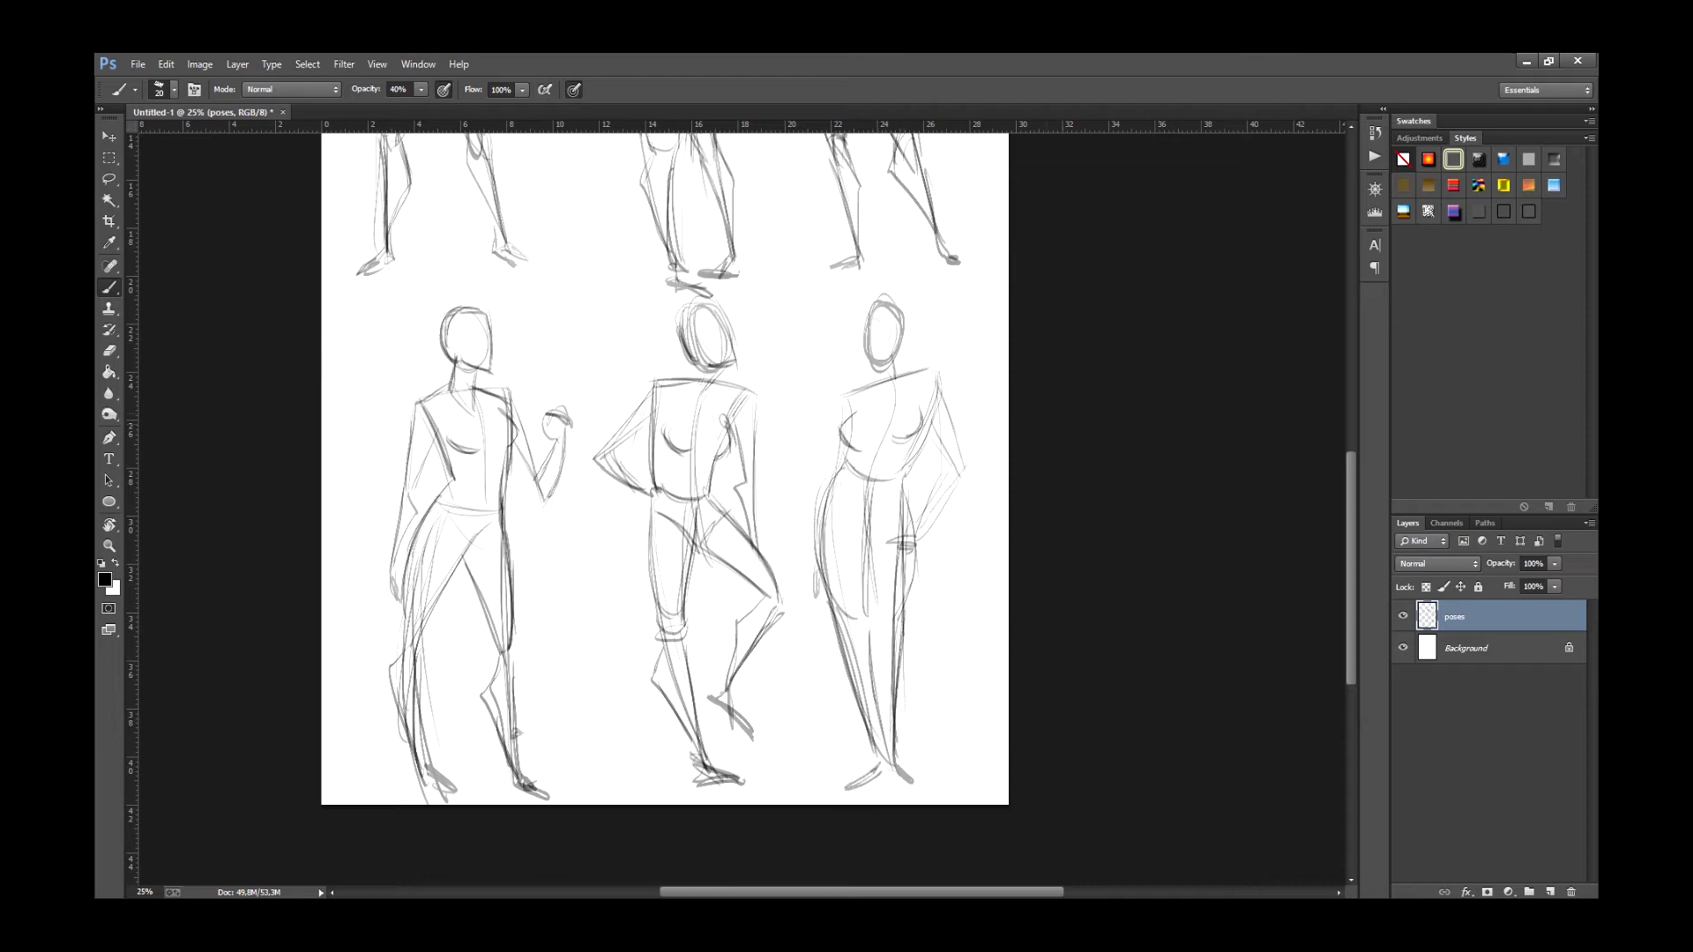
{"action": "left_click_drag", "start_coordinate": [885, 304], "coordinate": [880, 362]}
Mark the second and fifth figures with crosses and the other four figures with check marks.
{"action": "key", "text": "ctrl+minus"}
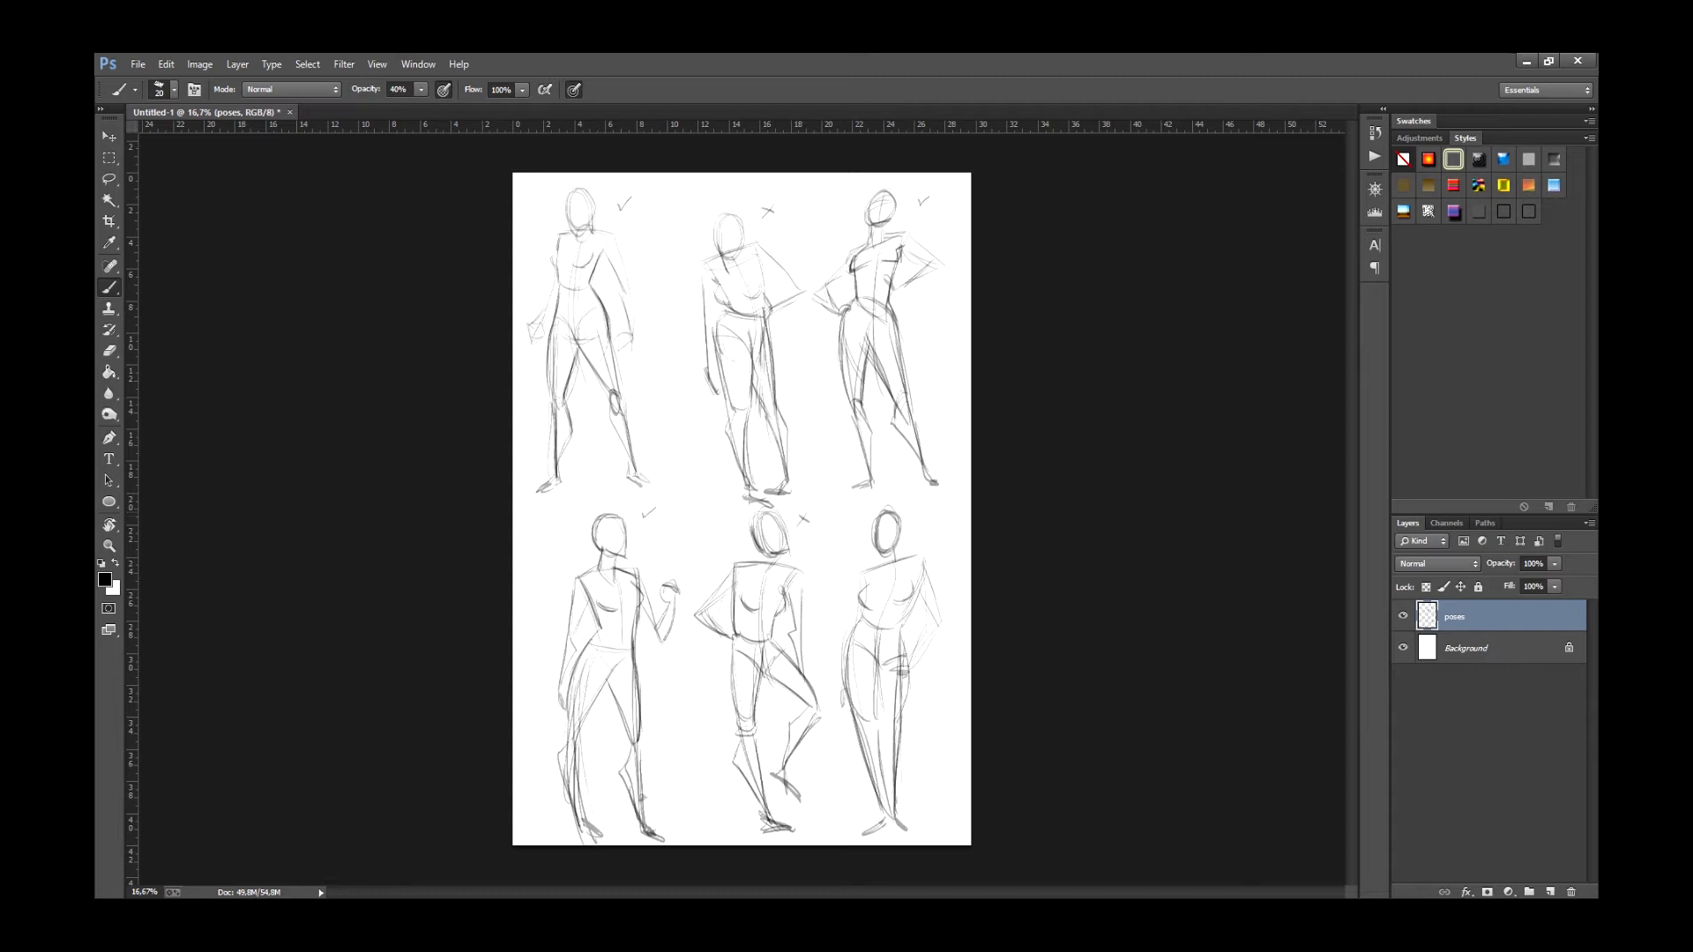
{"action": "left_click_drag", "start_coordinate": [917, 519], "coordinate": [932, 514]}
{"action": "key", "text": "e"}
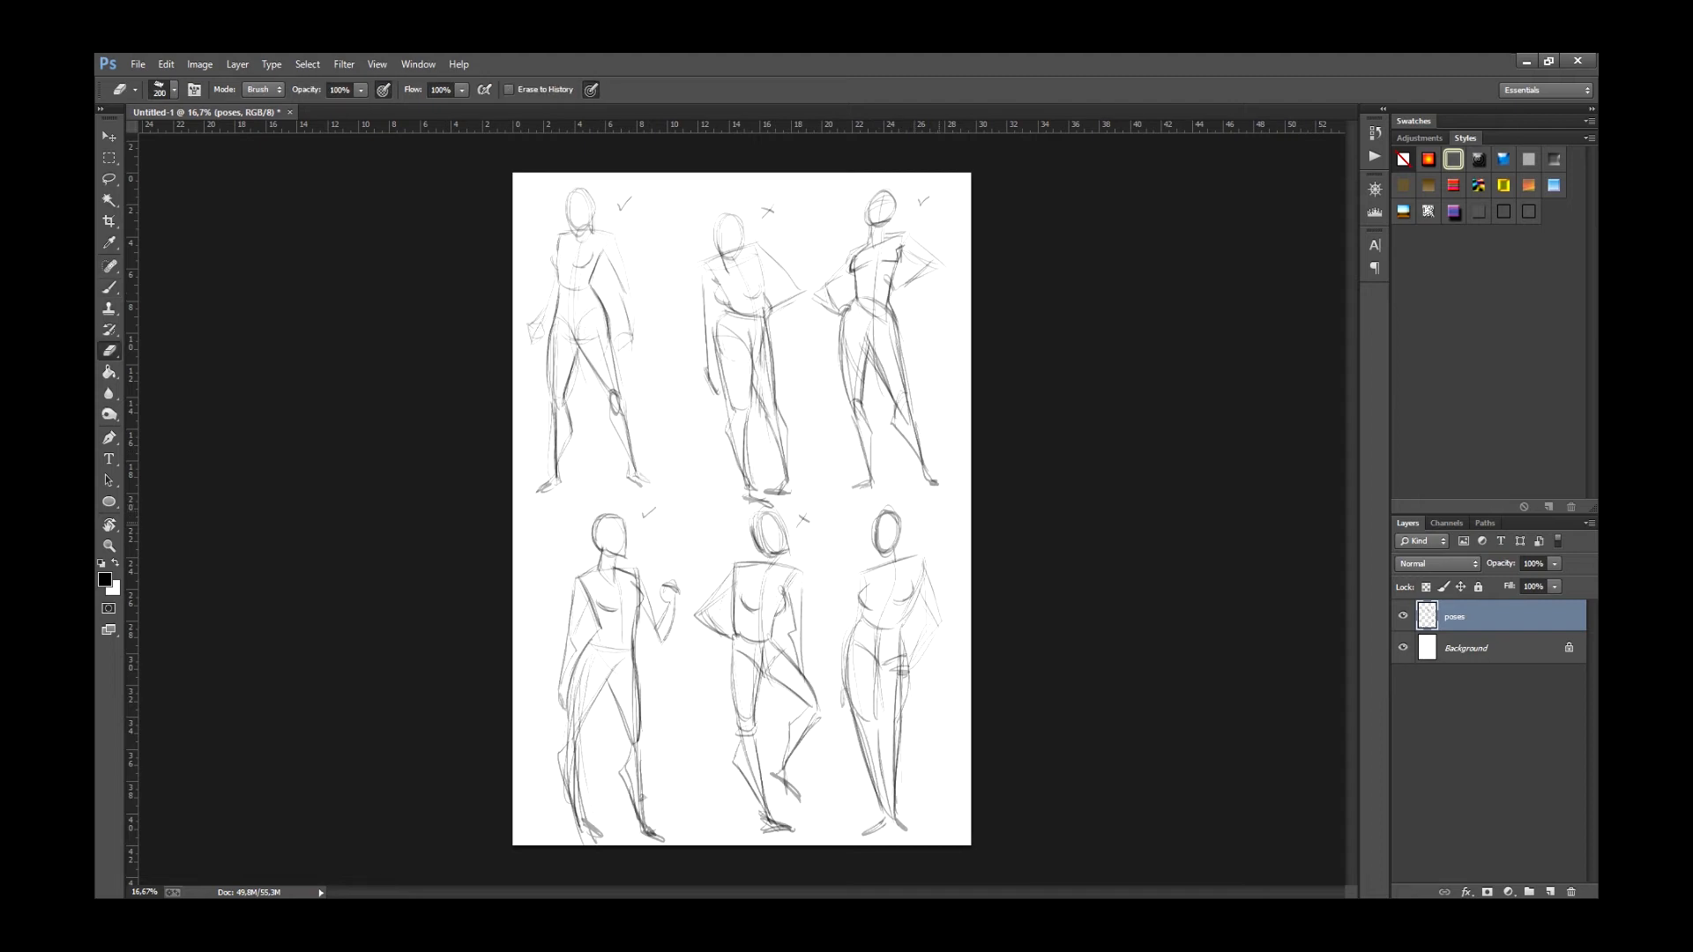
{"action": "key", "text": "b"}
{"action": "left_click_drag", "start_coordinate": [917, 516], "coordinate": [928, 512]}
Lasso the two crossed-out figures, duplicate the poses layer, hide the original and delete the selected figures from the copy.
{"action": "key", "text": "l"}
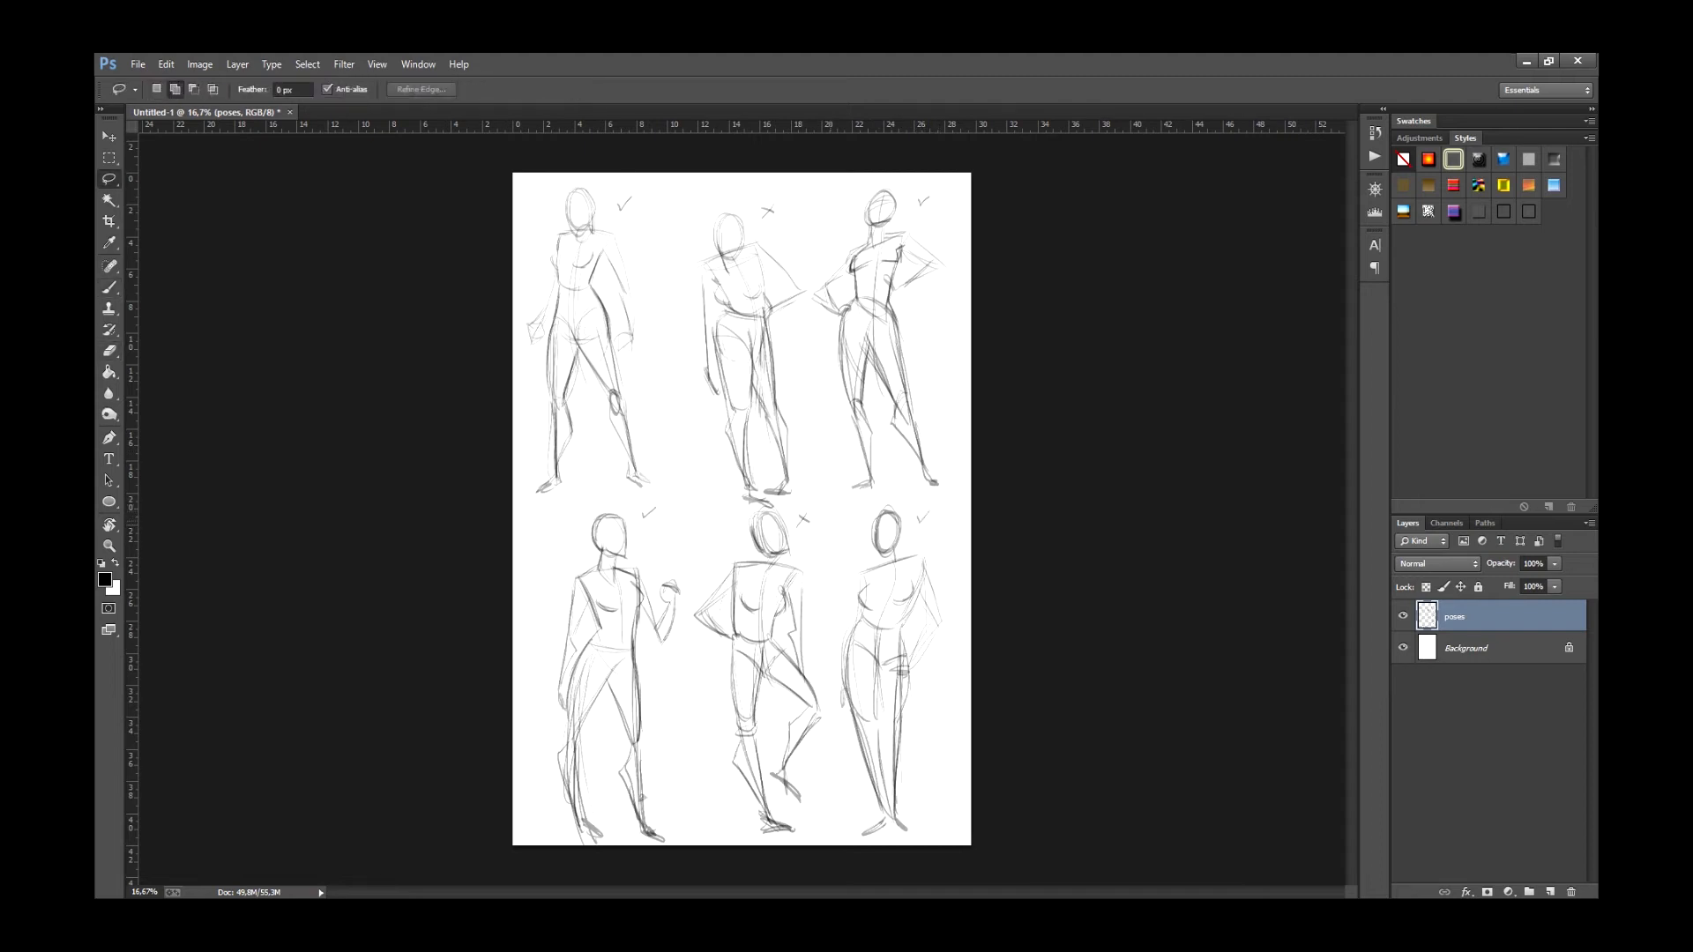
{"action": "mouse_move", "coordinate": [829, 533]}
{"action": "left_mouse_down"}
{"action": "mouse_move", "coordinate": [725, 176]}
{"action": "mouse_move", "coordinate": [683, 644]}
{"action": "mouse_move", "coordinate": [836, 758]}
{"action": "mouse_move", "coordinate": [829, 538]}
{"action": "left_mouse_up"}
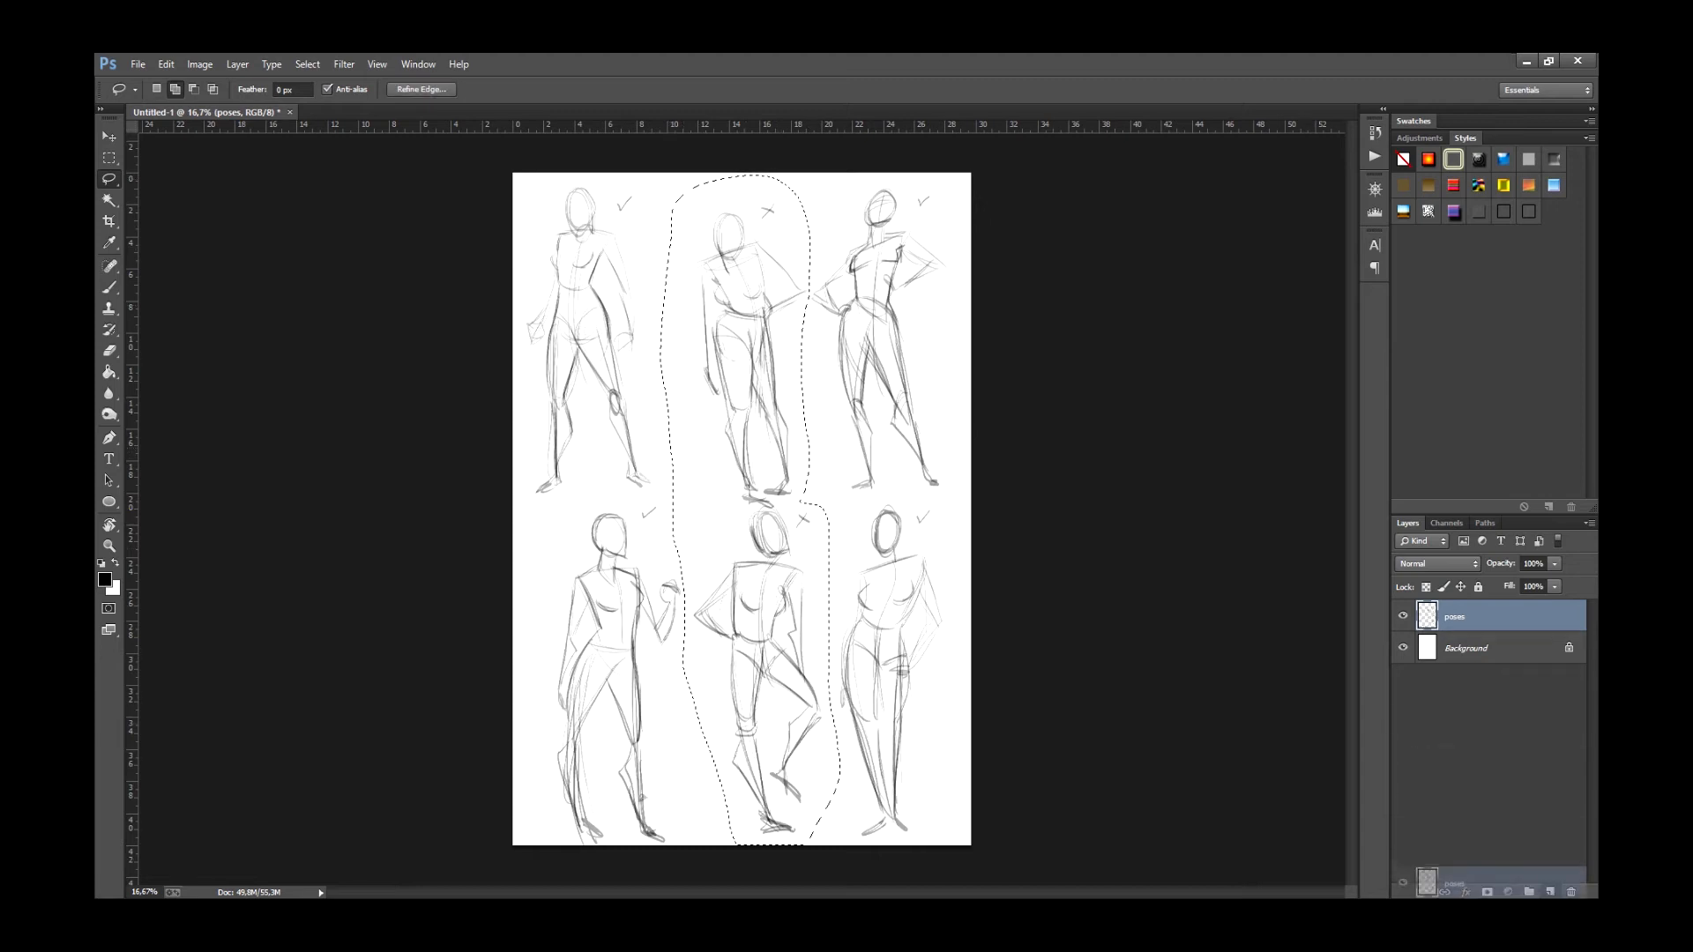
{"action": "key", "text": "ctrl+j"}
{"action": "key", "text": "Delete"}
{"action": "left_click", "coordinate": [1403, 648]}
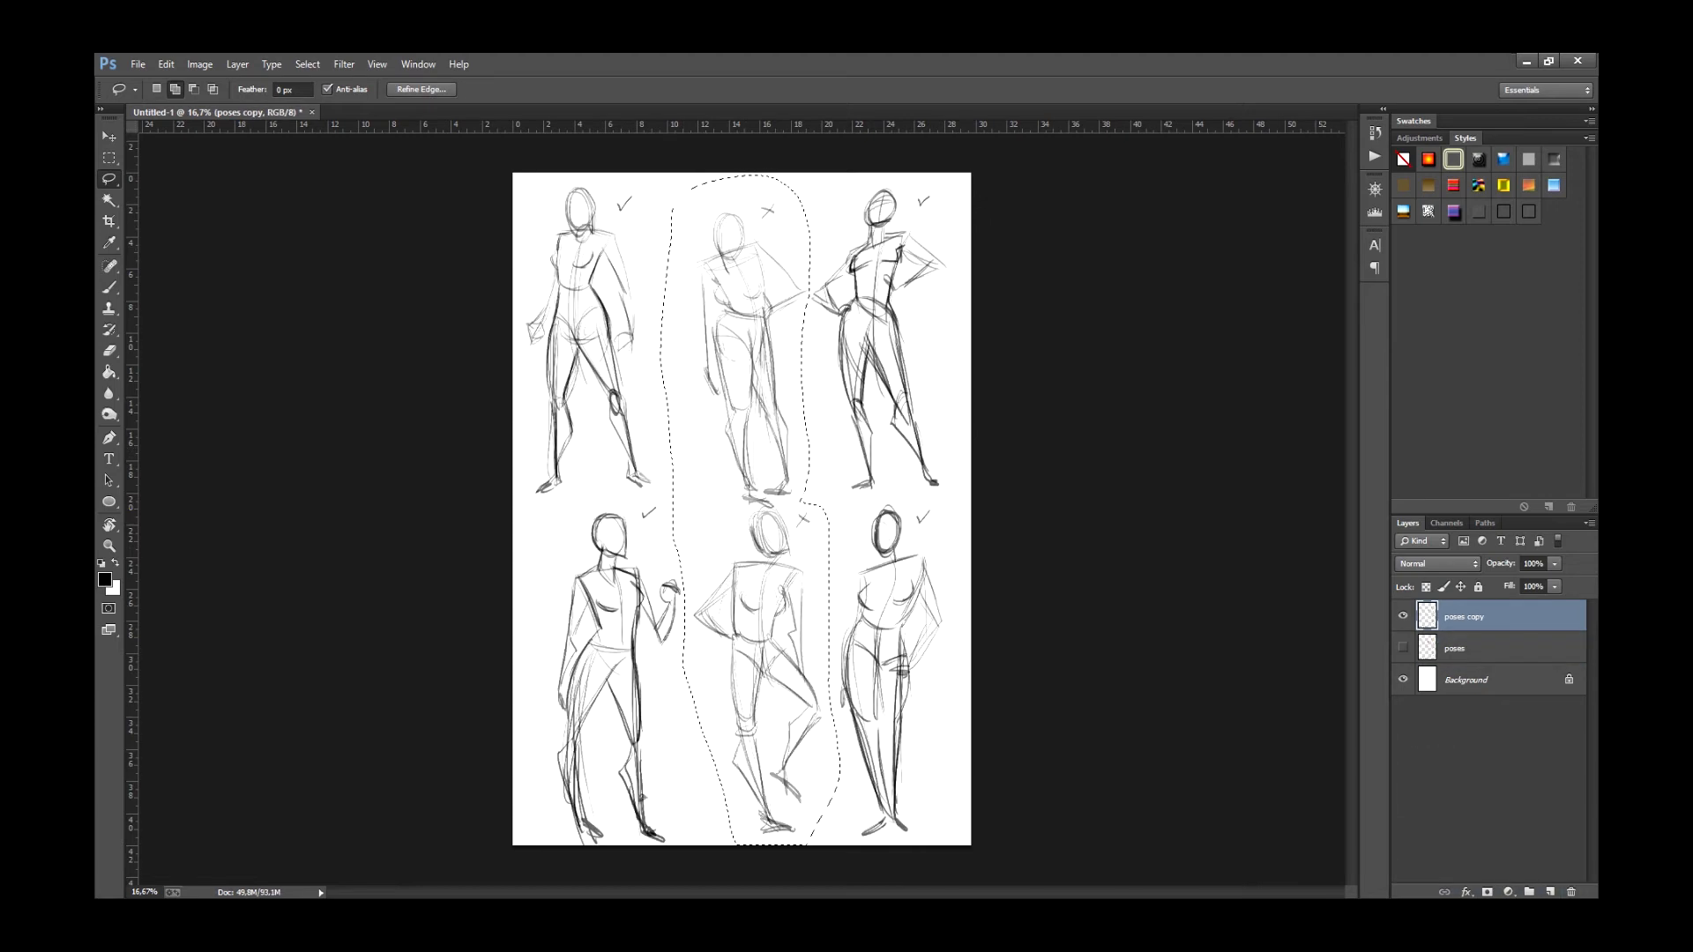
{"action": "key", "text": "ctrl+d"}
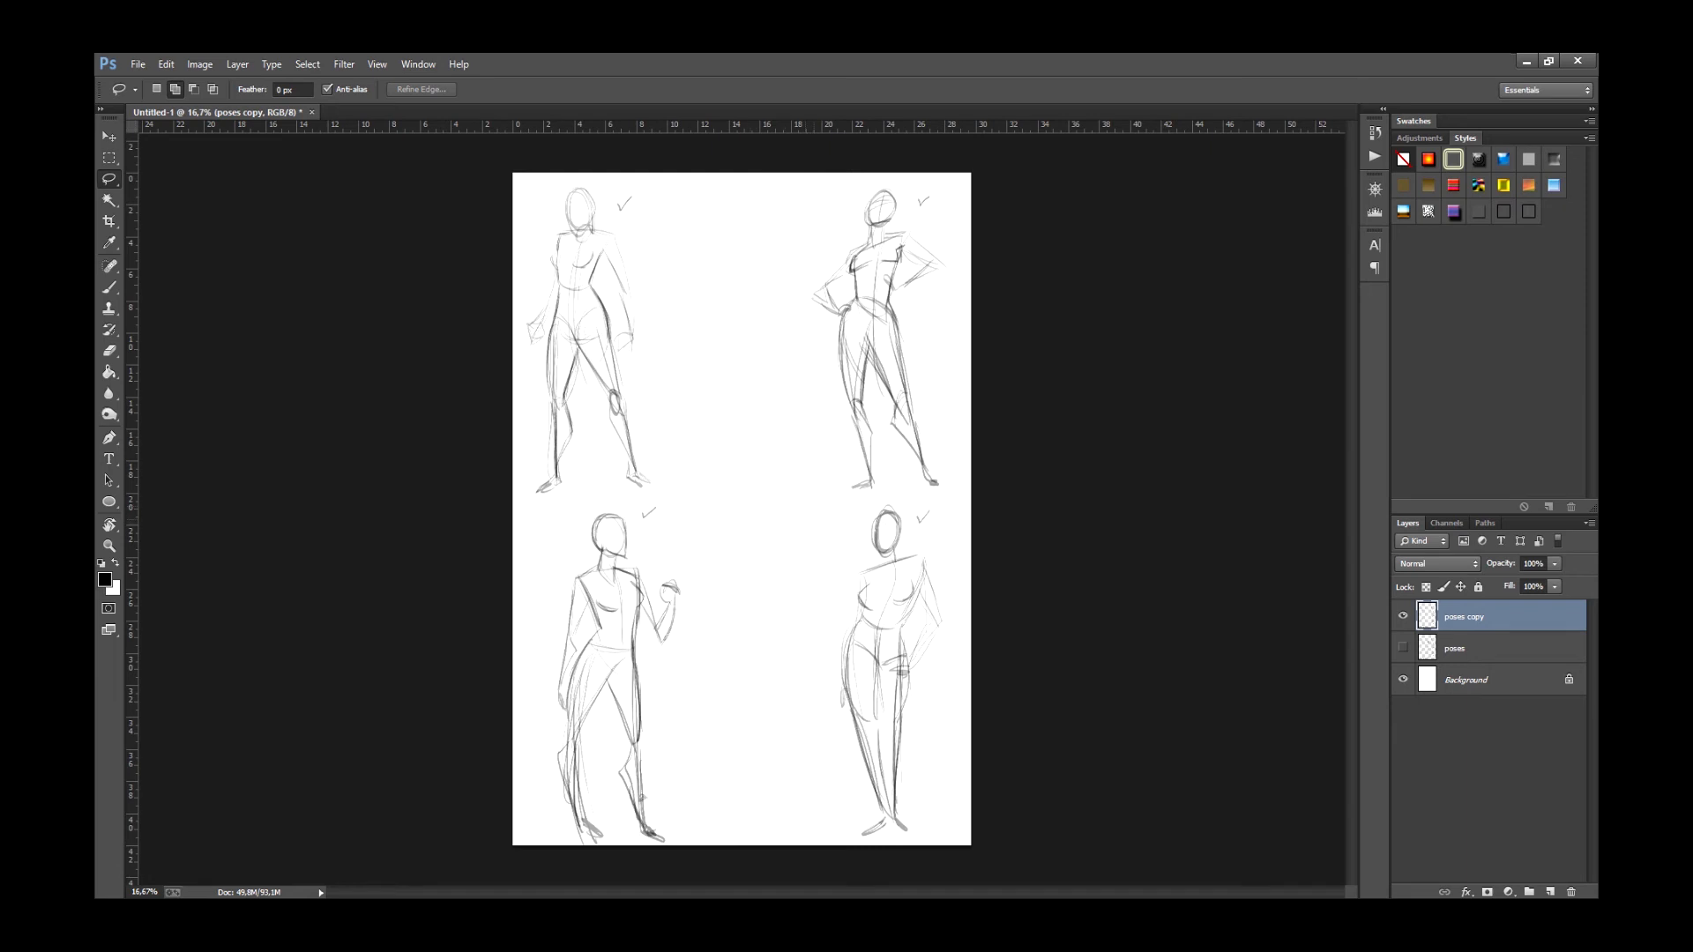
Lasso the first and fourth figures and move them inward and slightly up into the emptied middle of the page.
{"action": "mouse_move", "coordinate": [752, 450]}
{"action": "left_mouse_down"}
{"action": "mouse_move", "coordinate": [741, 300]}
{"action": "mouse_move", "coordinate": [767, 786]}
{"action": "mouse_move", "coordinate": [804, 761]}
{"action": "left_mouse_up"}
{"action": "key", "text": "v"}
{"action": "key", "text": "Right"}
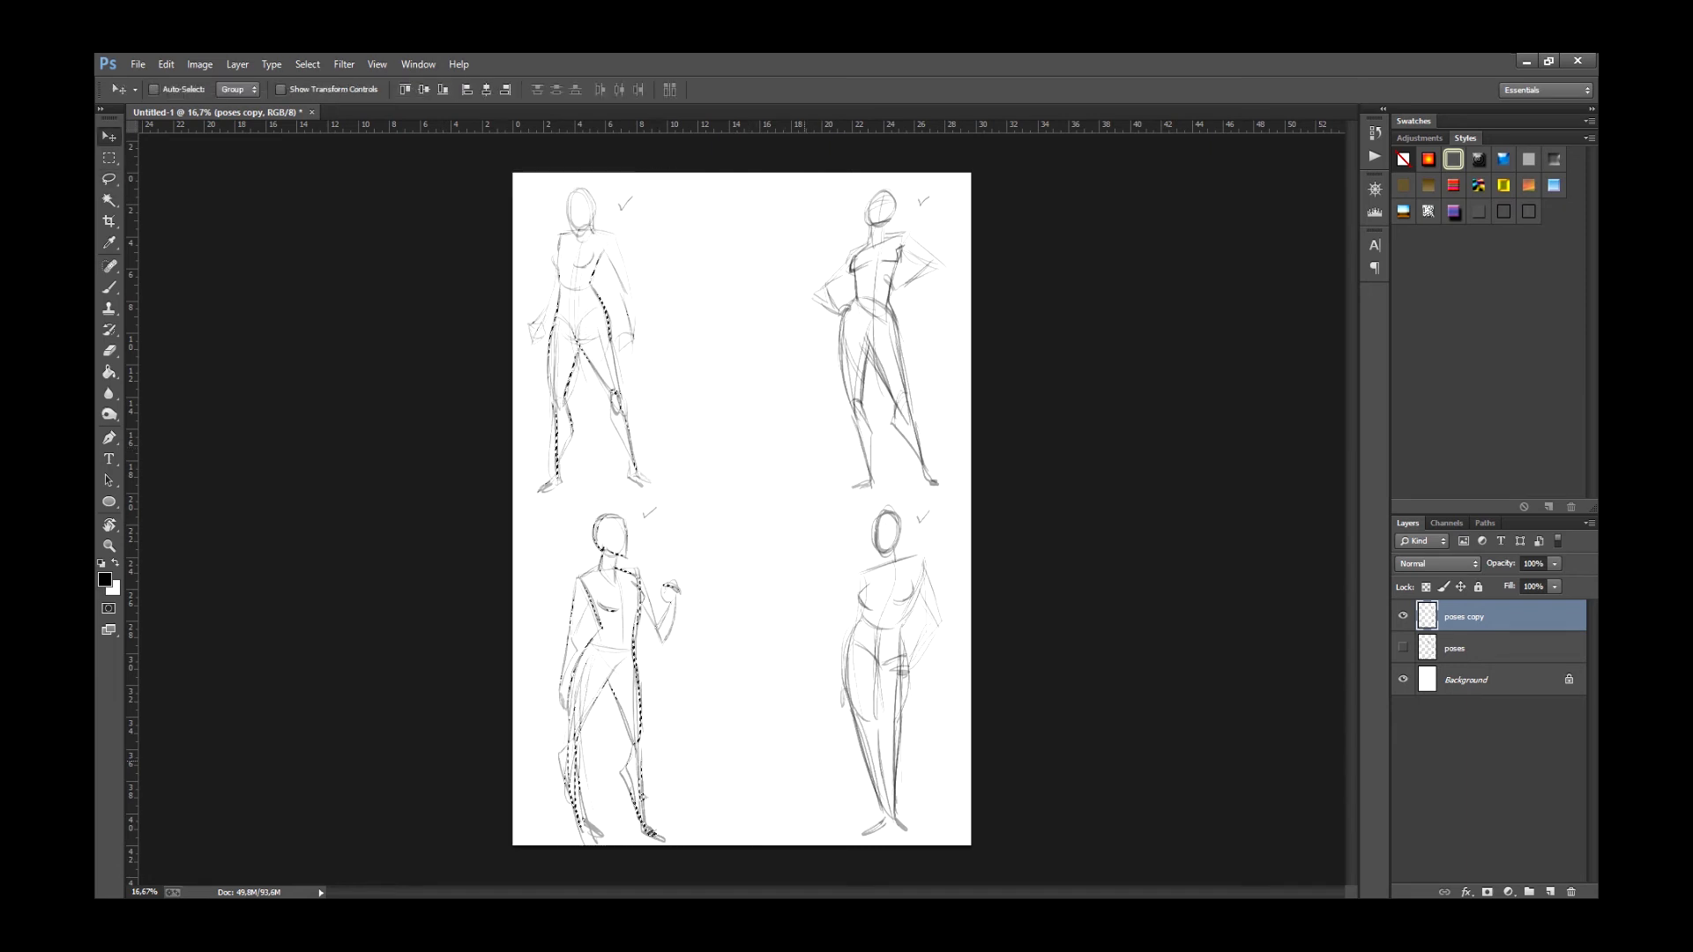
{"action": "key", "text": "shift+Right"}
{"action": "key", "text": "shift+Right"}
{"action": "key", "text": "shift+Right"}
{"action": "key", "text": "shift+Right"}
{"action": "key", "text": "shift+Right"}
{"action": "key", "text": "shift+Right"}
{"action": "key", "text": "shift+Right"}
{"action": "key", "text": "shift+Right"}
{"action": "key", "text": "shift+Right"}
{"action": "key", "text": "shift+Right"}
{"action": "key", "text": "shift+Right"}
{"action": "key", "text": "shift+Right"}
{"action": "key", "text": "shift+Right"}
{"action": "key", "text": "shift+Right"}
{"action": "key", "text": "shift+Right"}
{"action": "key", "text": "shift+Right"}
{"action": "key", "text": "shift+Right"}
{"action": "key", "text": "shift+Right"}
{"action": "key", "text": "shift+Up"}
{"action": "key", "text": "shift+Up"}
{"action": "key", "text": "shift+Up"}
{"action": "key", "text": "shift+Right"}
{"action": "key", "text": "shift+Right"}
{"action": "key", "text": "shift+Right"}
{"action": "key", "text": "shift+Right"}
{"action": "key", "text": "shift+Right"}
{"action": "key", "text": "shift+Right"}
{"action": "key", "text": "shift+Right"}
{"action": "key", "text": "shift+Right"}
{"action": "key", "text": "shift+Right"}
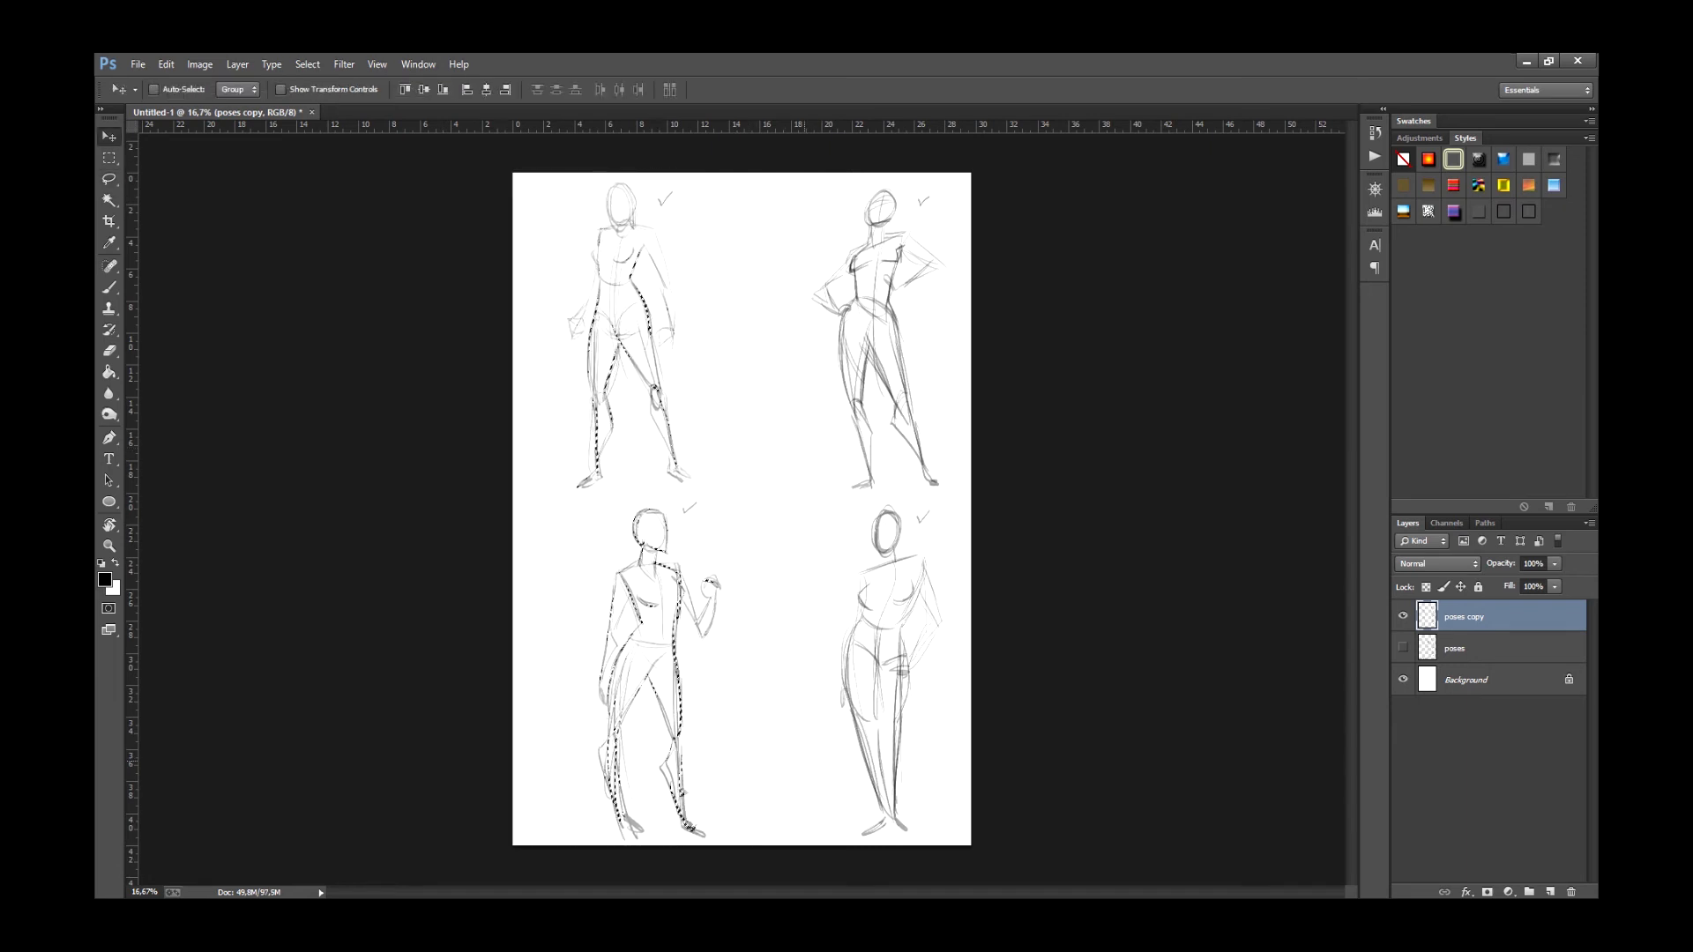
{"action": "key", "text": "shift+Right"}
{"action": "key", "text": "shift+Right"}
{"action": "key", "text": "ctrl+d"}
Lasso the third and sixth figures and move them inward toward the middle of the page.
{"action": "key", "text": "l"}
{"action": "mouse_move", "coordinate": [968, 177]}
{"action": "left_mouse_down"}
{"action": "mouse_move", "coordinate": [829, 846]}
{"action": "mouse_move", "coordinate": [1091, 623]}
{"action": "left_mouse_up"}
{"action": "key", "text": "v"}
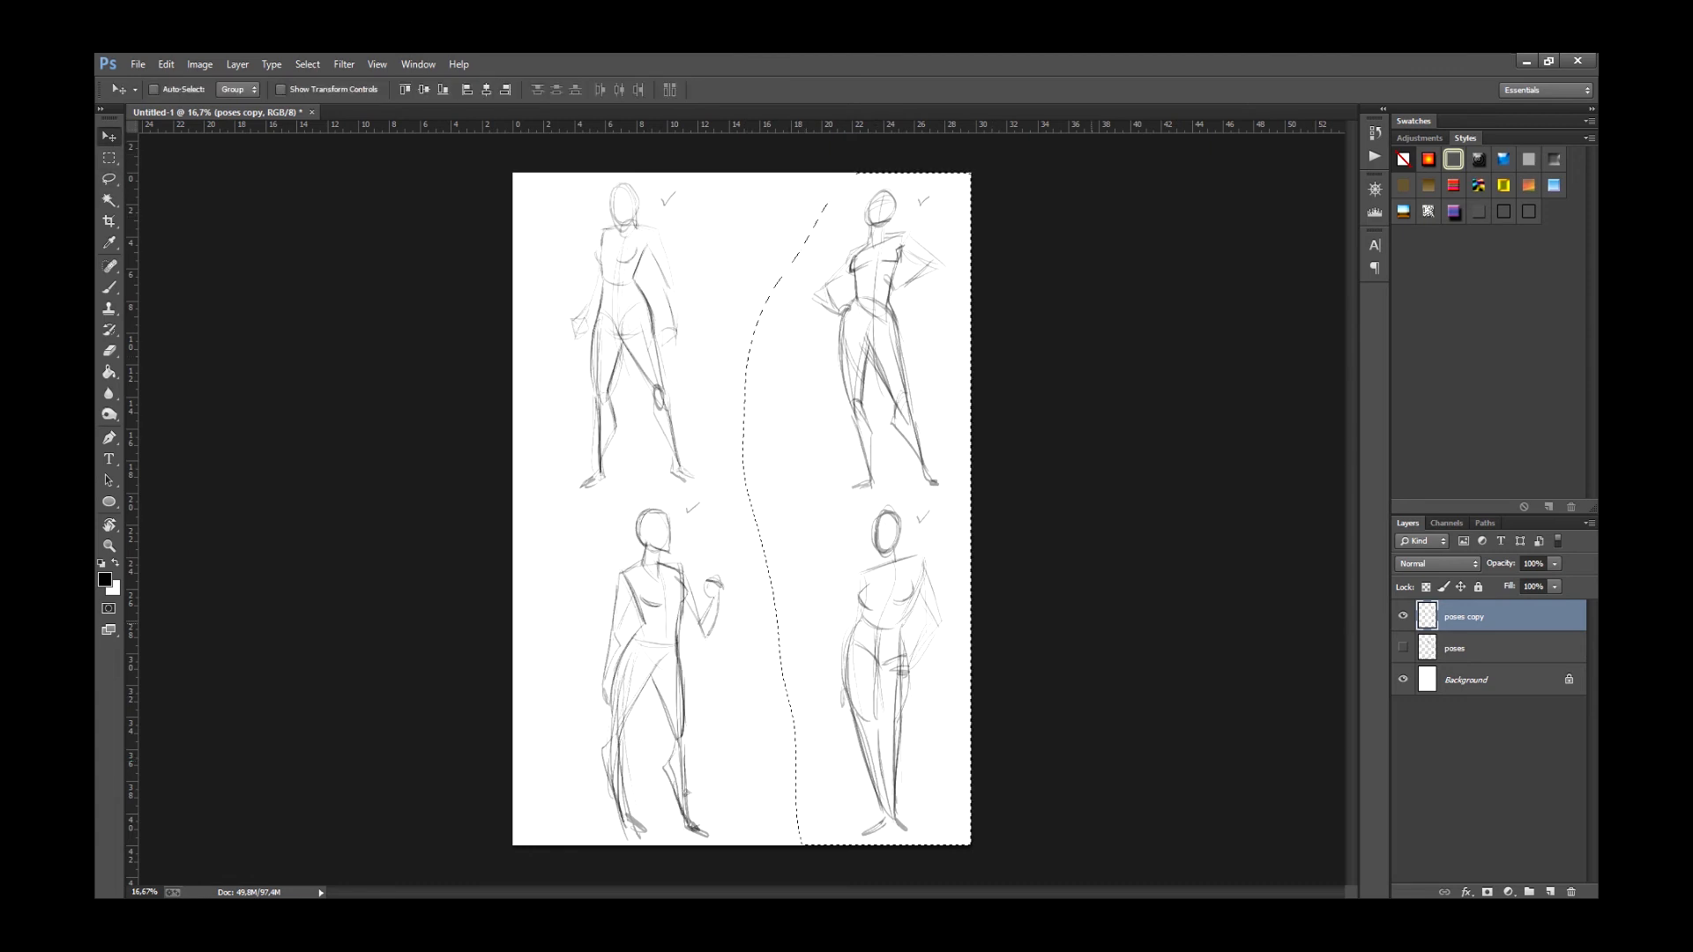
{"action": "key", "text": "shift+Left"}
{"action": "key", "text": "shift+Left"}
{"action": "key", "text": "shift+Left"}
{"action": "key", "text": "shift+Left"}
{"action": "key", "text": "shift+Left"}
{"action": "key", "text": "shift+Left"}
{"action": "key", "text": "shift+Left"}
{"action": "key", "text": "shift+Left"}
{"action": "key", "text": "shift+Left"}
{"action": "key", "text": "shift+Left"}
{"action": "key", "text": "shift+Left"}
{"action": "key", "text": "shift+Left"}
{"action": "key", "text": "shift+Left"}
{"action": "key", "text": "shift+Left"}
{"action": "key", "text": "shift+Left"}
{"action": "key", "text": "shift+Left"}
{"action": "key", "text": "shift+Left"}
{"action": "key", "text": "shift+Left"}
{"action": "key", "text": "shift+Left"}
{"action": "key", "text": "shift+Left"}
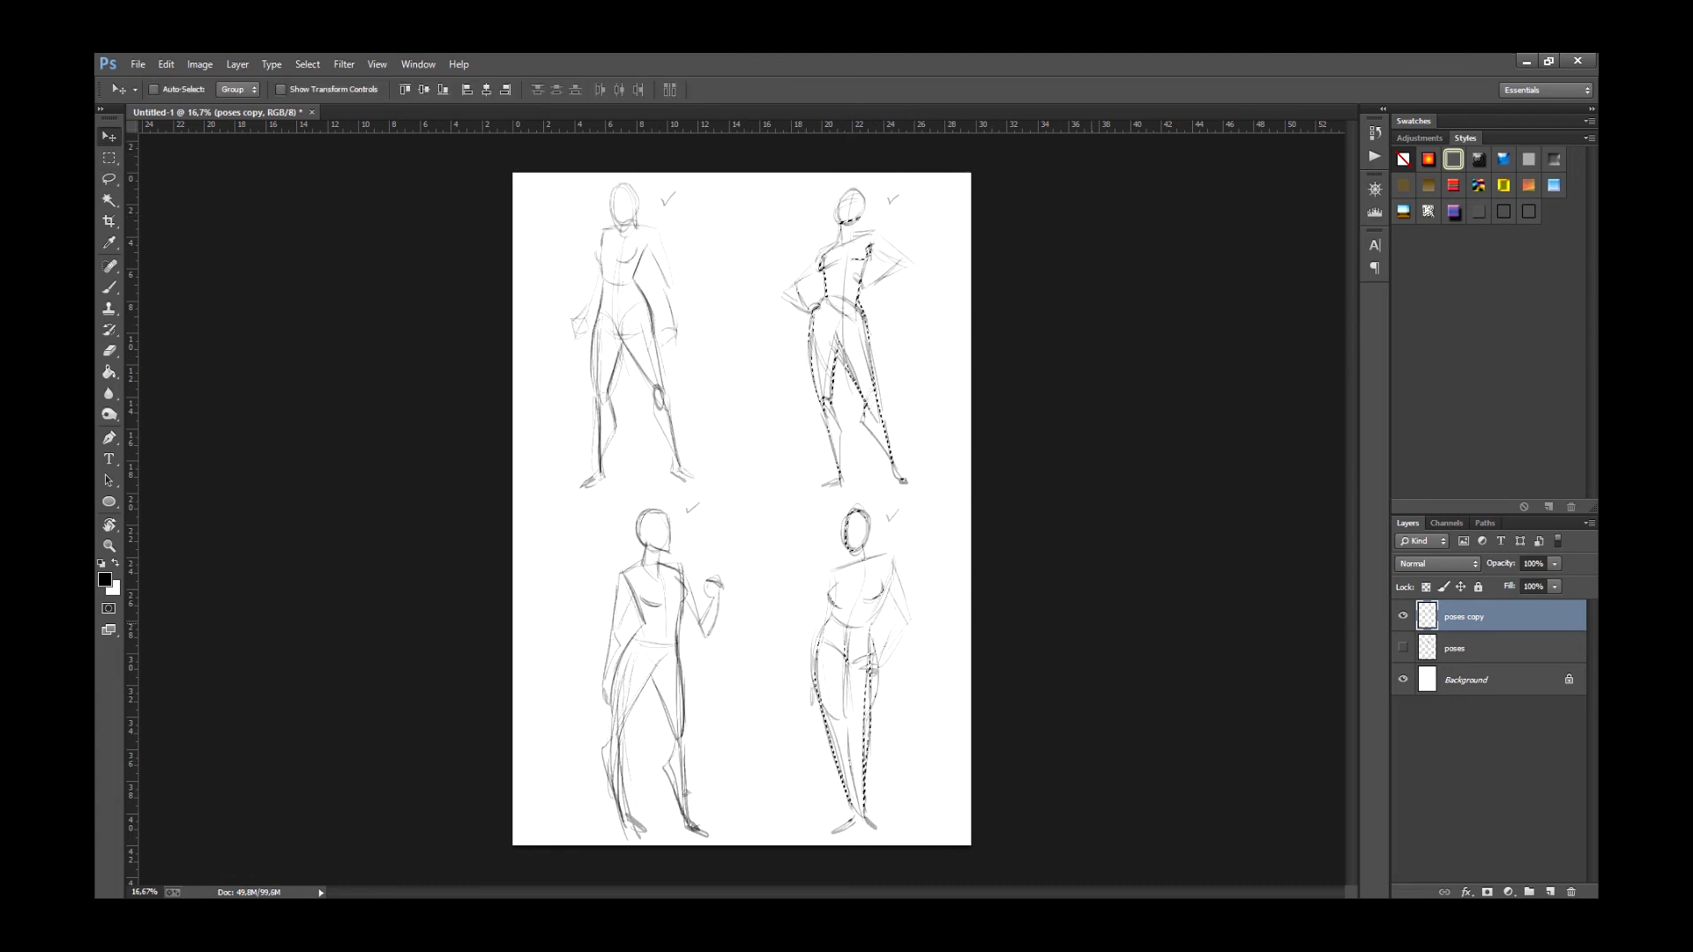
{"action": "key", "text": "ctrl+d"}
Erase the check marks beside the remaining figures on the copied layer.
{"action": "key", "text": "e"}
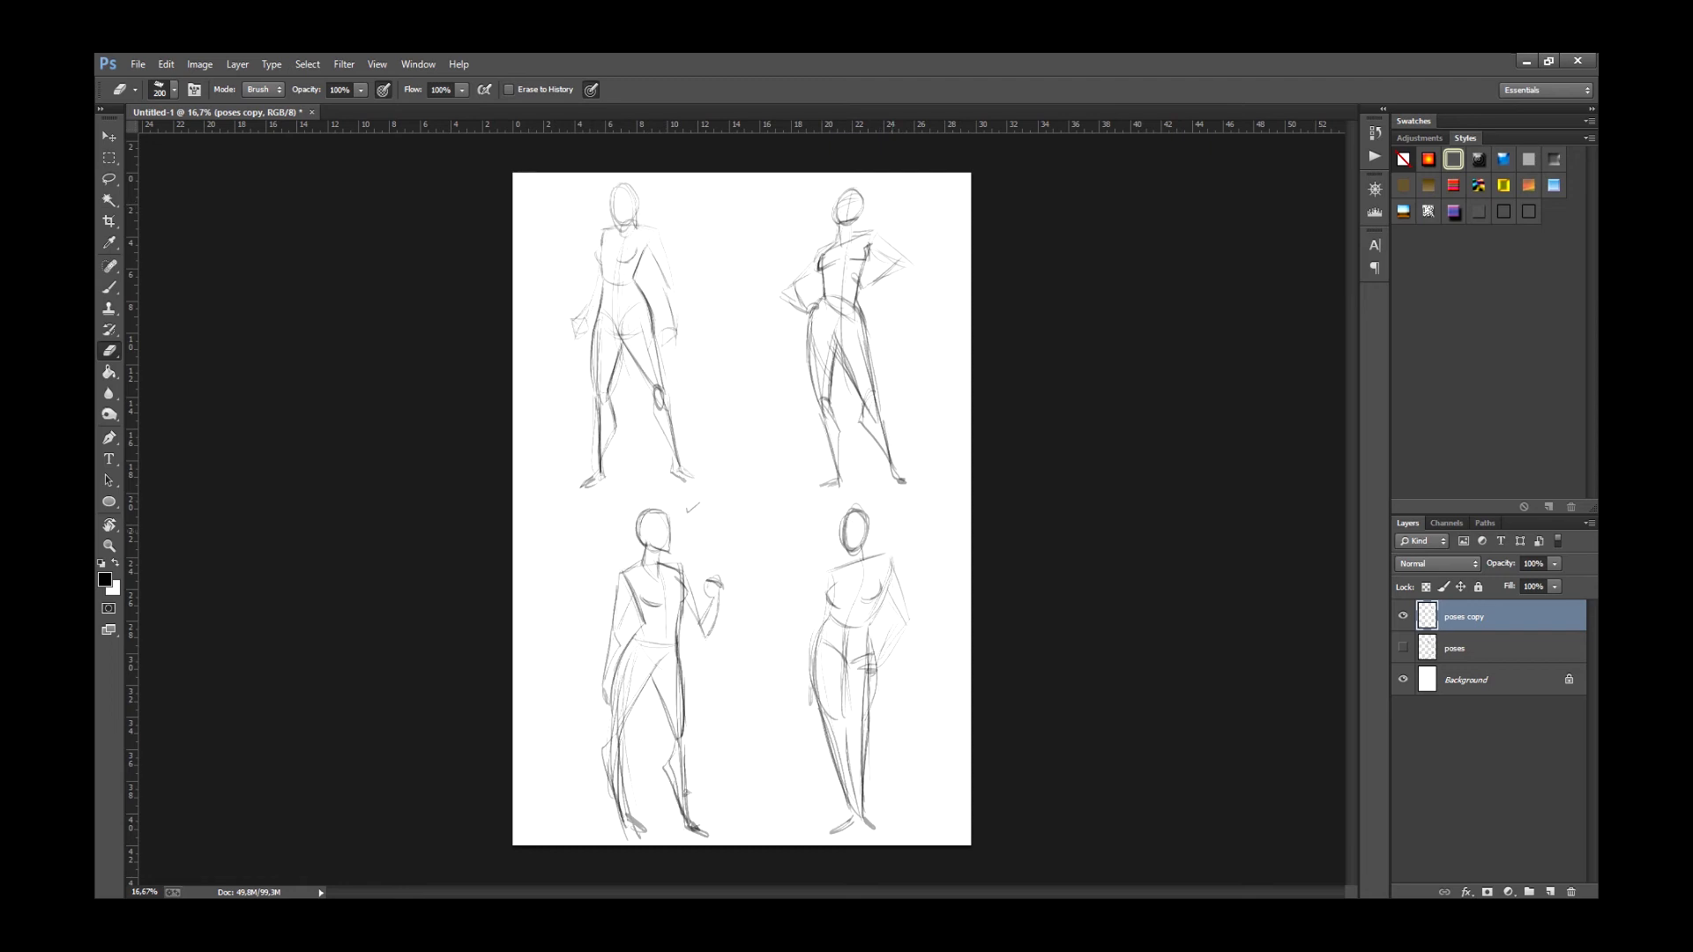